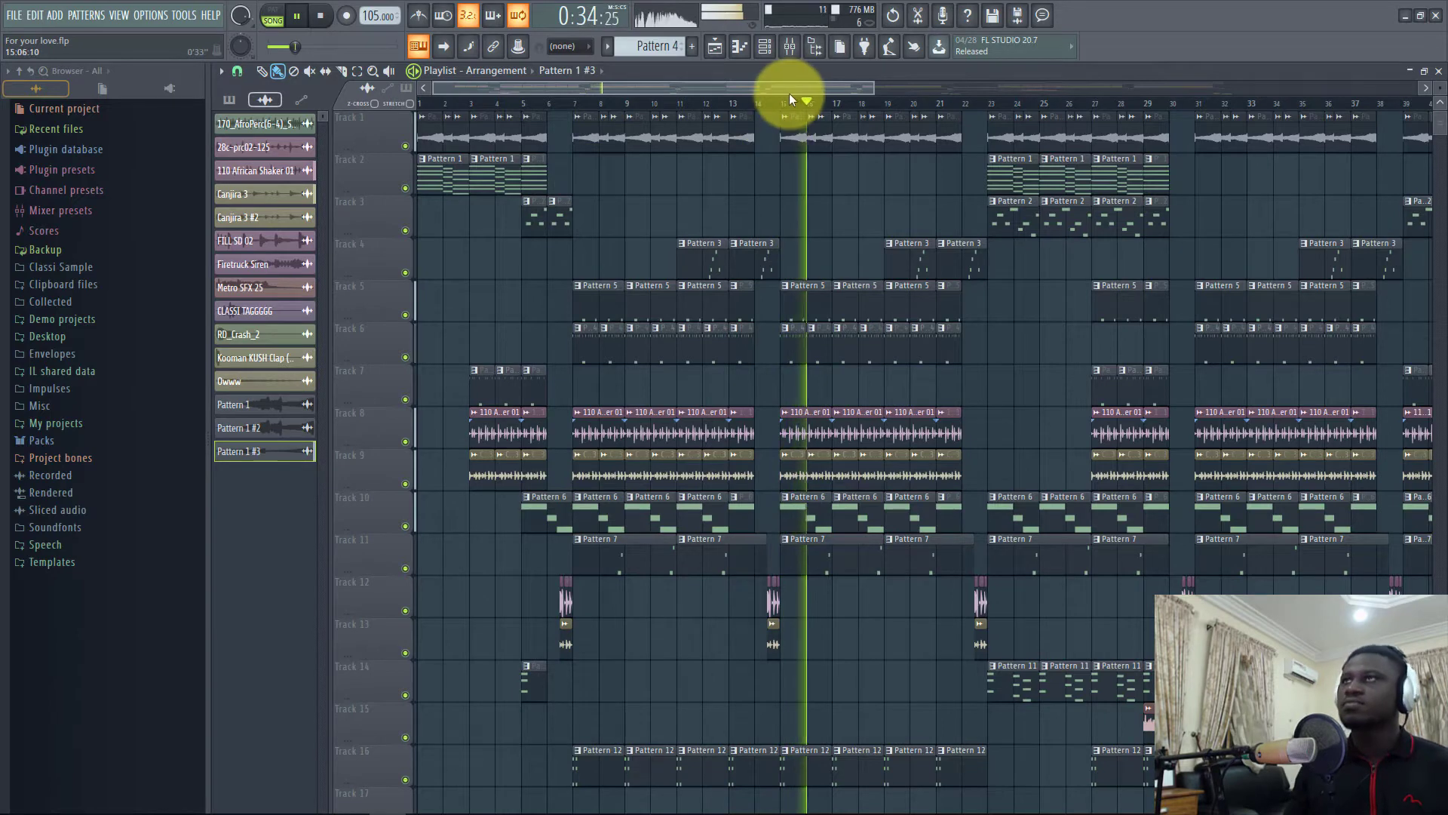
Stop the full-song playback, solo Track 1 in the playlist, and audition it from the start of the arrangement
key("space")
scroll(788, 101, "down", 3)
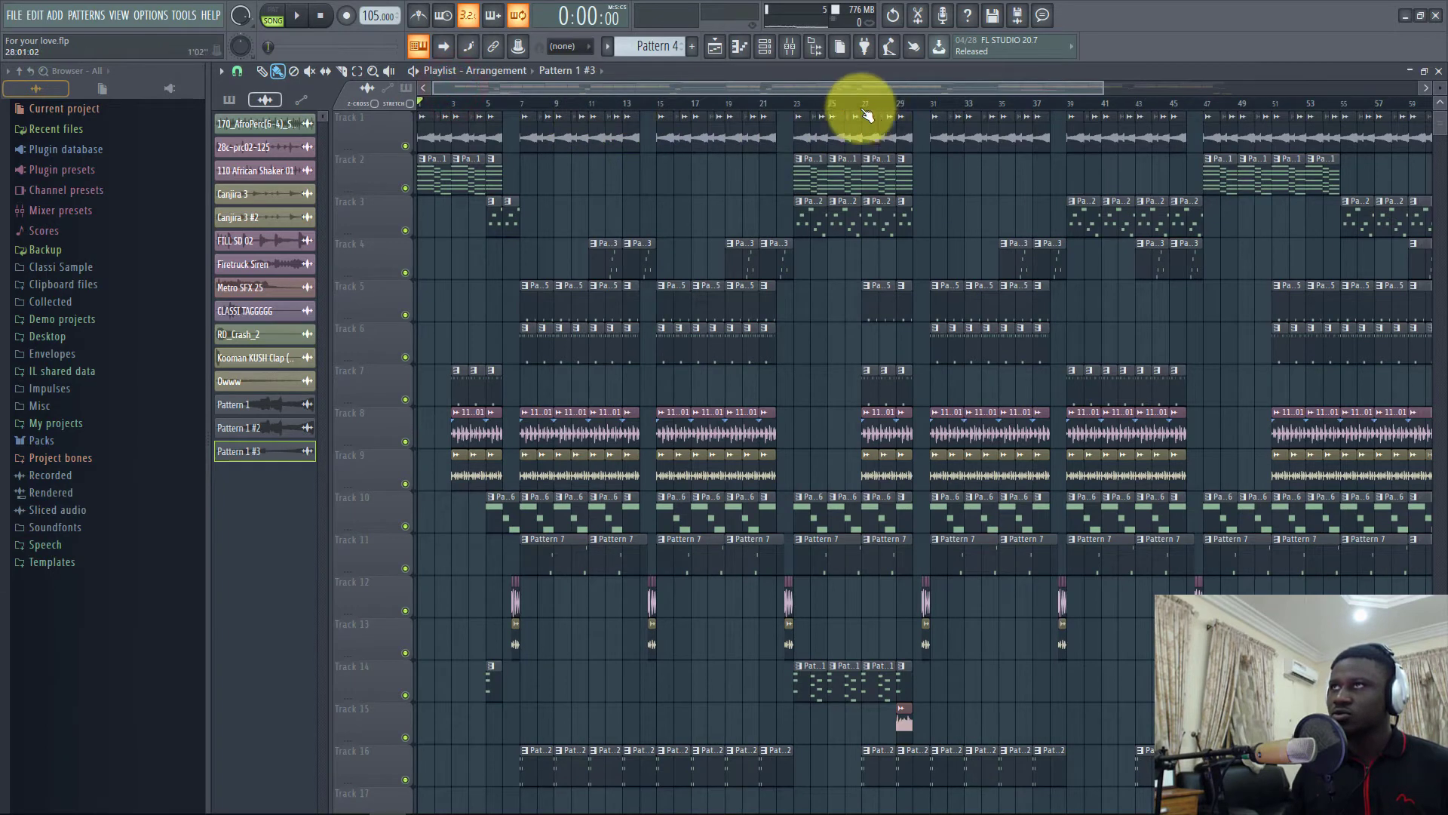
scroll(549, 104, "up", 4)
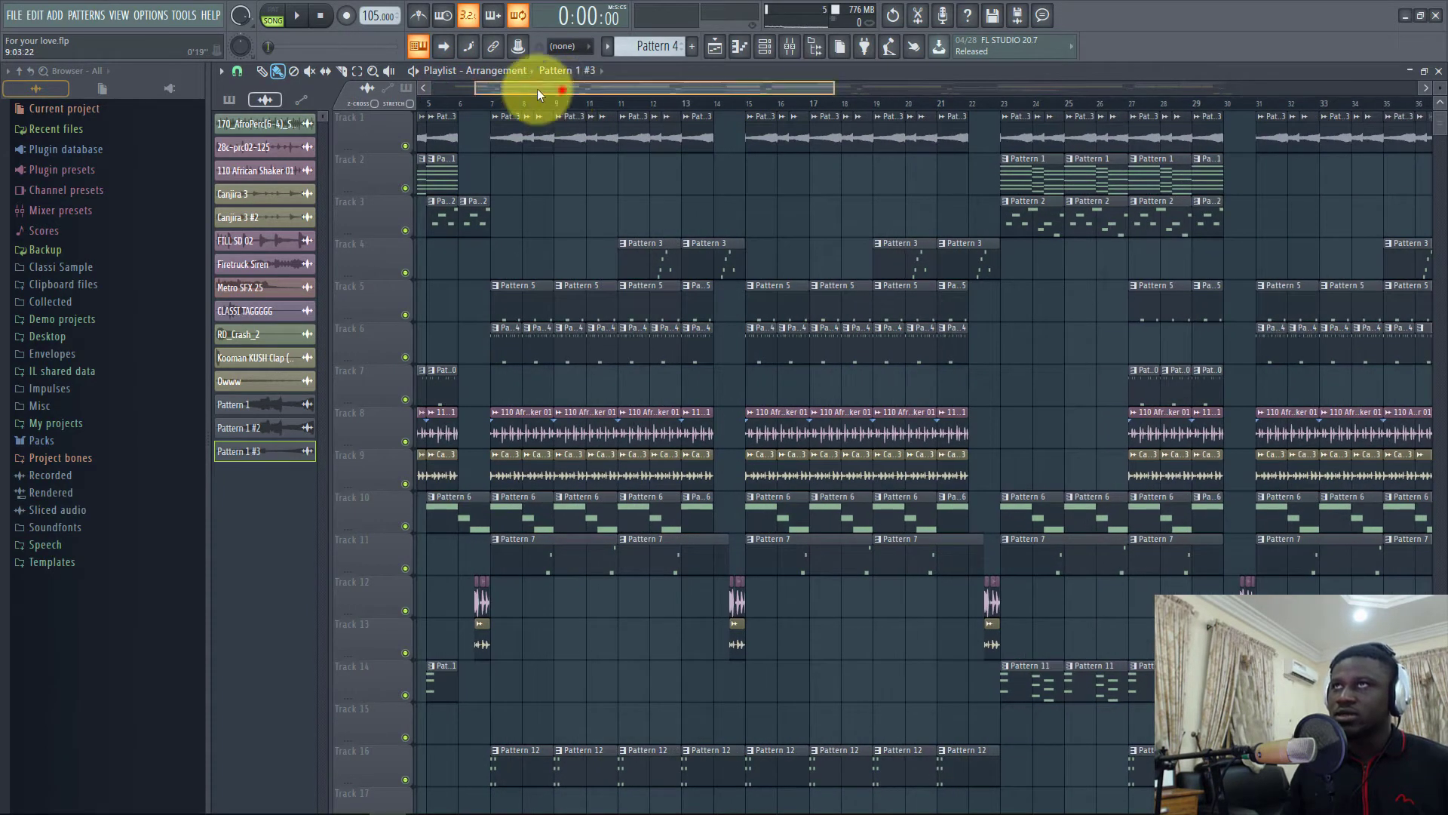
left_click_drag(537, 88, 414, 141)
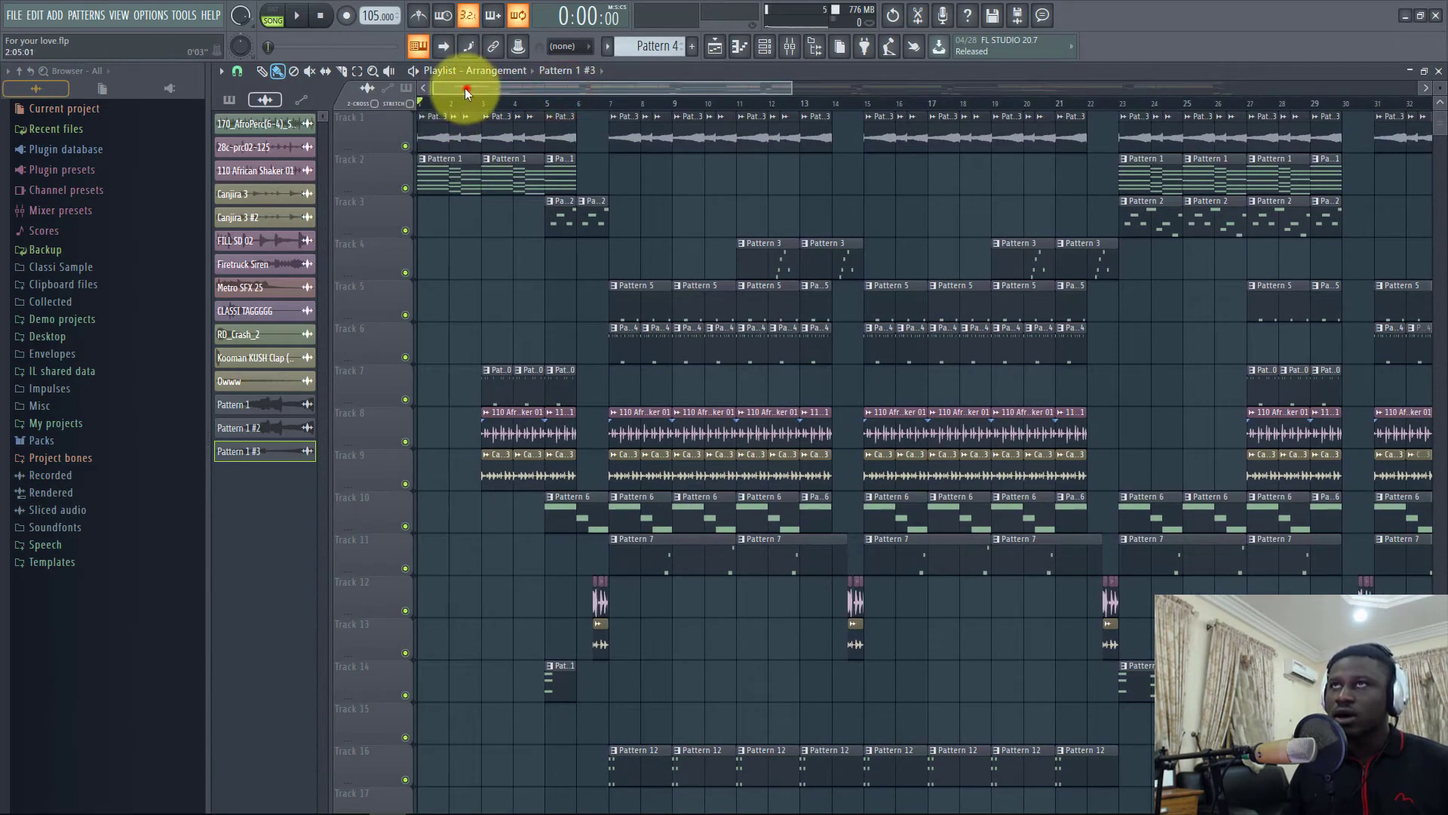
scroll(451, 106, "up", 4)
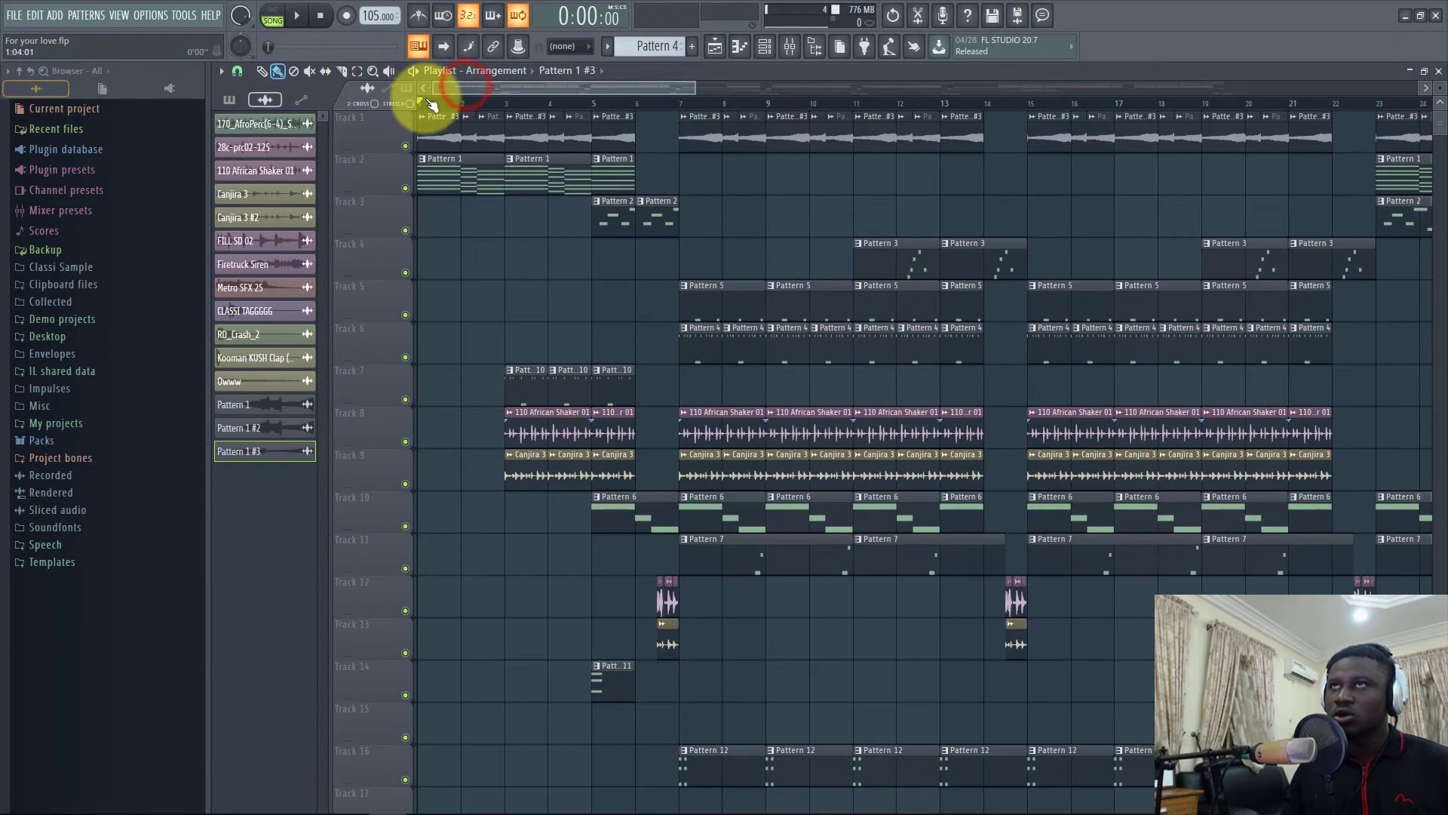
scroll(431, 104, "up", 2)
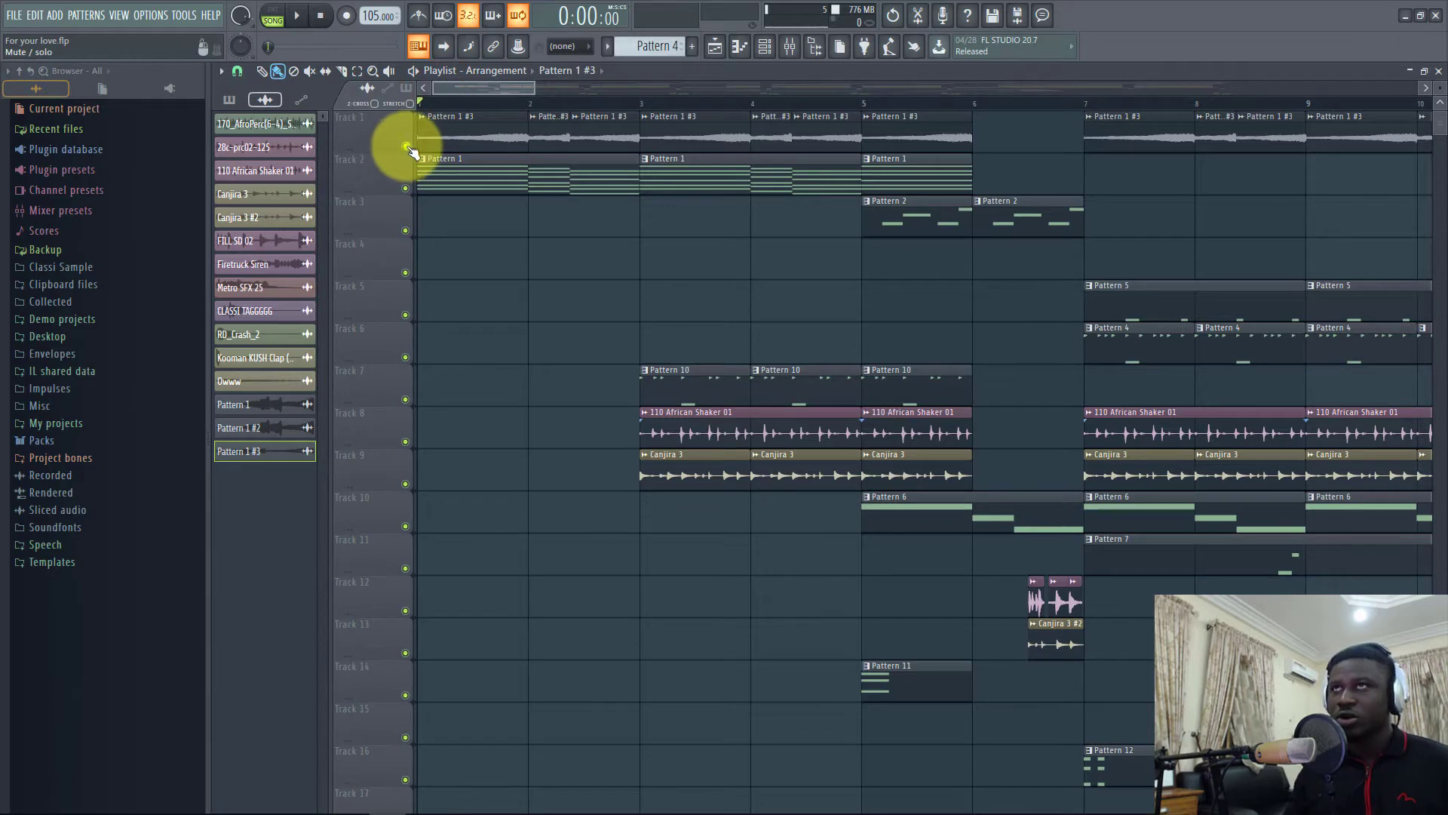
left_click(406, 146, "ctrl")
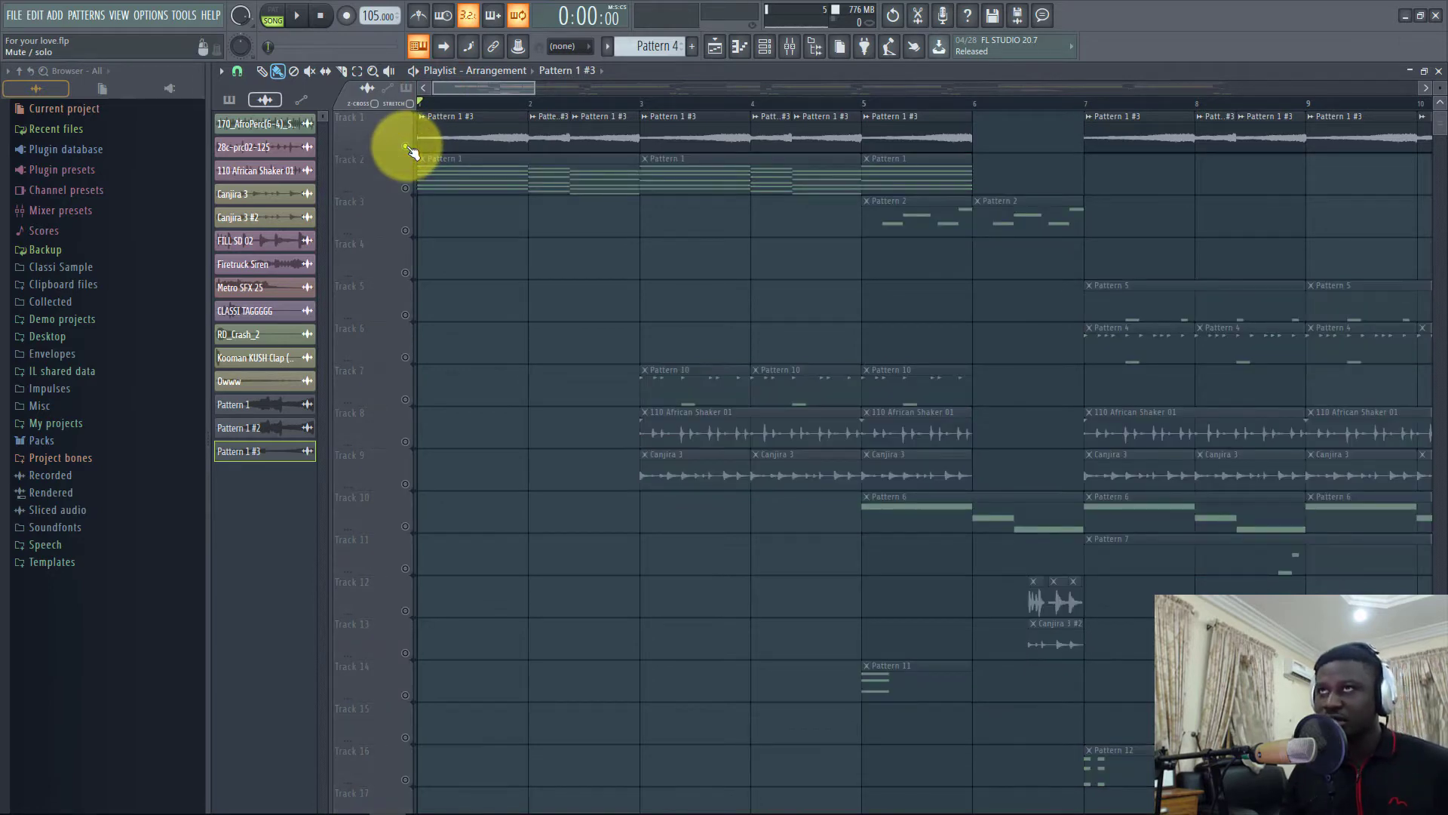
key("space")
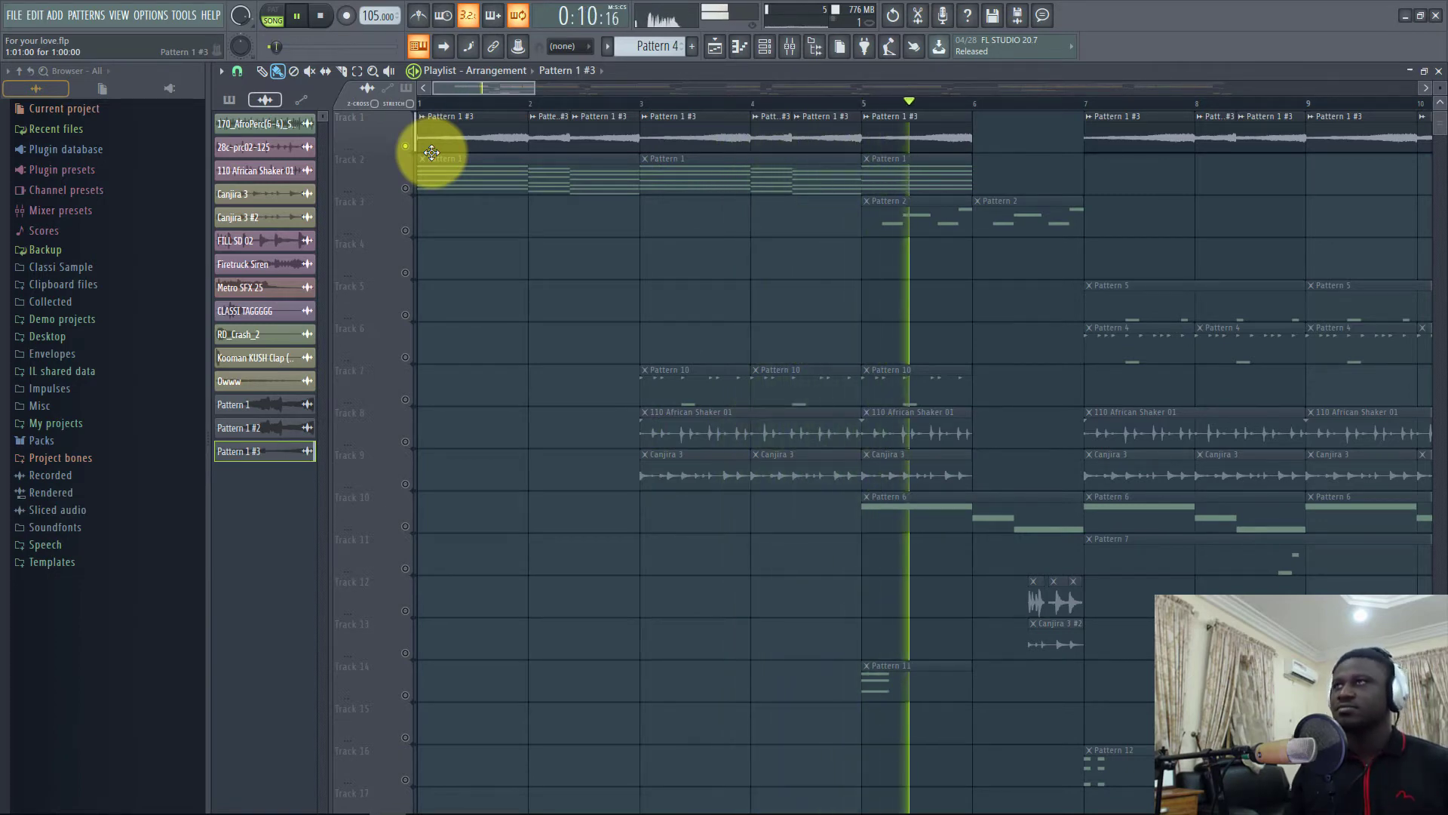
key("space")
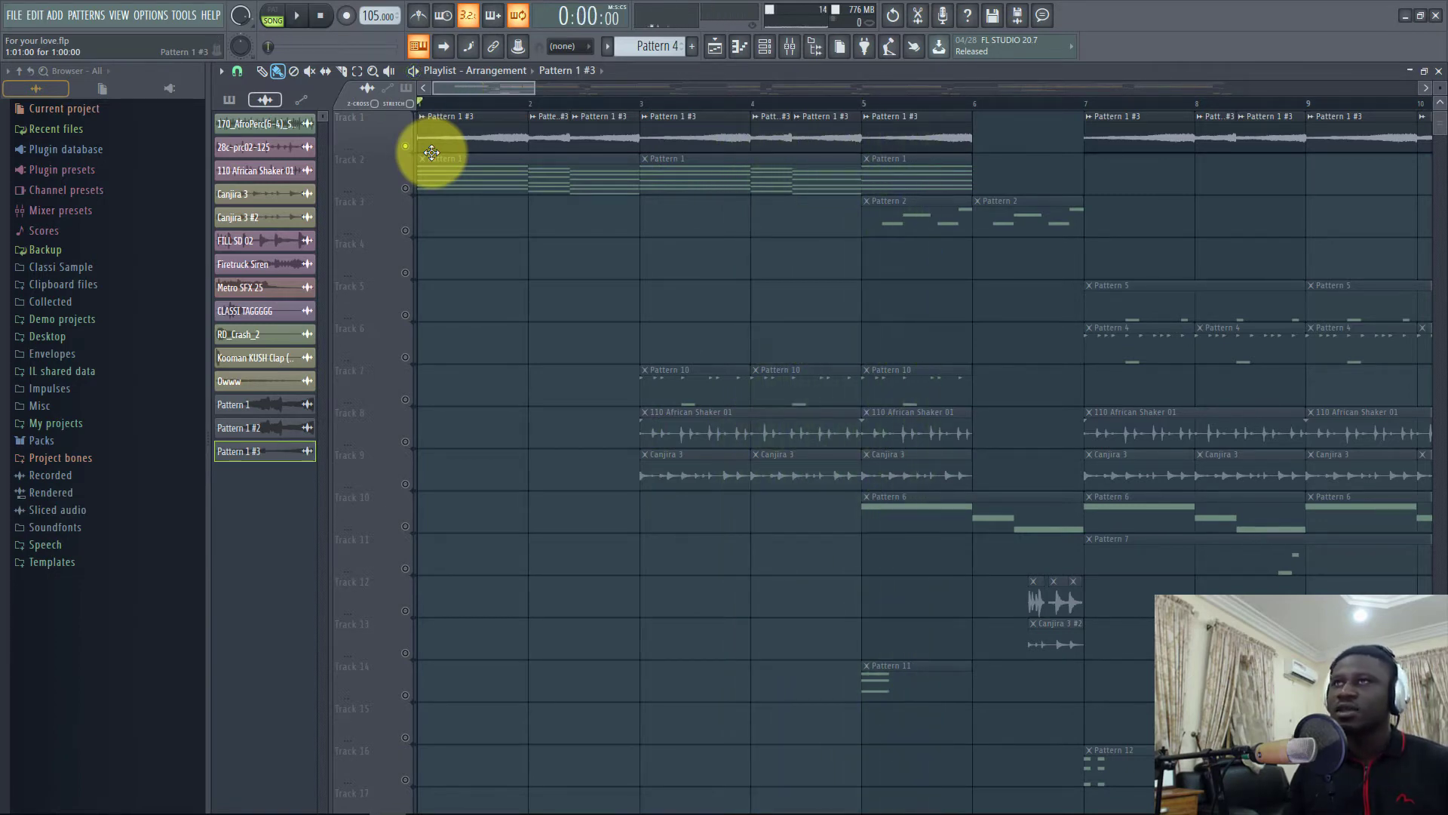
Unmute Track 2, open its Pattern 1 chords in the piano roll, and preview notes on the piano keyboard
left_click(408, 187)
double_click(446, 170)
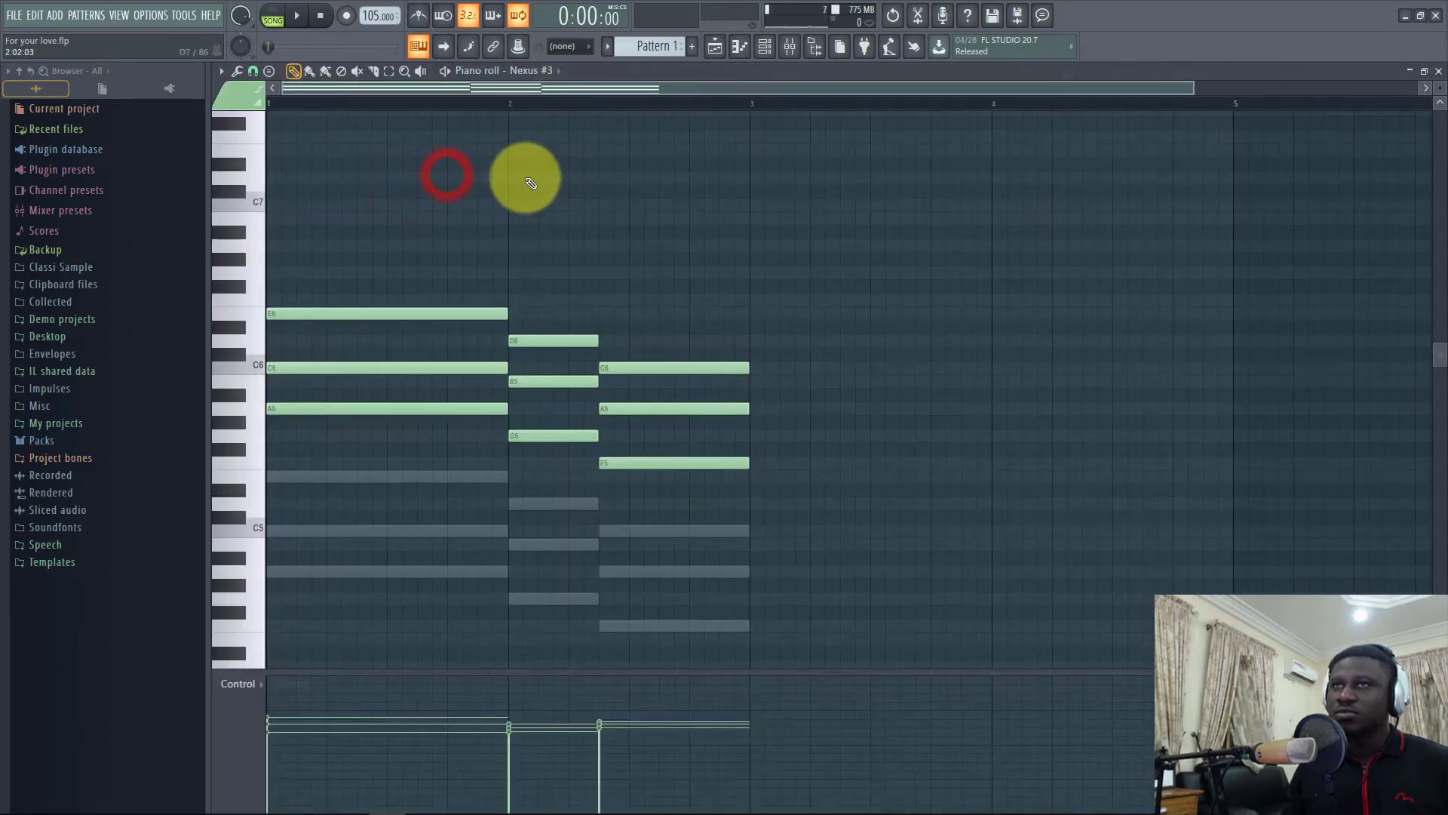
mouse_move(230, 265)
left_mouse_down()
mouse_move(226, 335)
mouse_move(248, 302)
left_mouse_up()
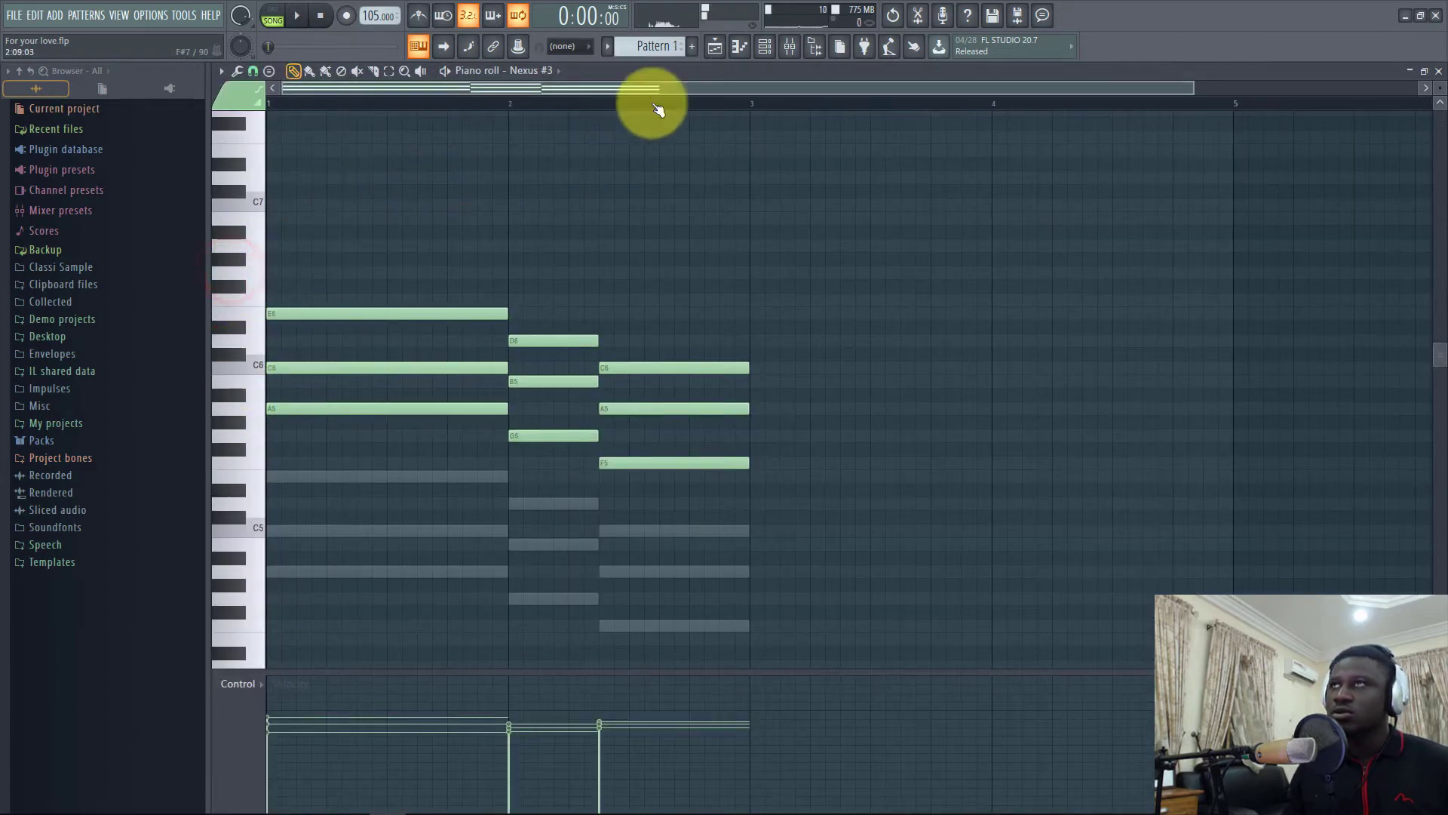
Show the Nexus #3 and Serum_x64 #2 instruments used in Pattern 1, and sound a test note on Serum
left_click(765, 44)
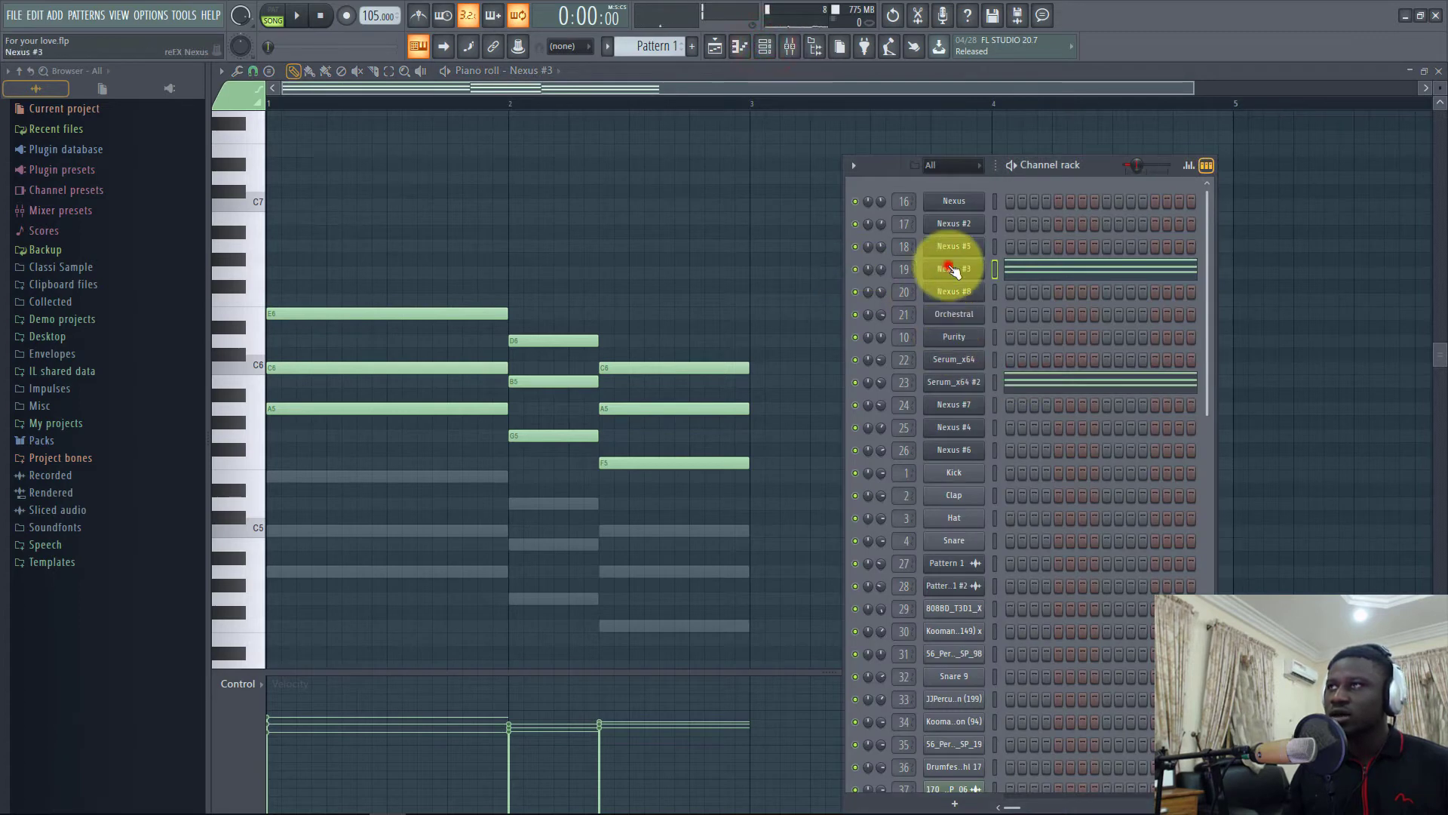
left_click(952, 268)
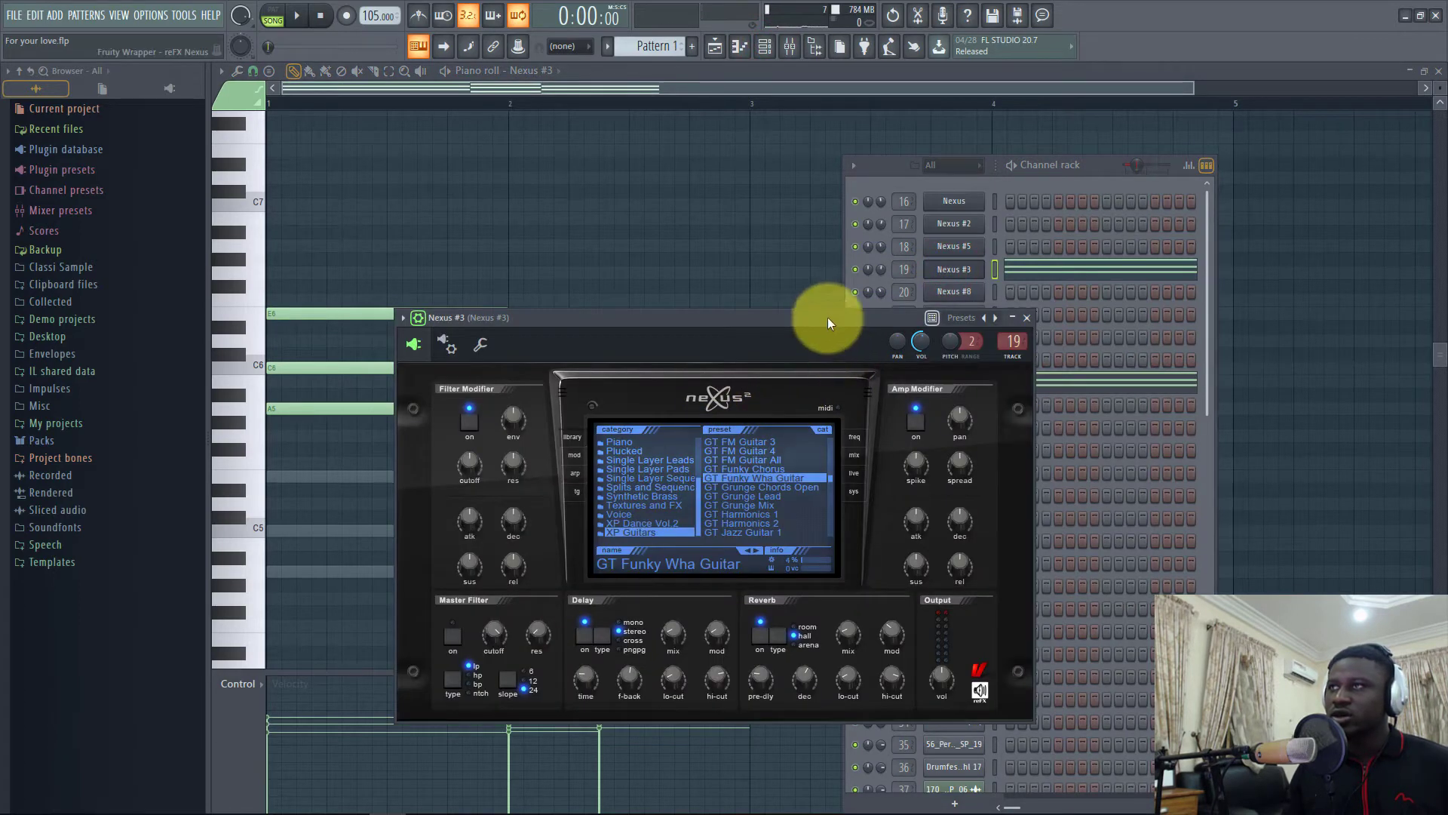
left_click_drag(827, 323, 915, 472)
left_click(944, 385)
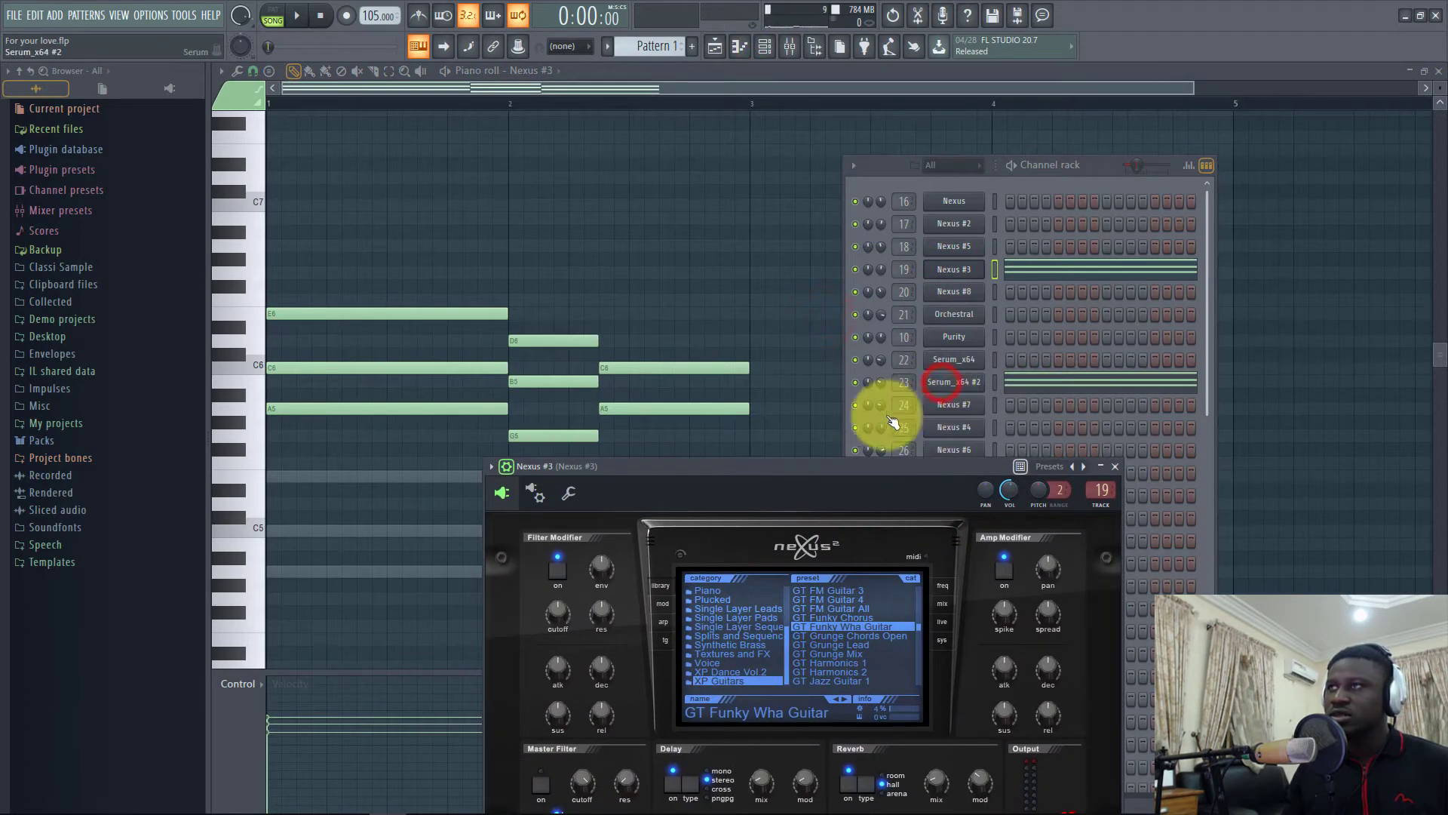
key("z")
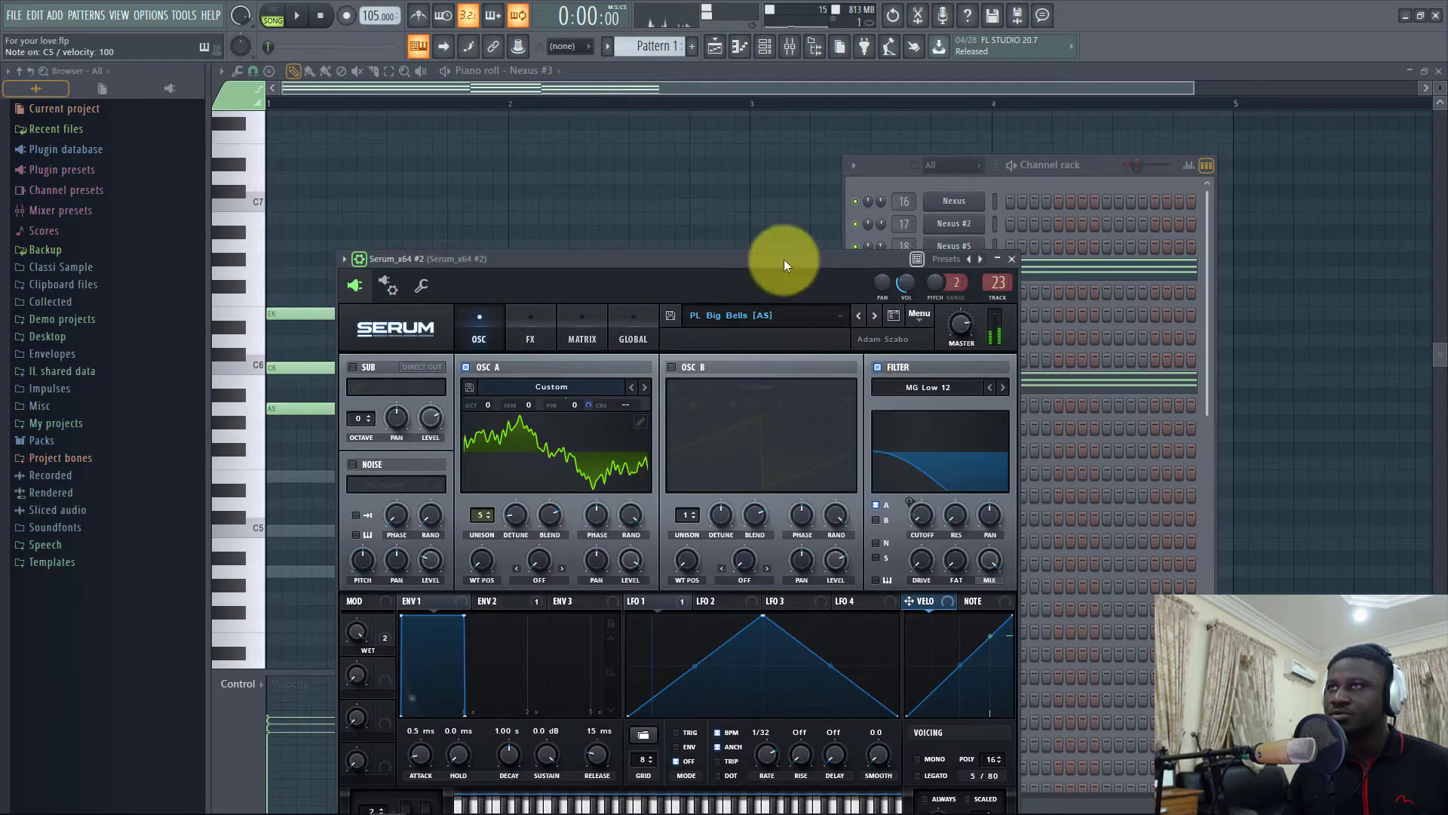
Return to the playlist, solo Track 2, and audition the Pattern 1 chords
left_click(717, 48)
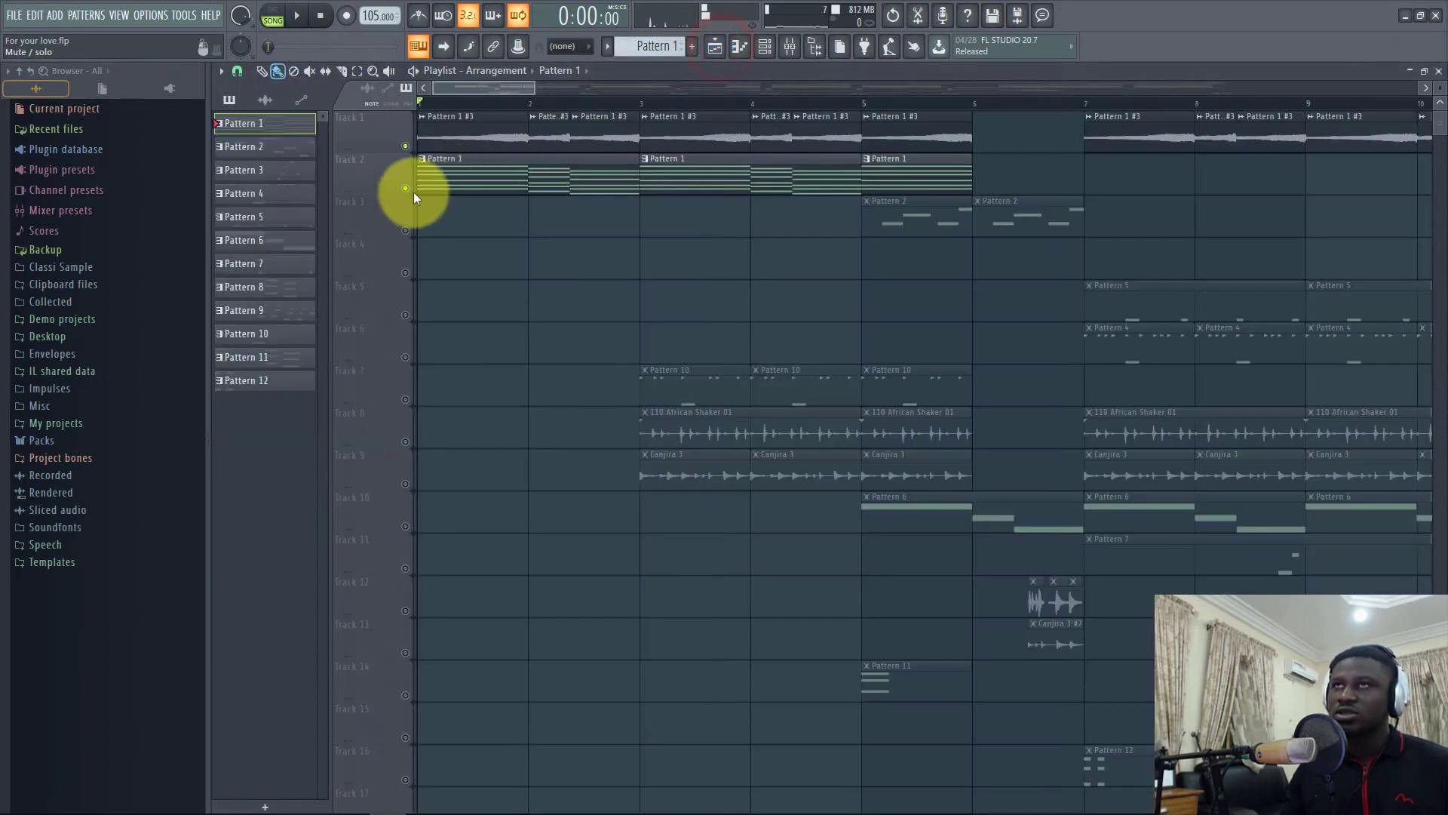
right_click(412, 193)
key("space")
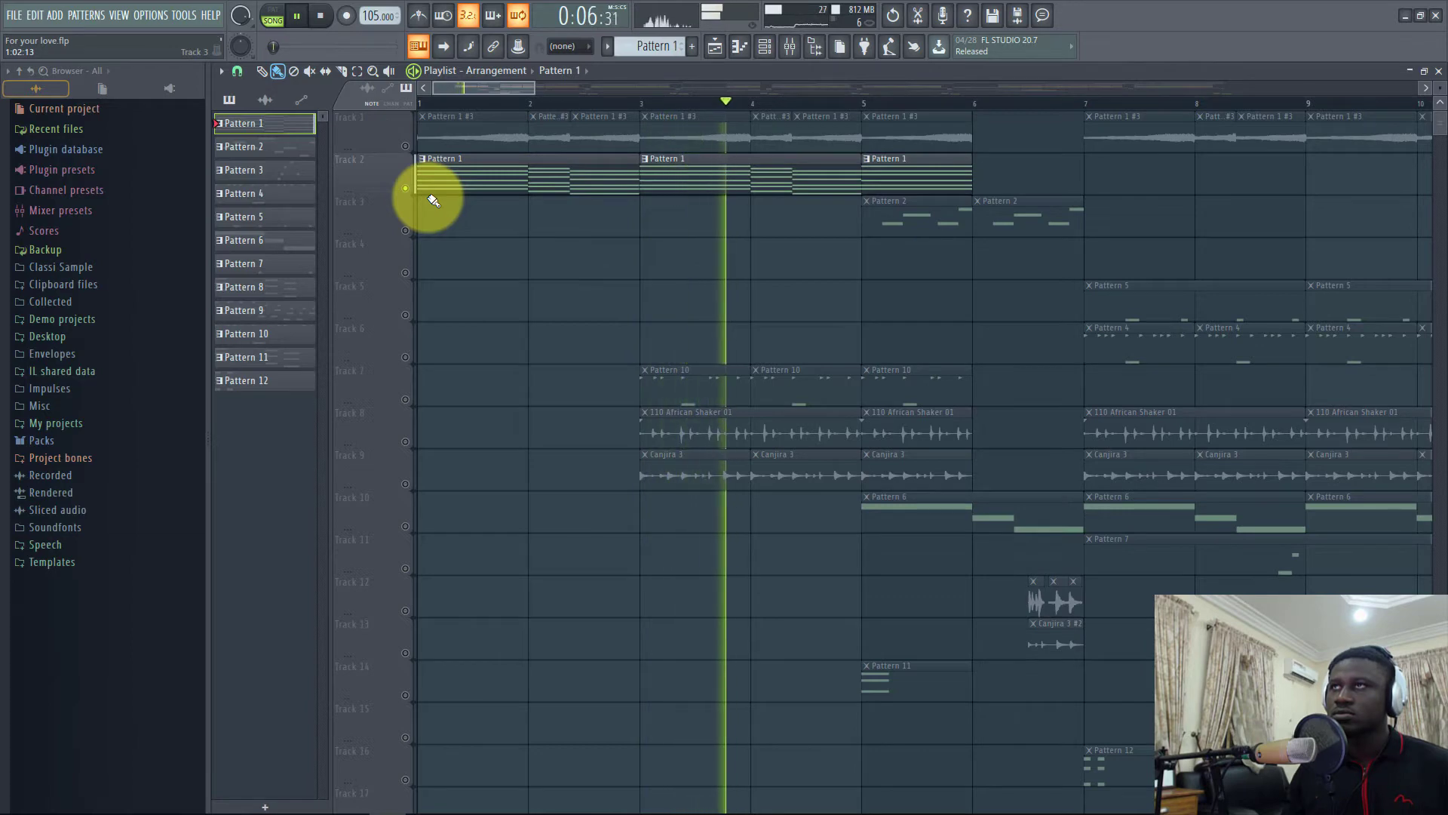
key("space")
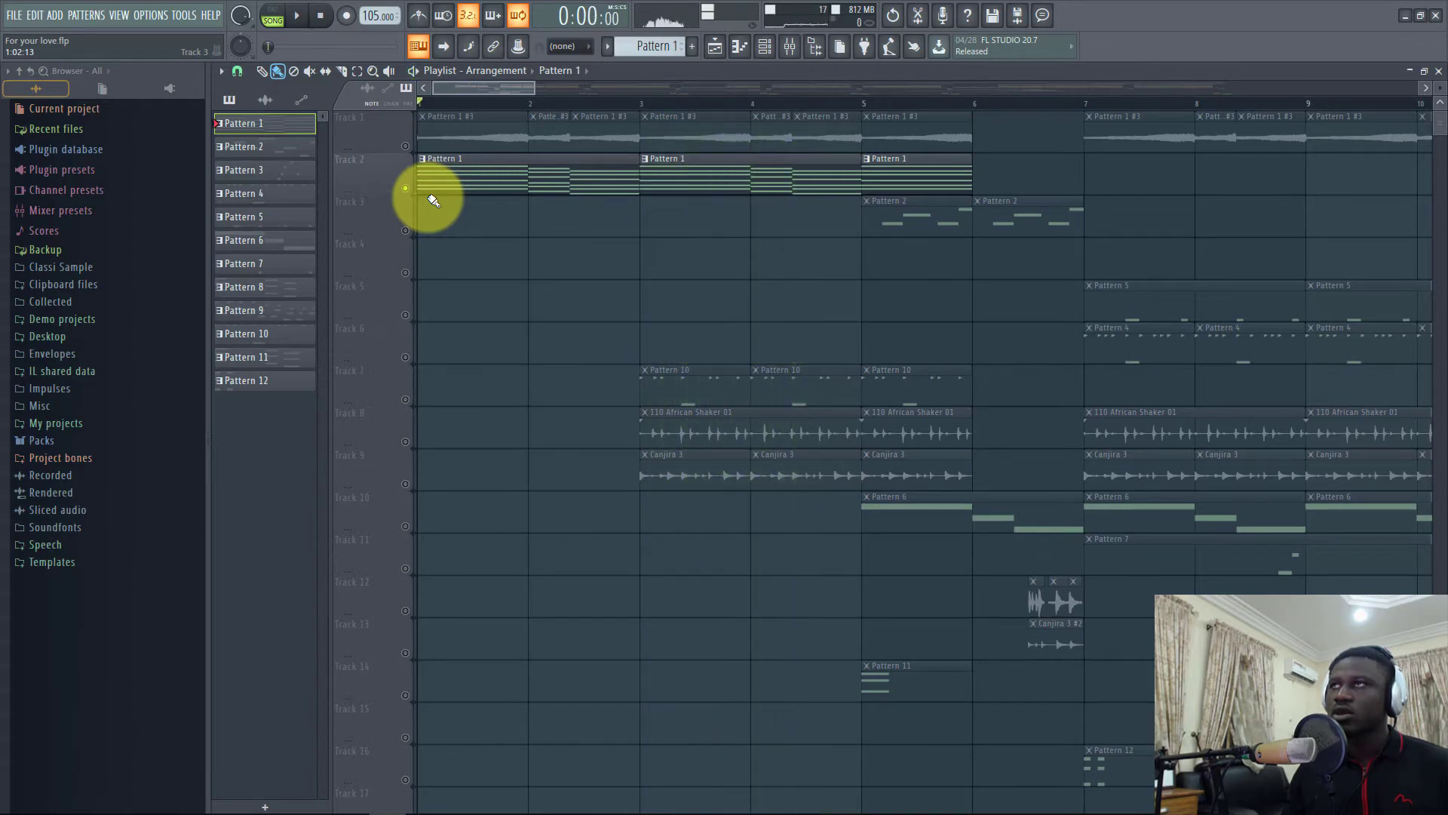
Unmute Track 1 and play it together with Track 2 from the start
left_click(406, 145)
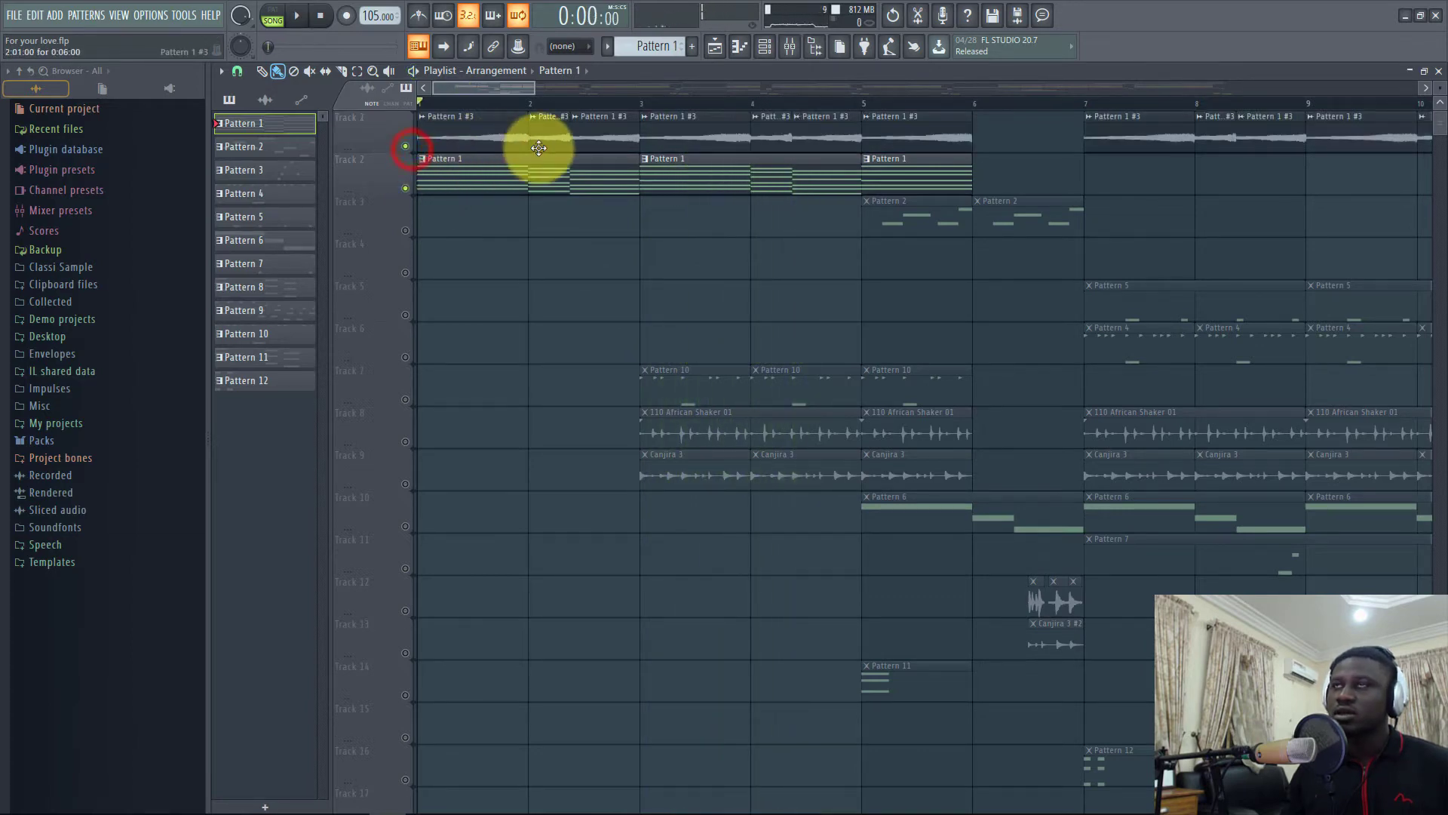
key("space")
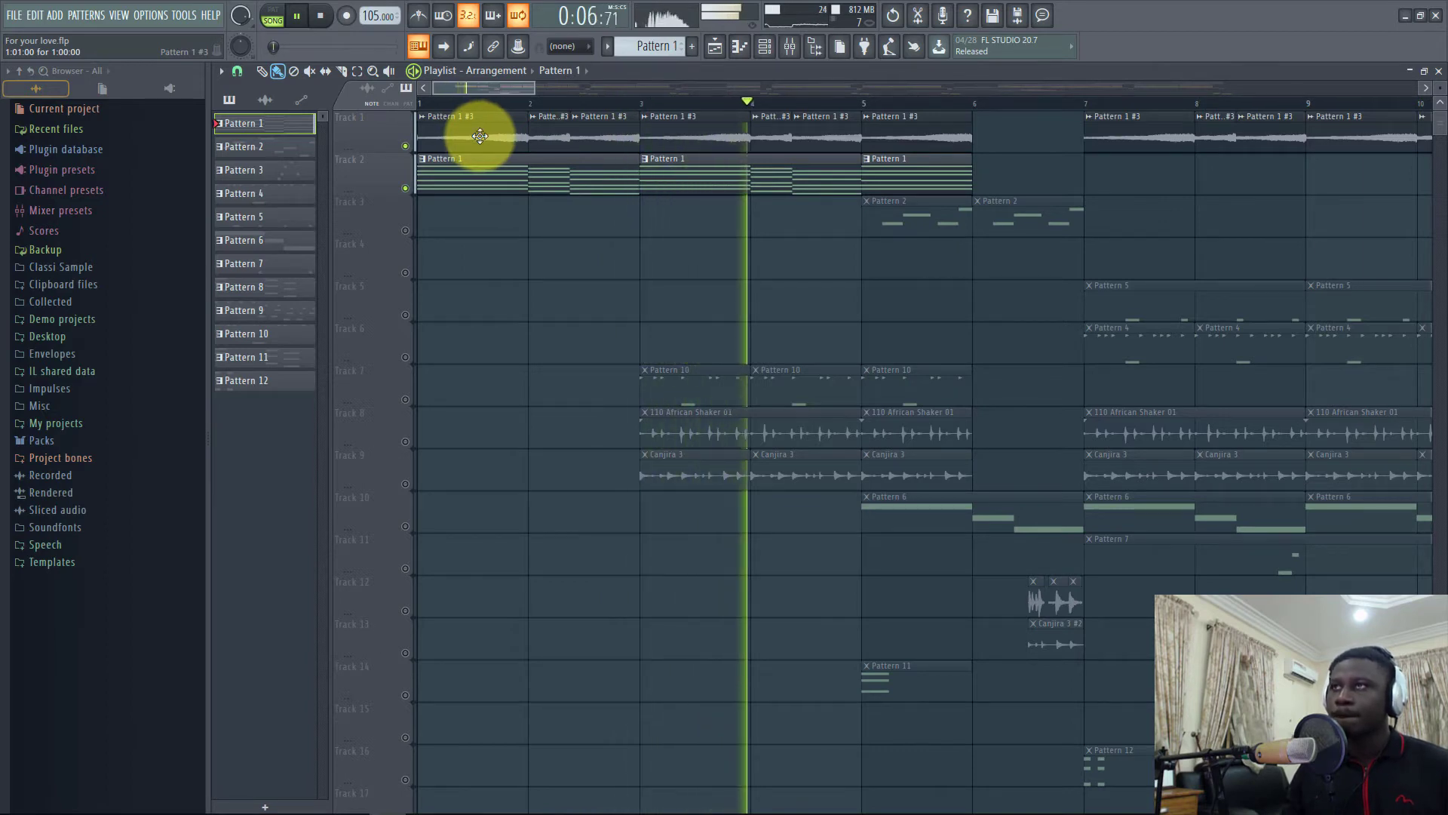
key("space")
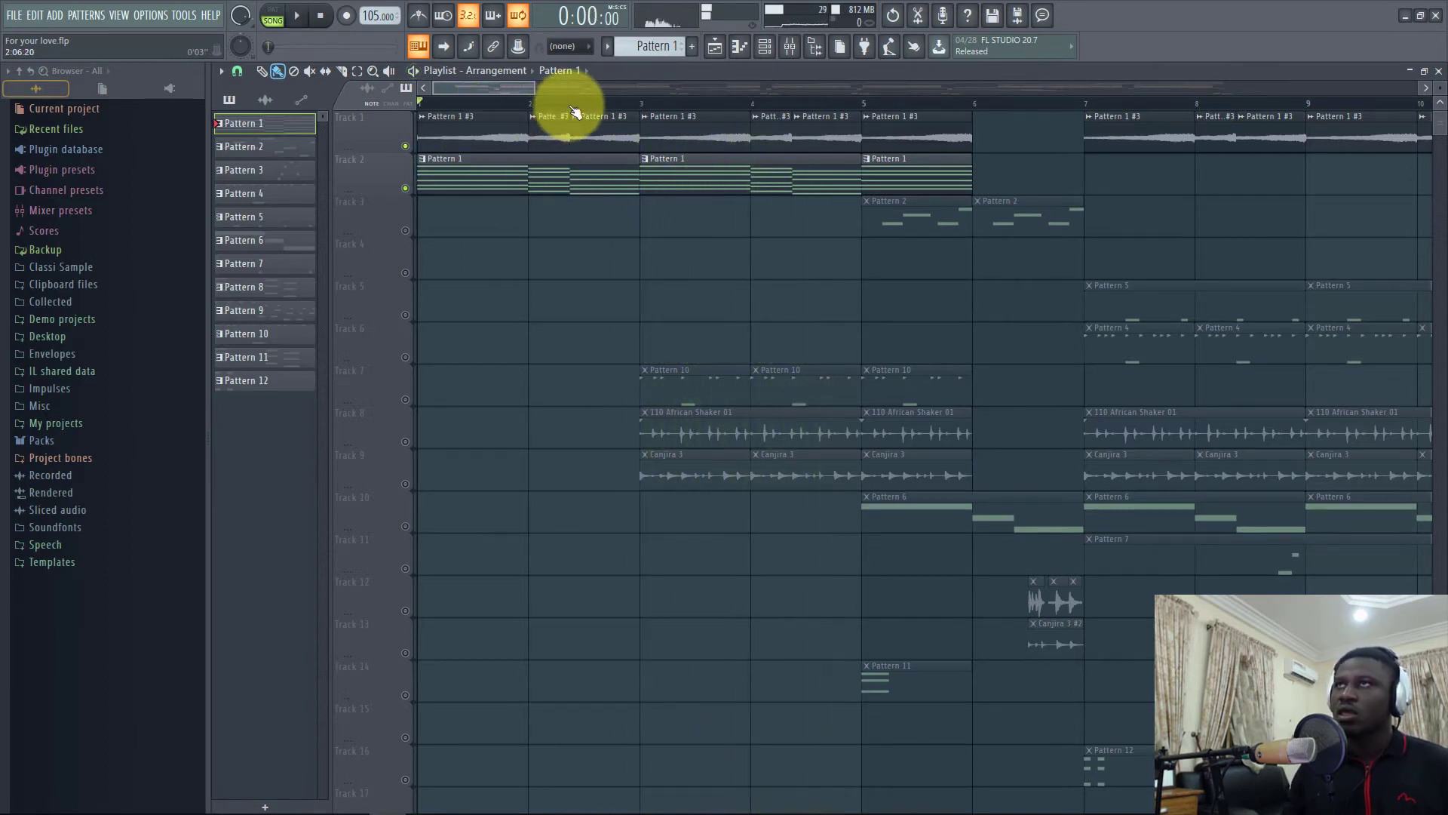
Place the playhead at bar 7 and unmute Tracks 5 through 9
scroll(571, 106, "down", 4)
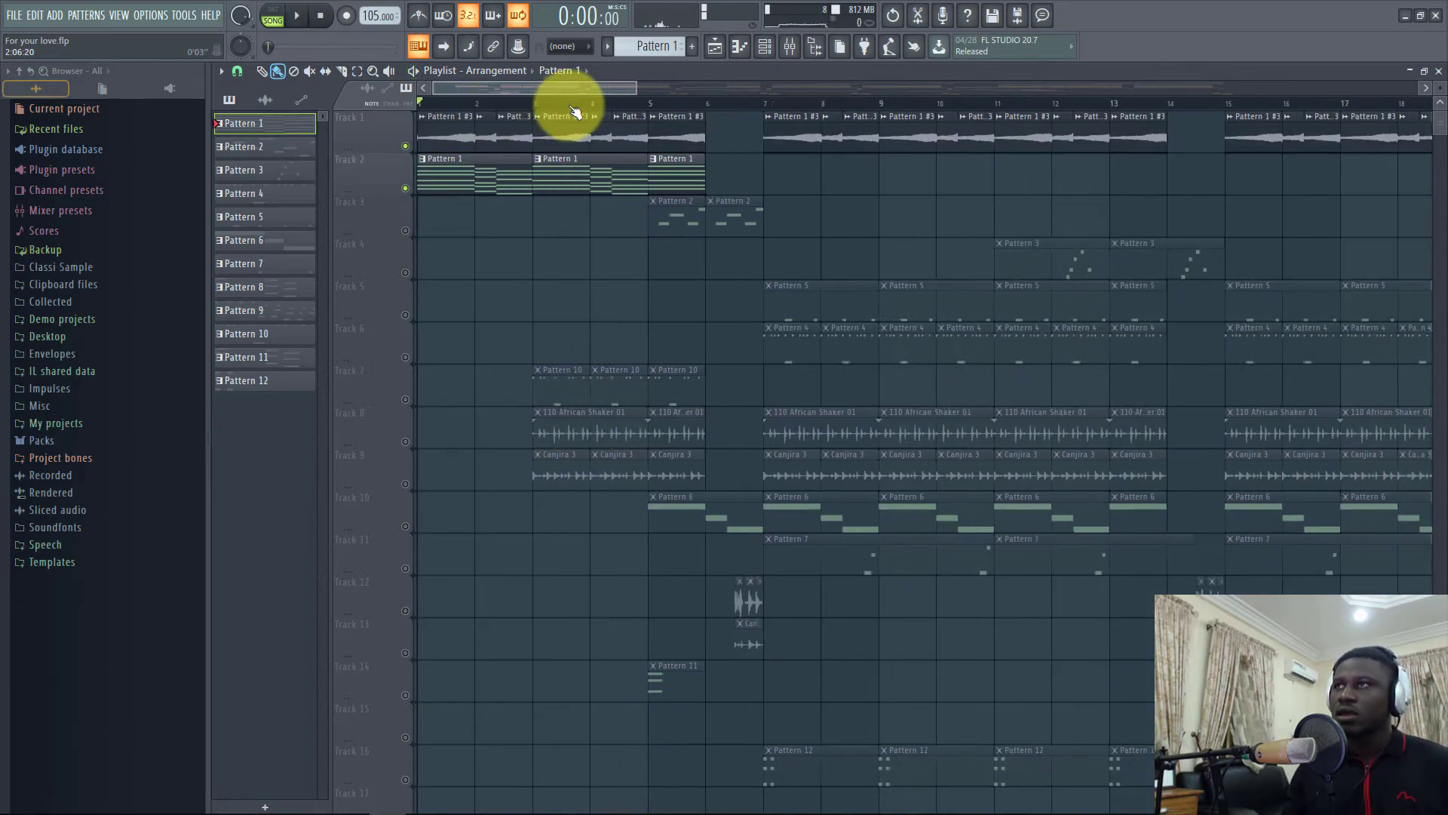
left_click(676, 101)
left_click(407, 314)
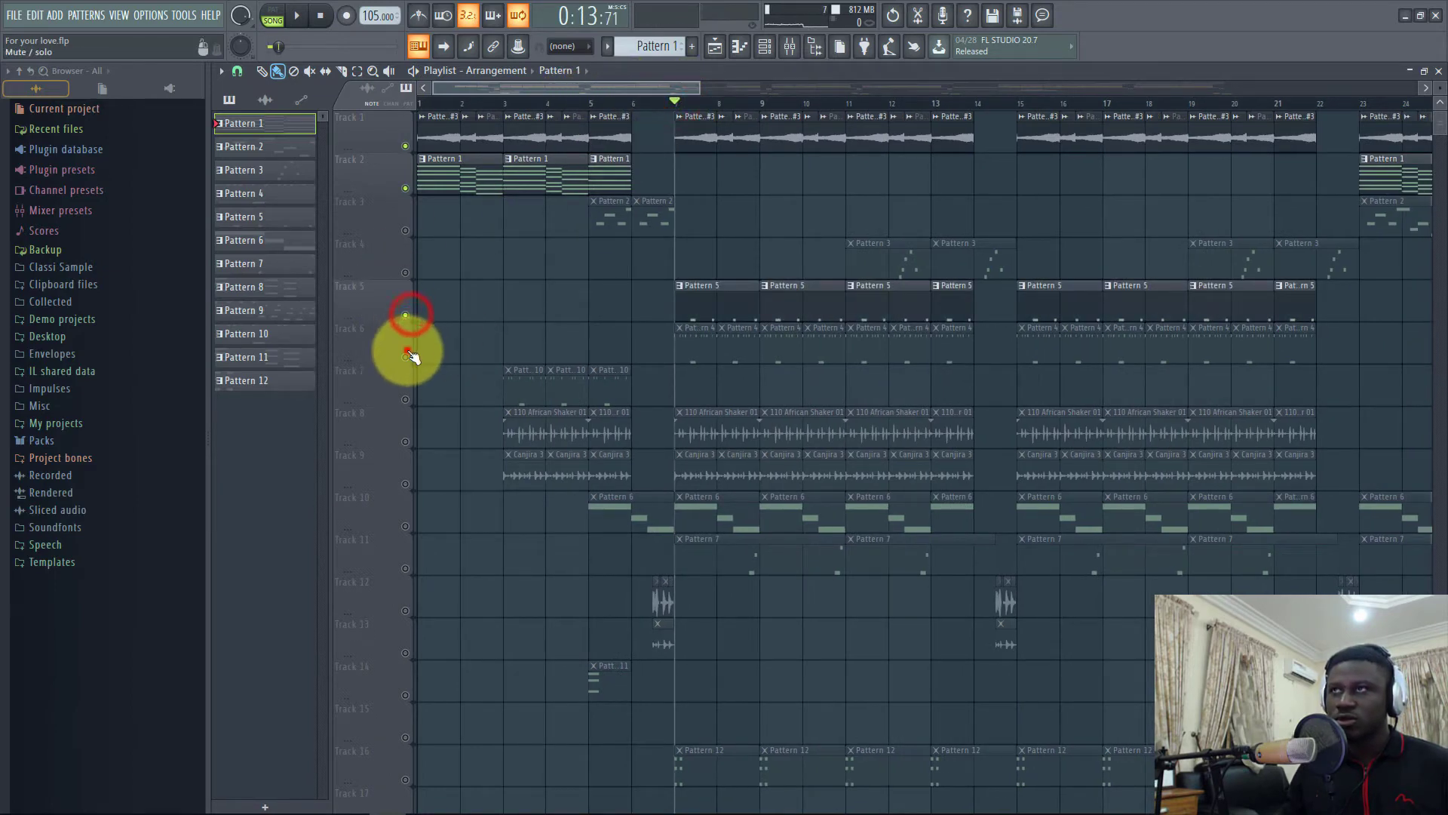
left_click(407, 356)
left_click(406, 400)
left_click(407, 442)
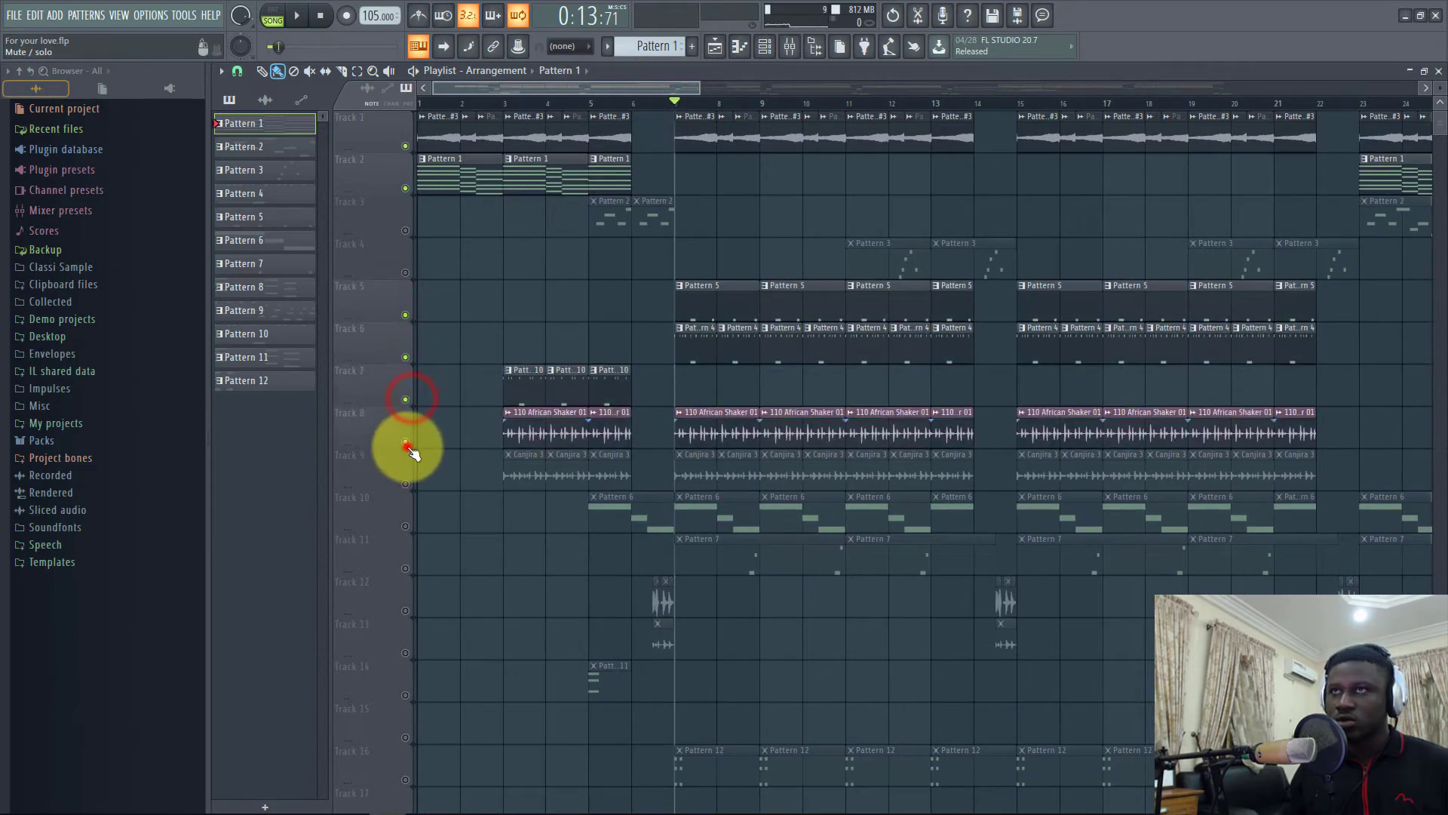
left_click(408, 485)
scroll(411, 517, "down", 1)
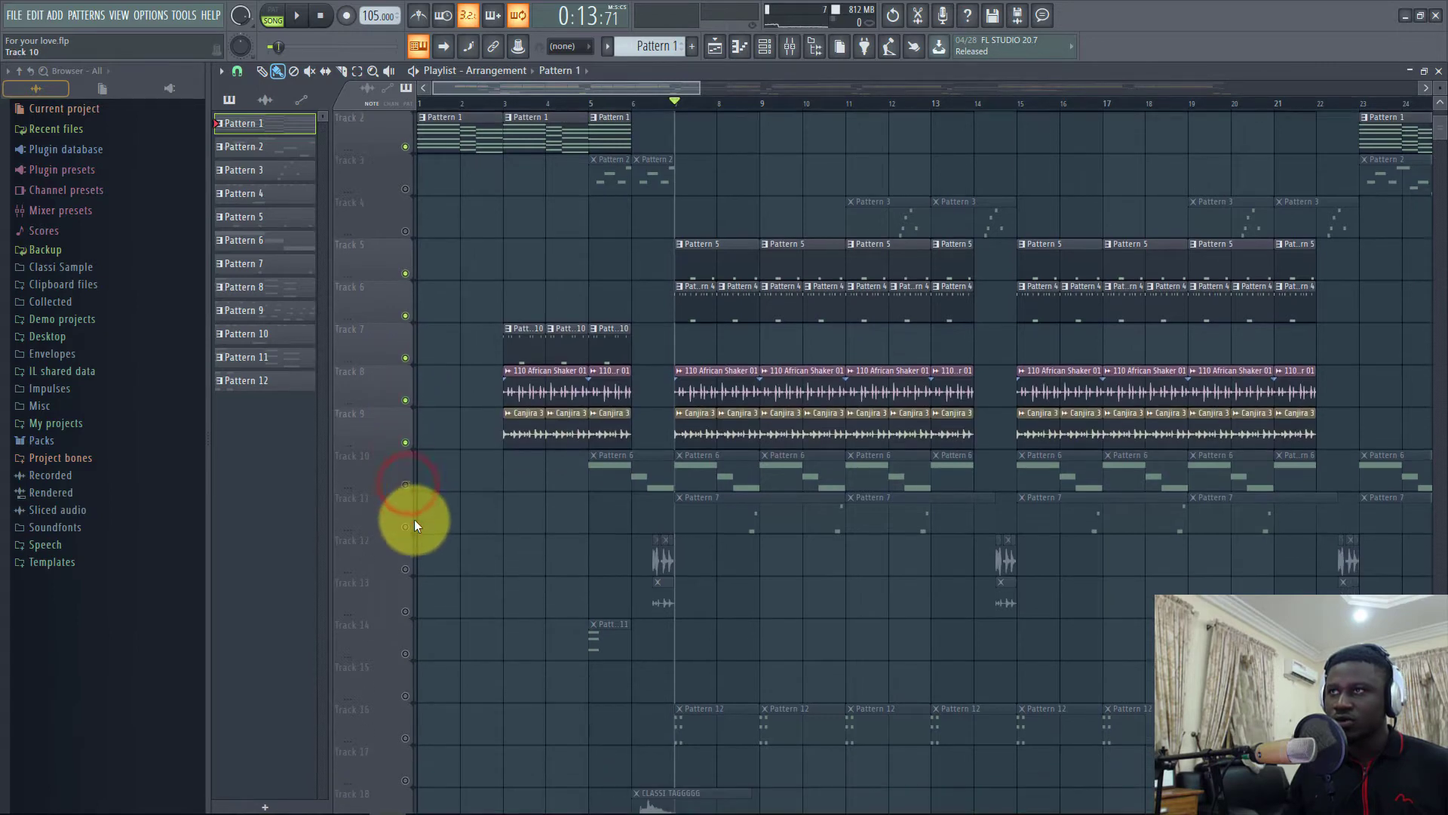
left_click(406, 484)
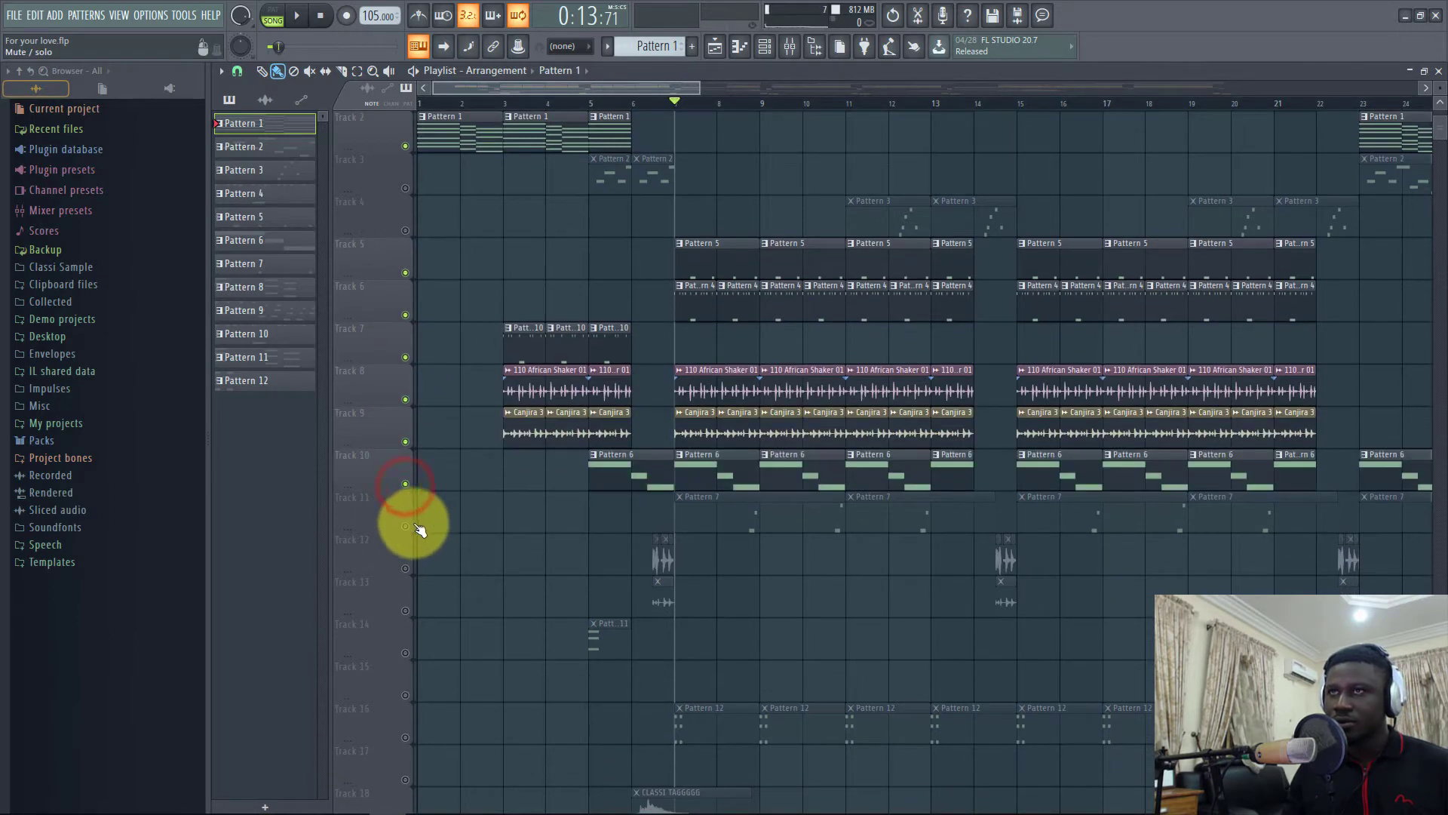
scroll(501, 510, "down", 5)
scroll(501, 510, "up", 6)
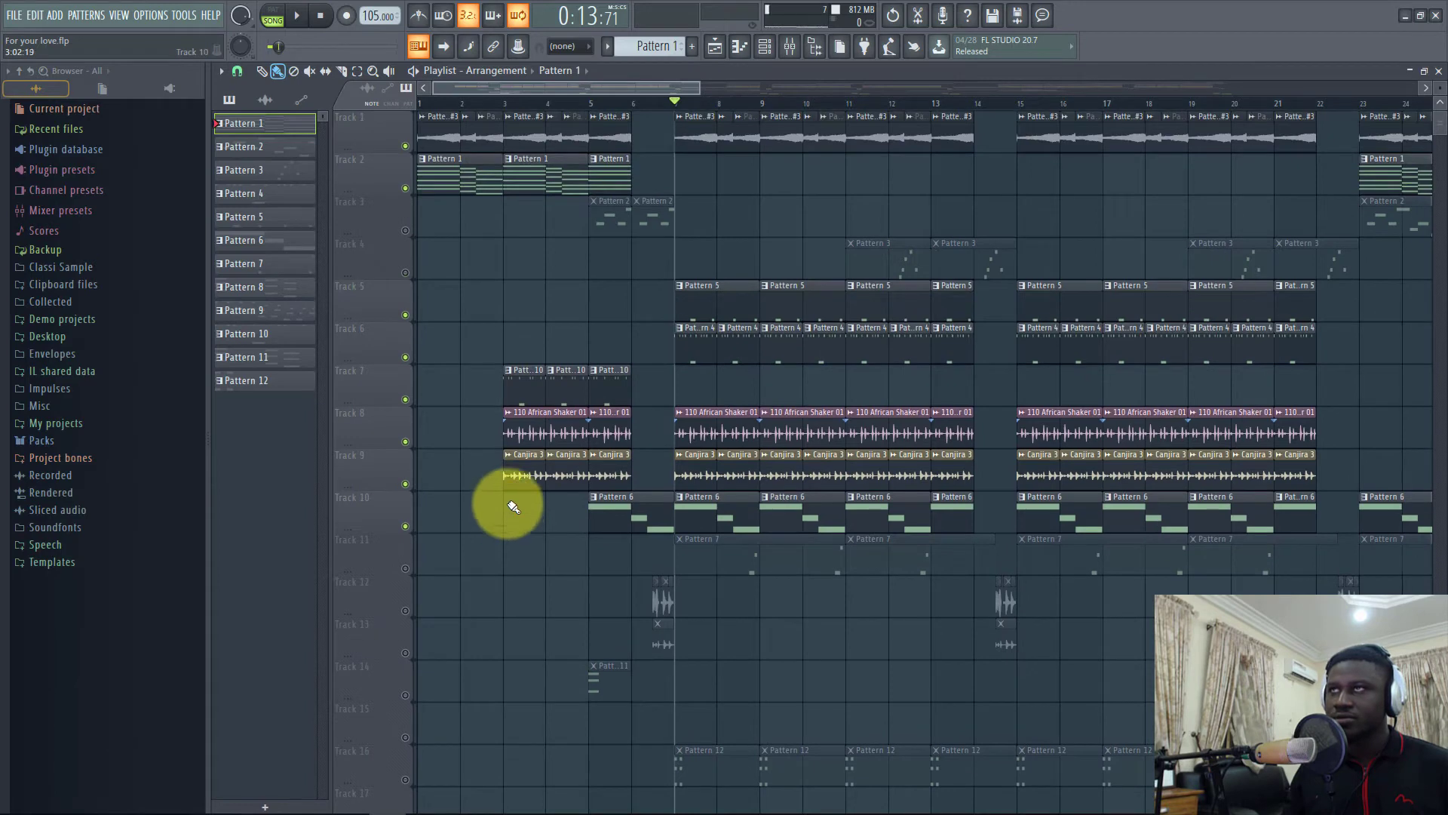
left_click(407, 527)
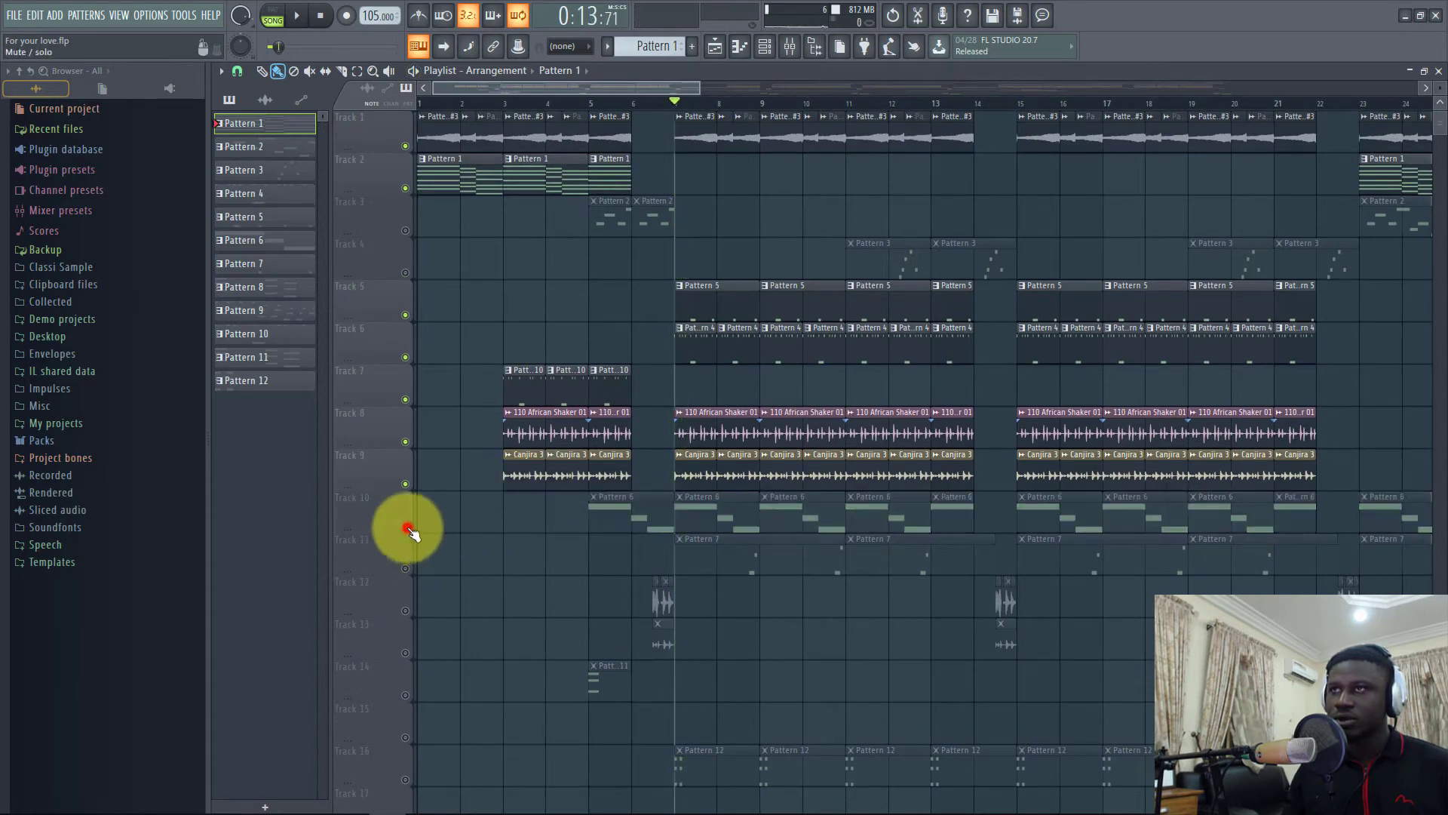
Mute Track 1 and audition the percussion on Tracks 5 through 9 from bar 7
key("space")
key("space")
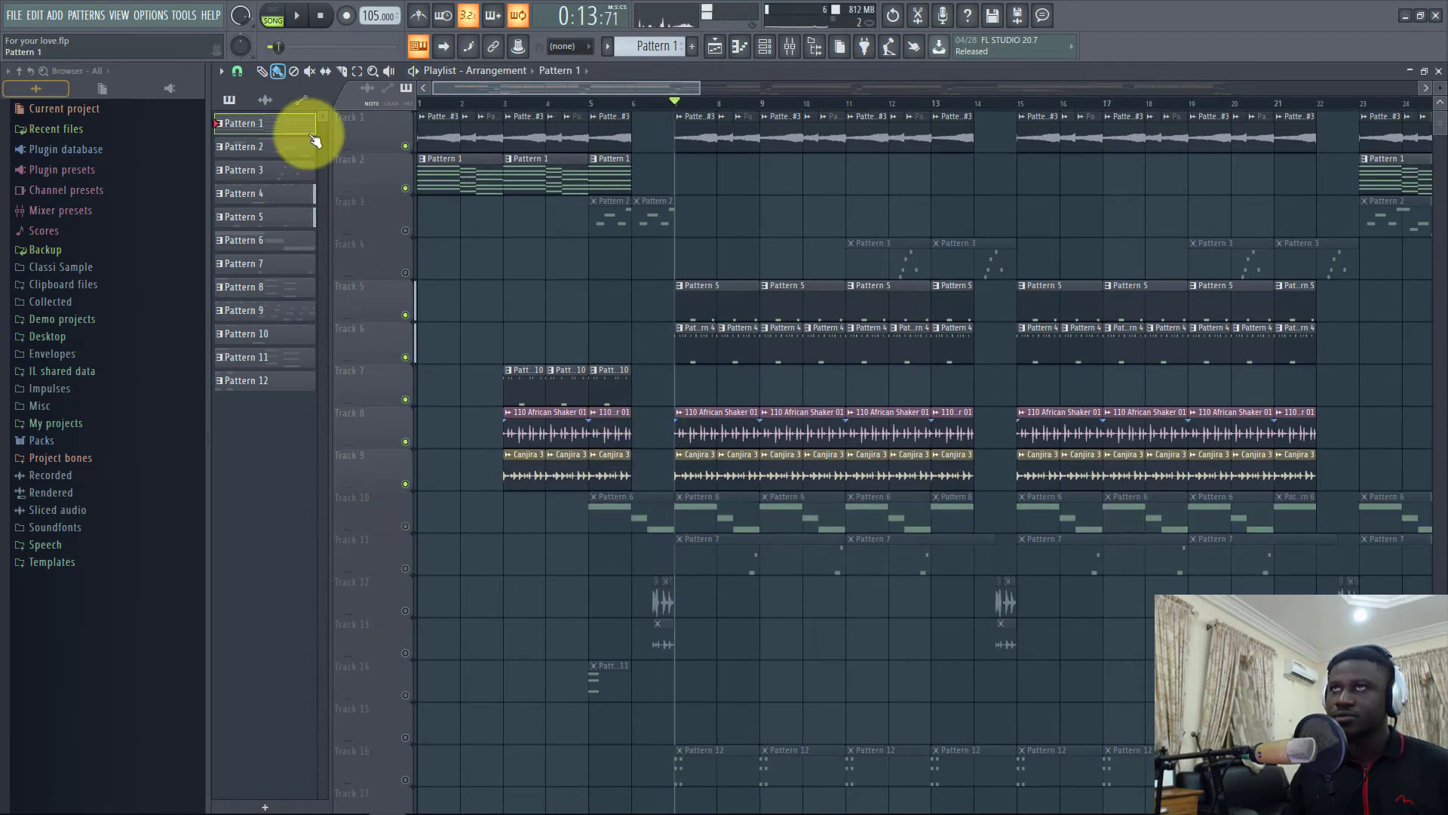
left_click(405, 146)
key("space")
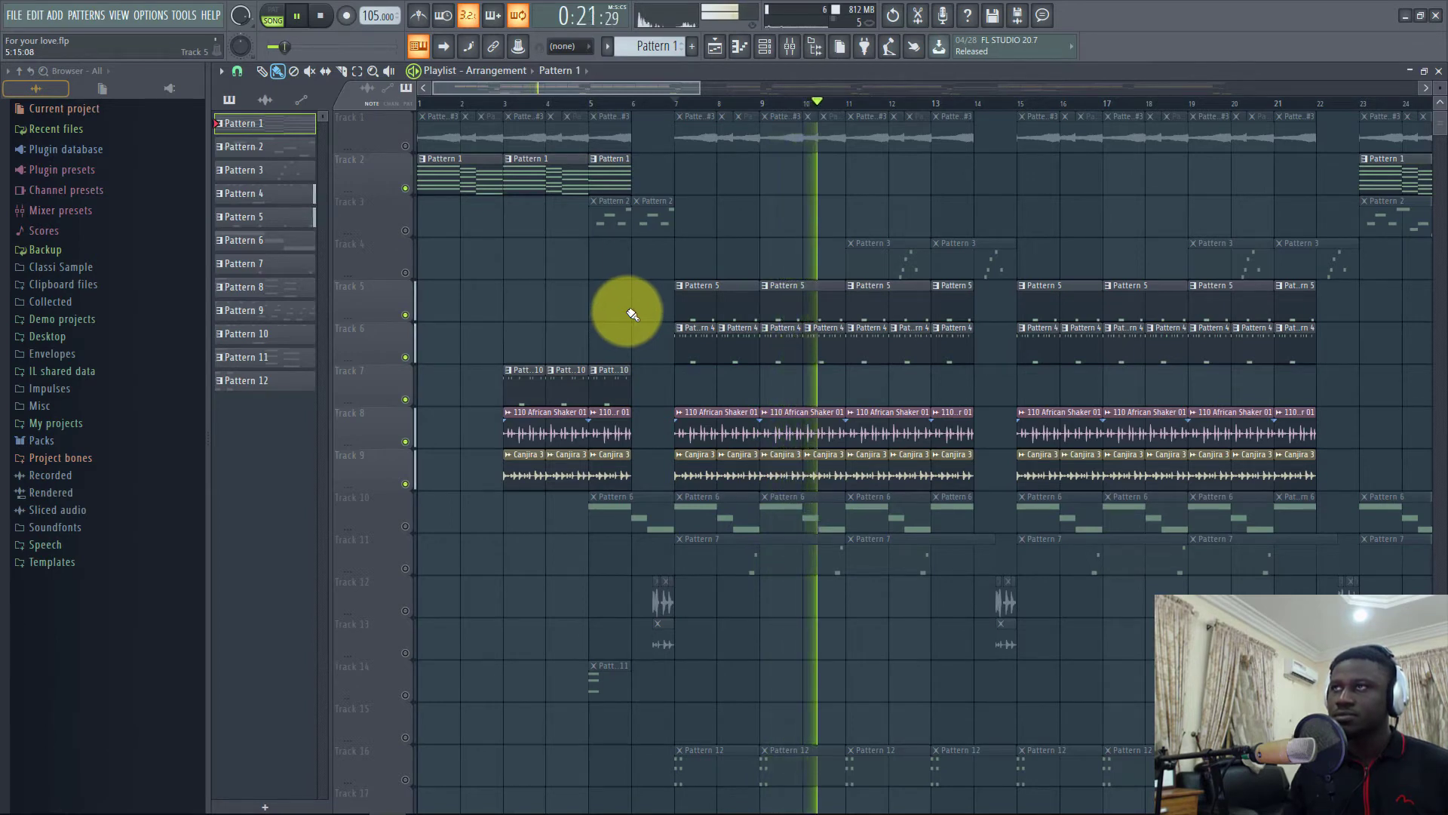
key("space")
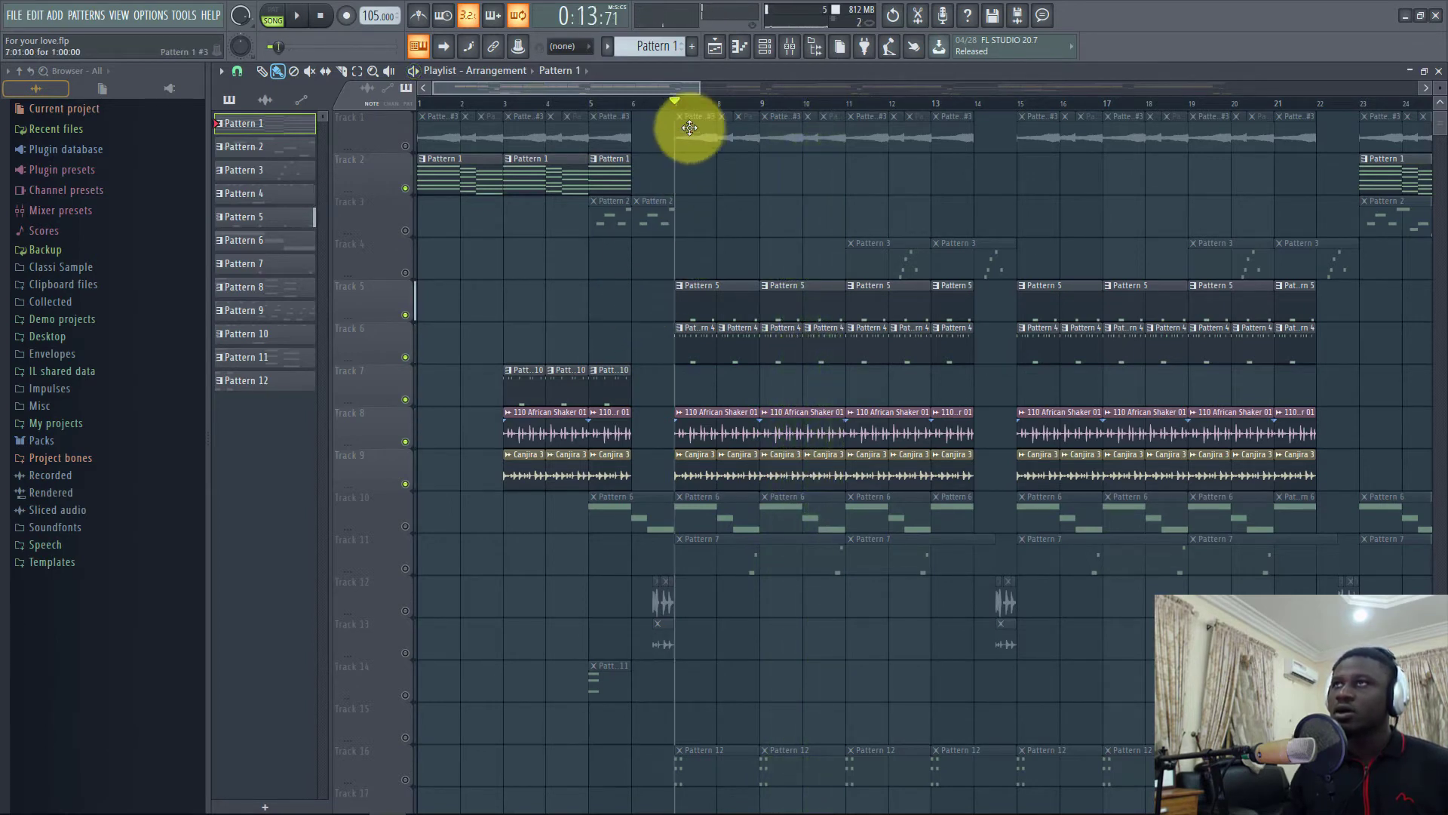
Select the timeline section from bar 7 to bar 11, solo the 110 African Shaker 01 track, and audition it
left_click_drag(681, 113, 837, 128)
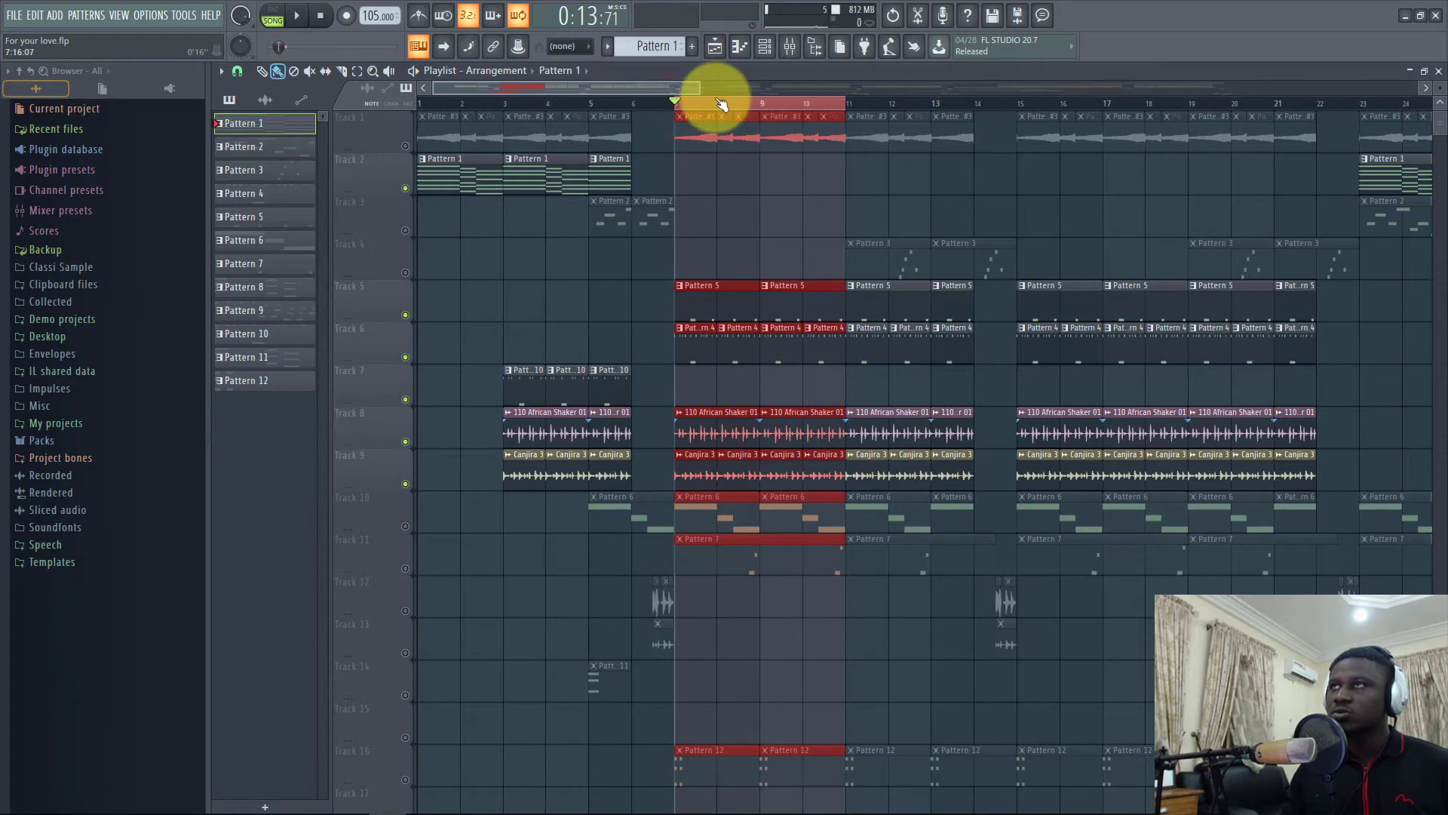
scroll(711, 103, "up", 3)
scroll(716, 111, "up", 2)
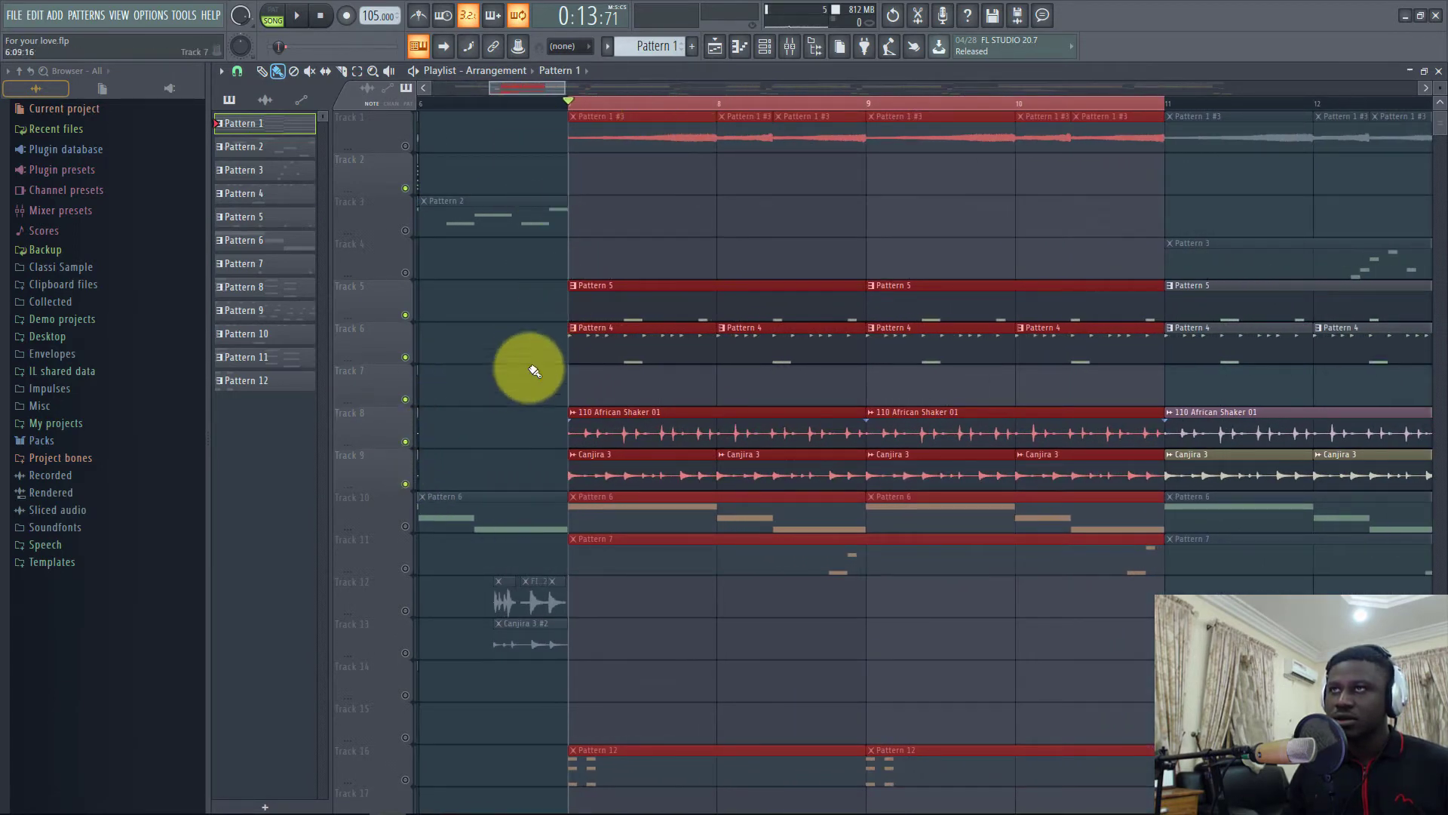
left_click(406, 445, "ctrl")
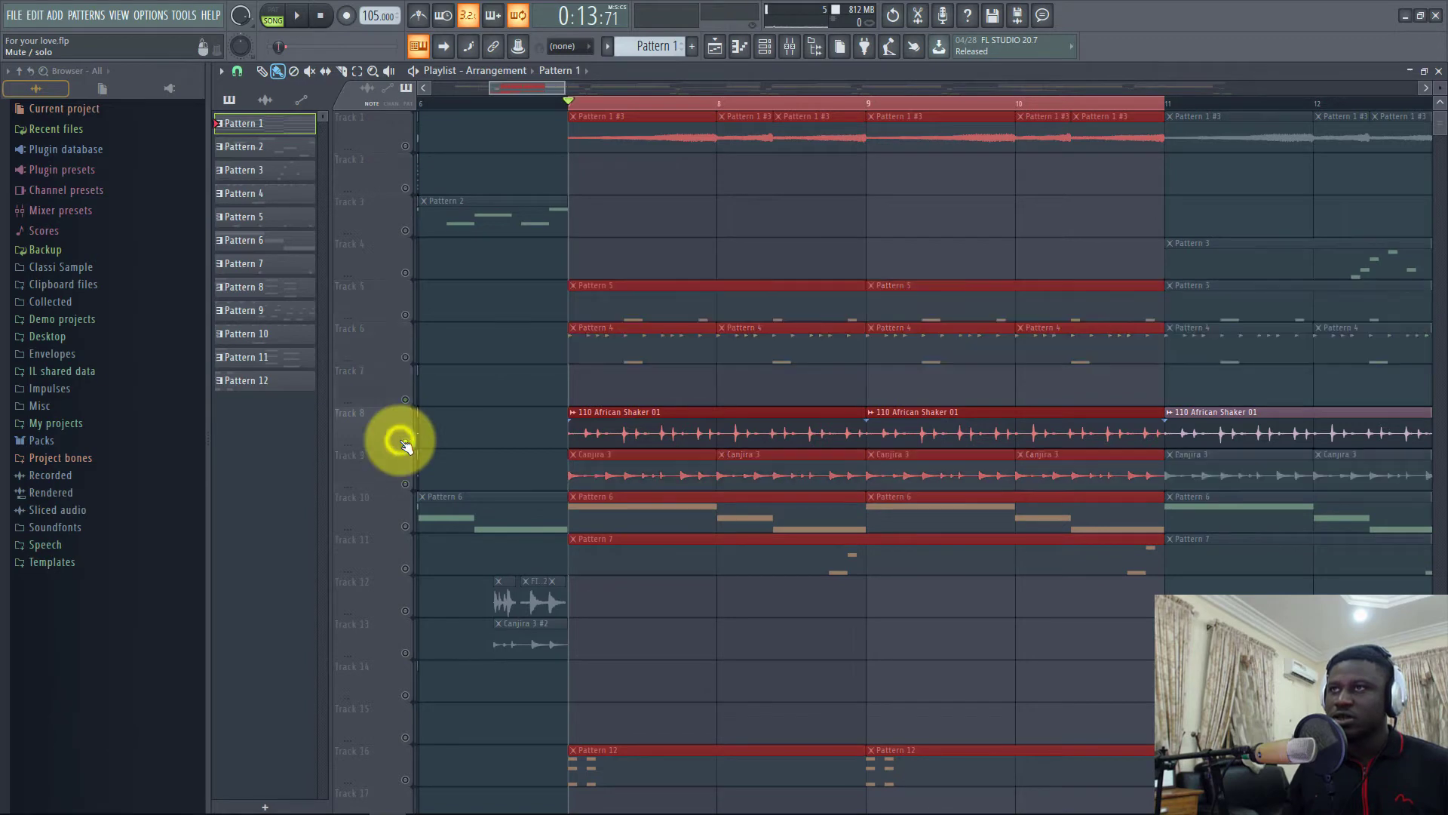
key("space")
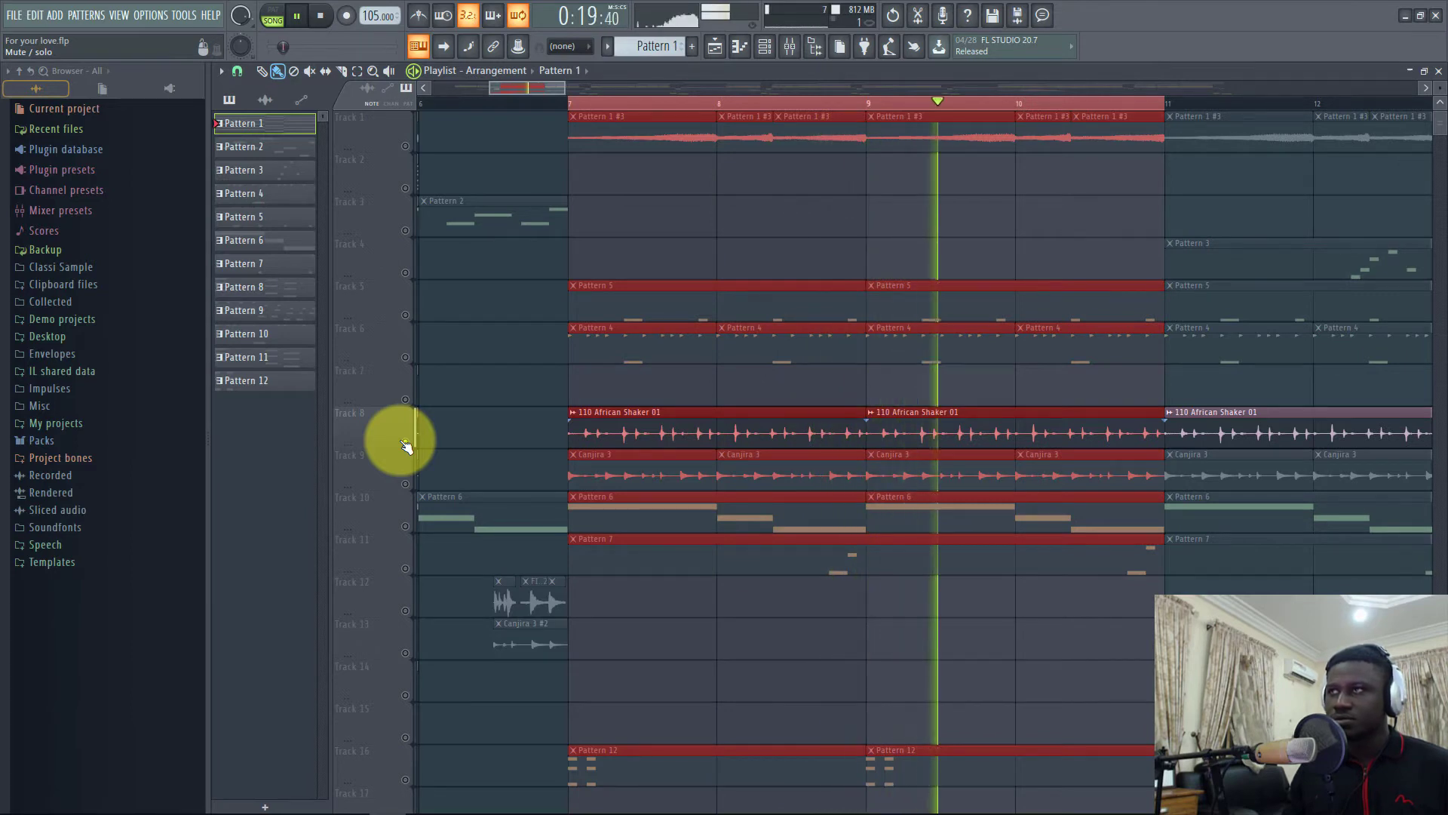
key("space")
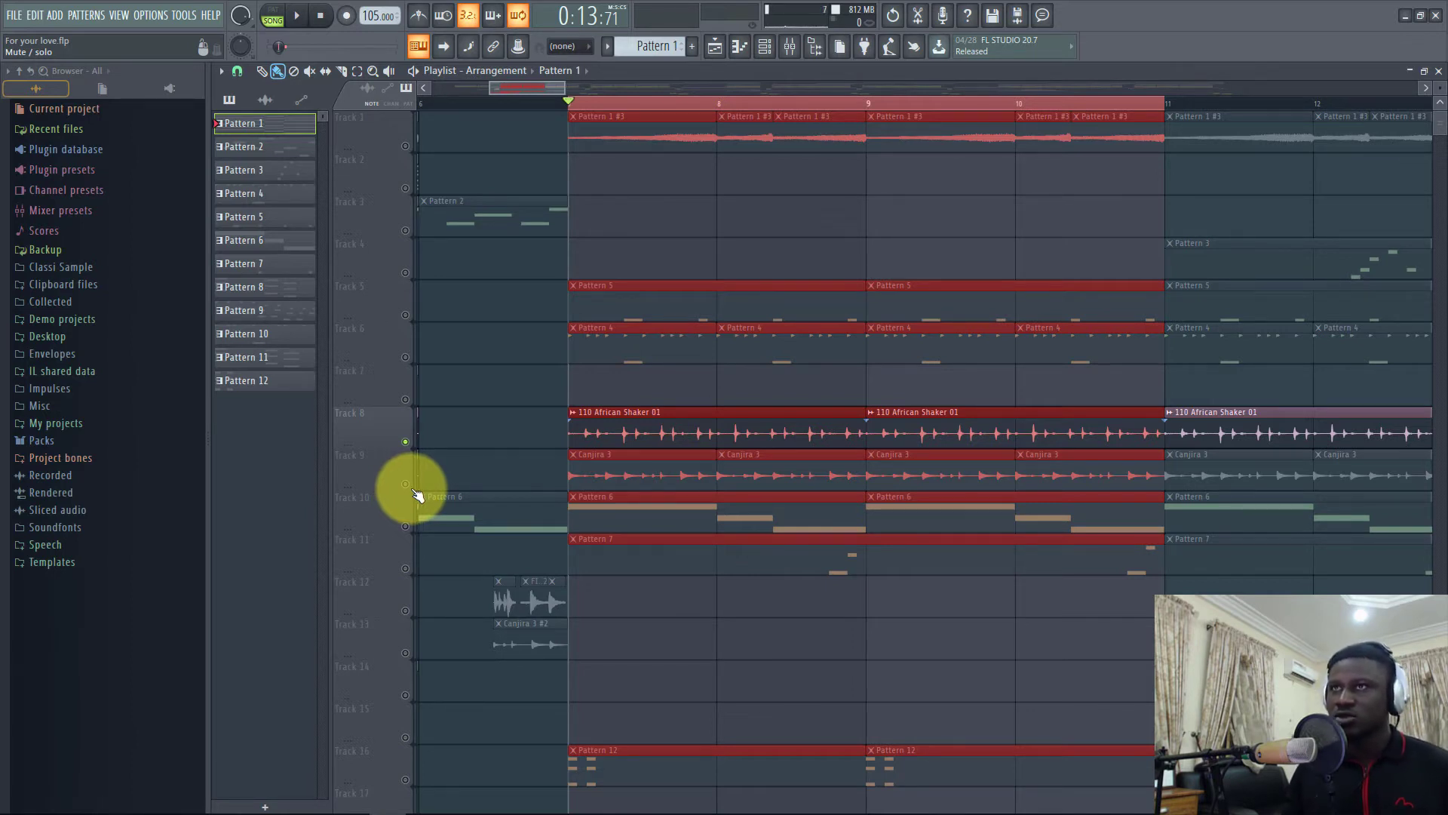
Solo and audition the Canjira 3 track, and unmute the 110 African Shaker 01 track alongside it
left_click(405, 485)
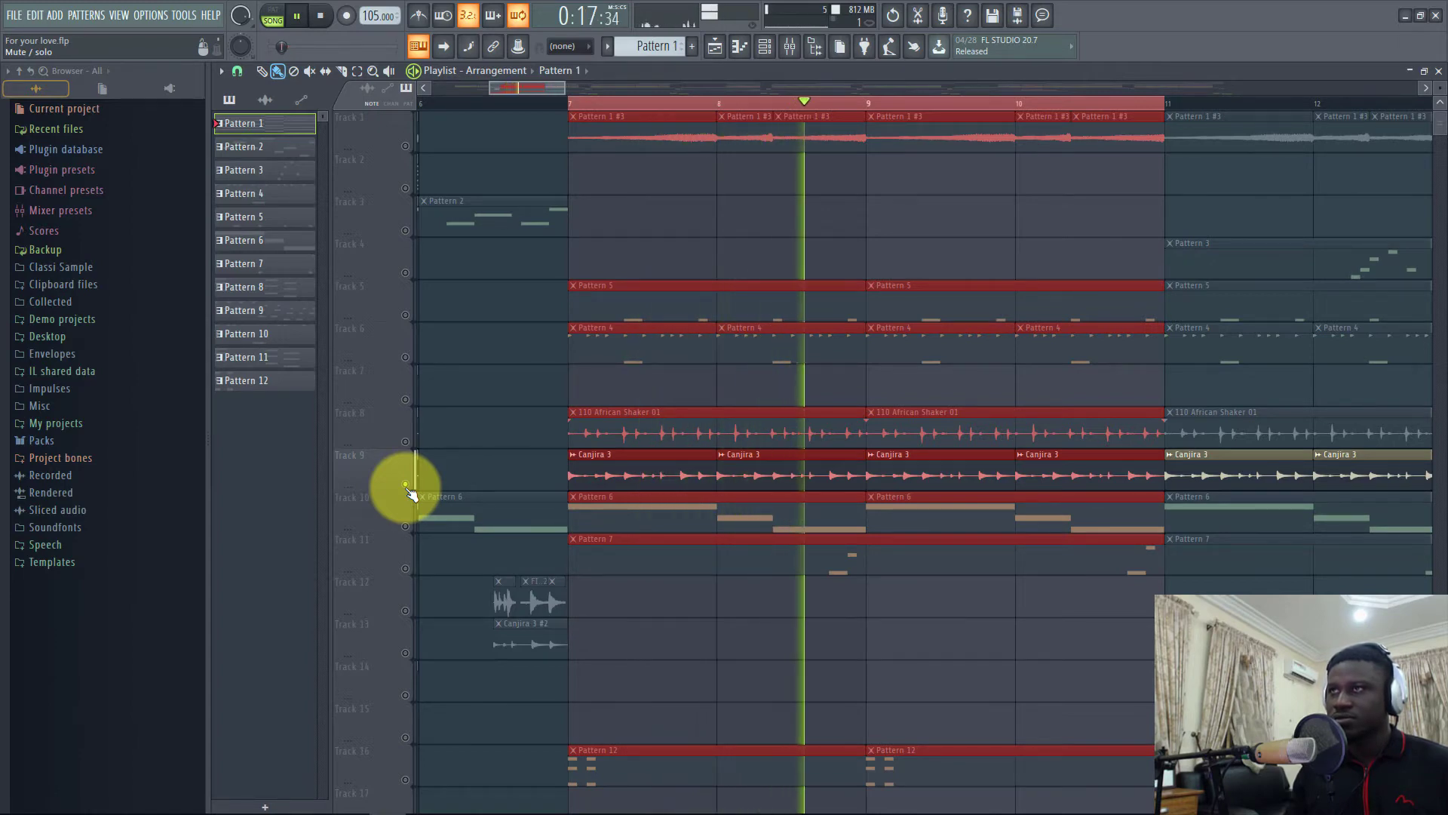
key("space")
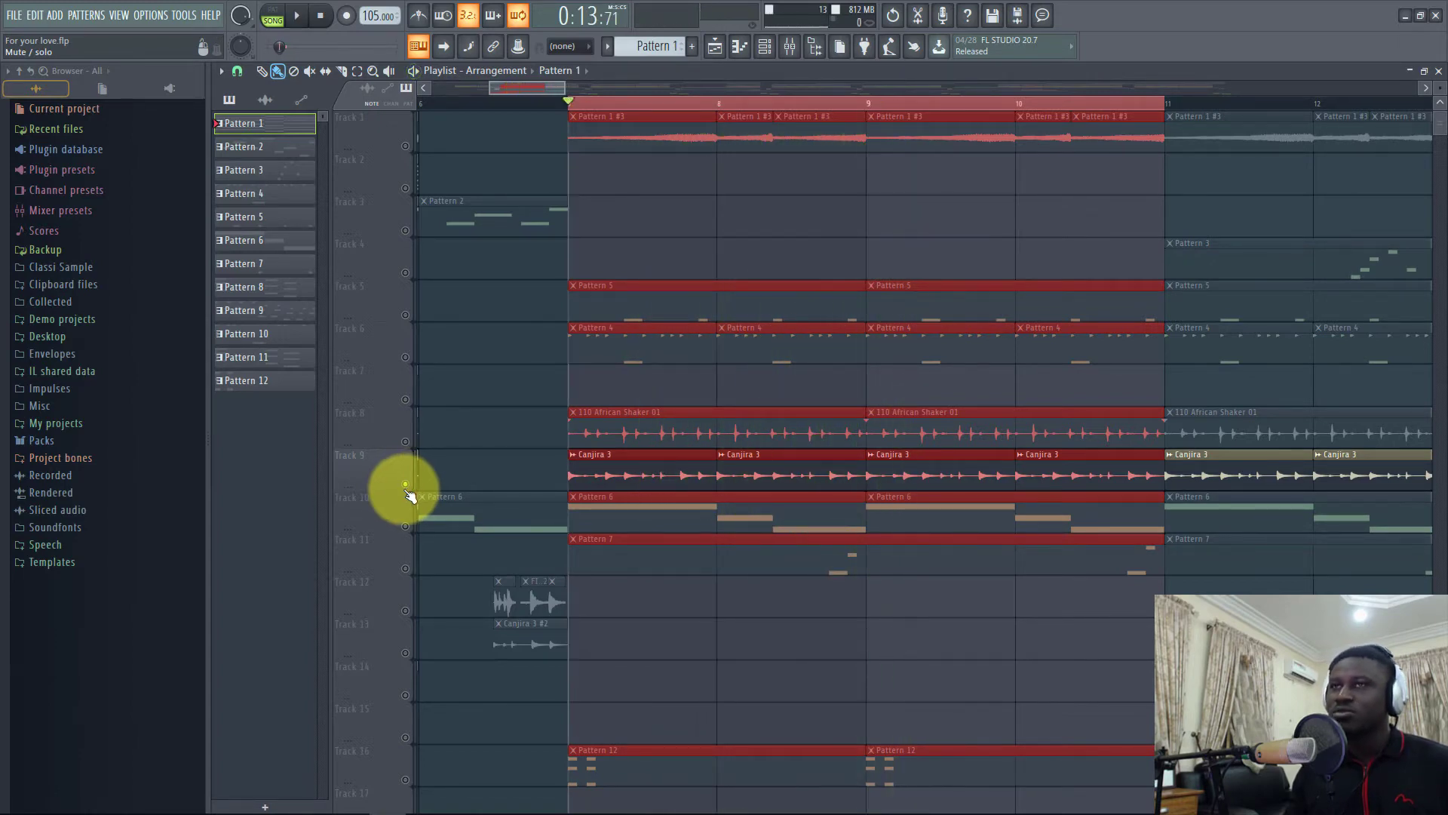
left_click(411, 445)
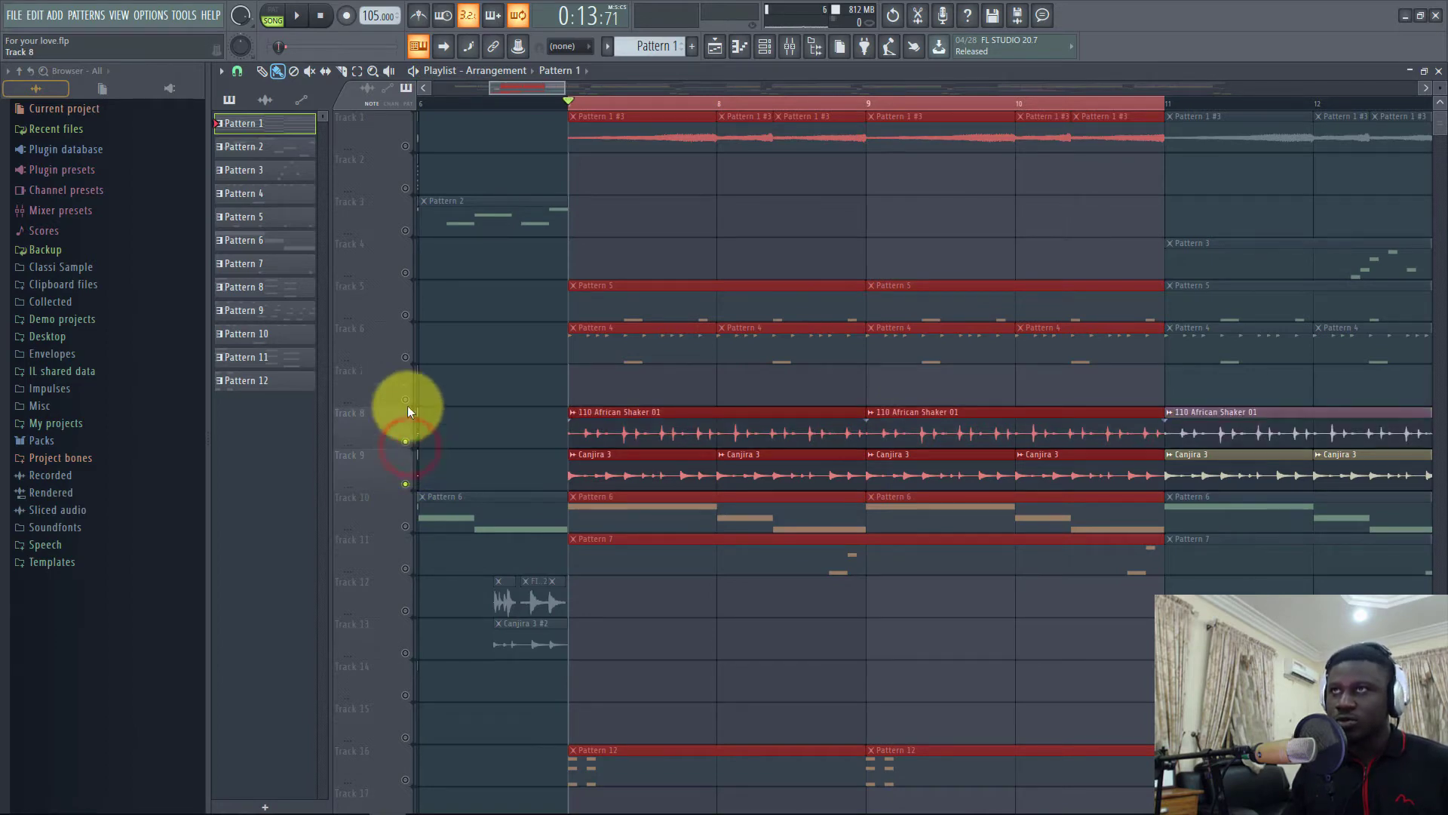
Solo Track 6 and audition its Pattern 4 clips from bar 7
right_click(405, 355)
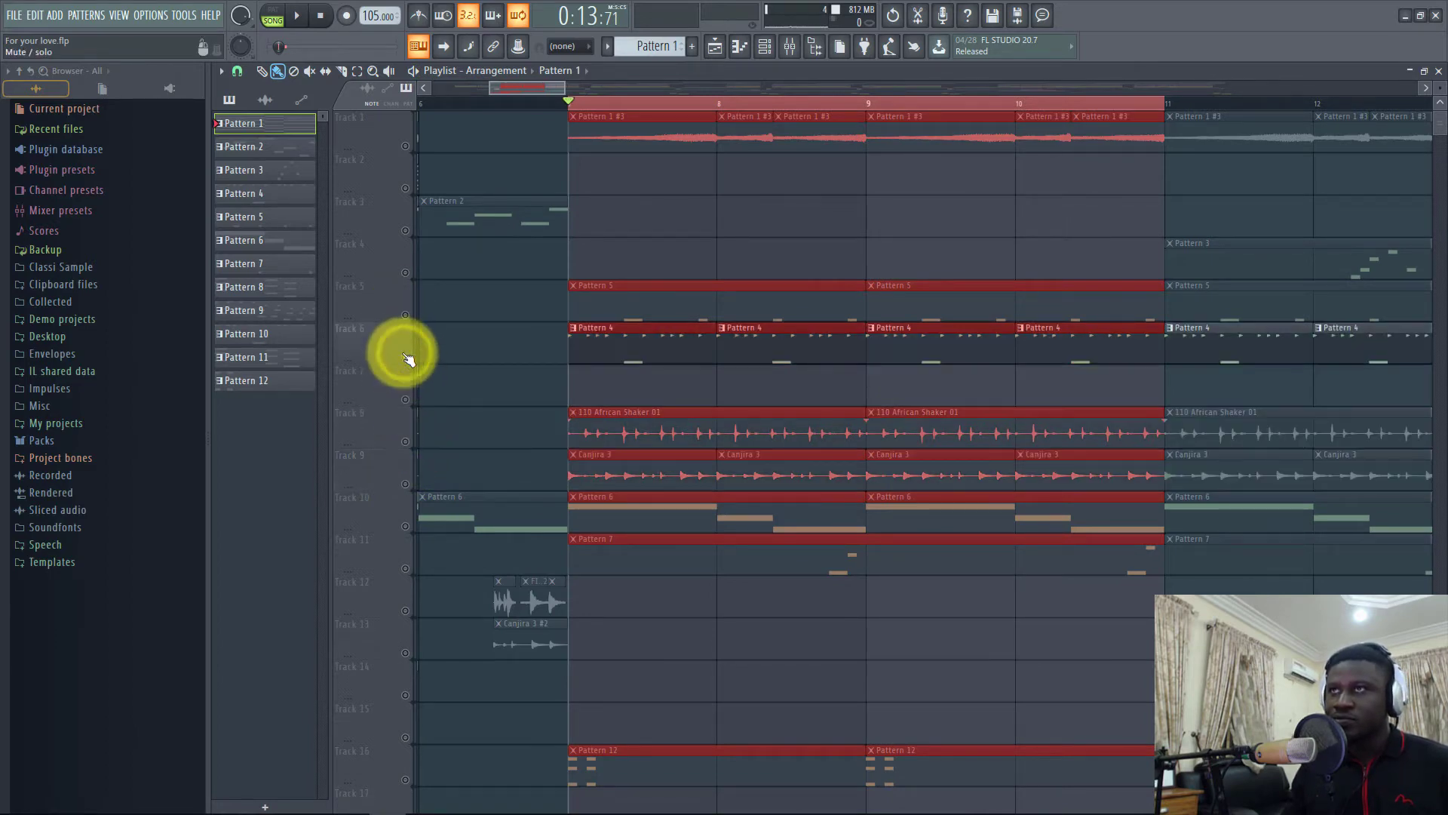
key("space")
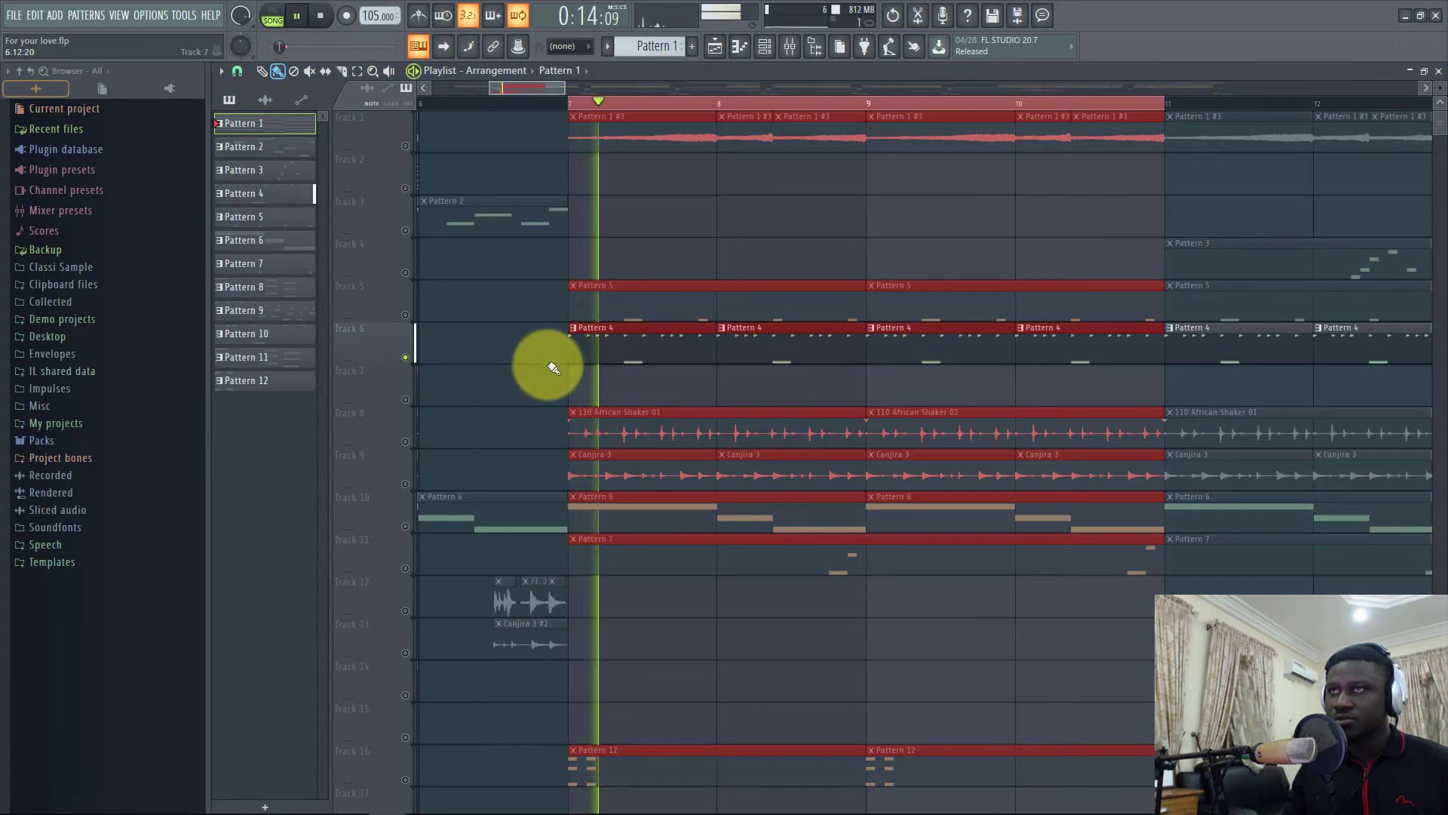
left_click(577, 347)
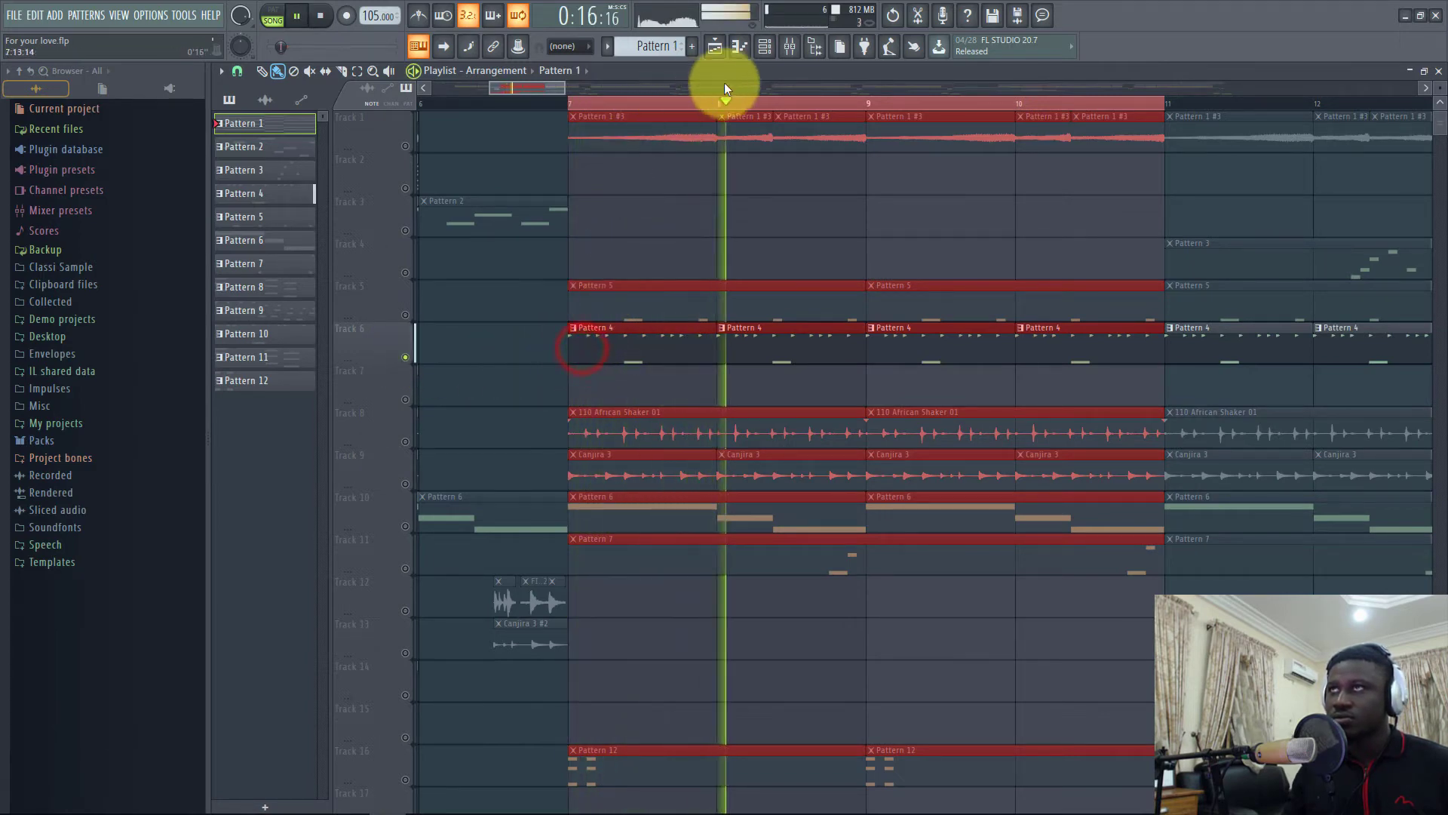
Open Pattern 4 in the piano roll, show its drum channels in a widened channel rack, and stop playback
left_click(764, 46)
double_click(713, 360)
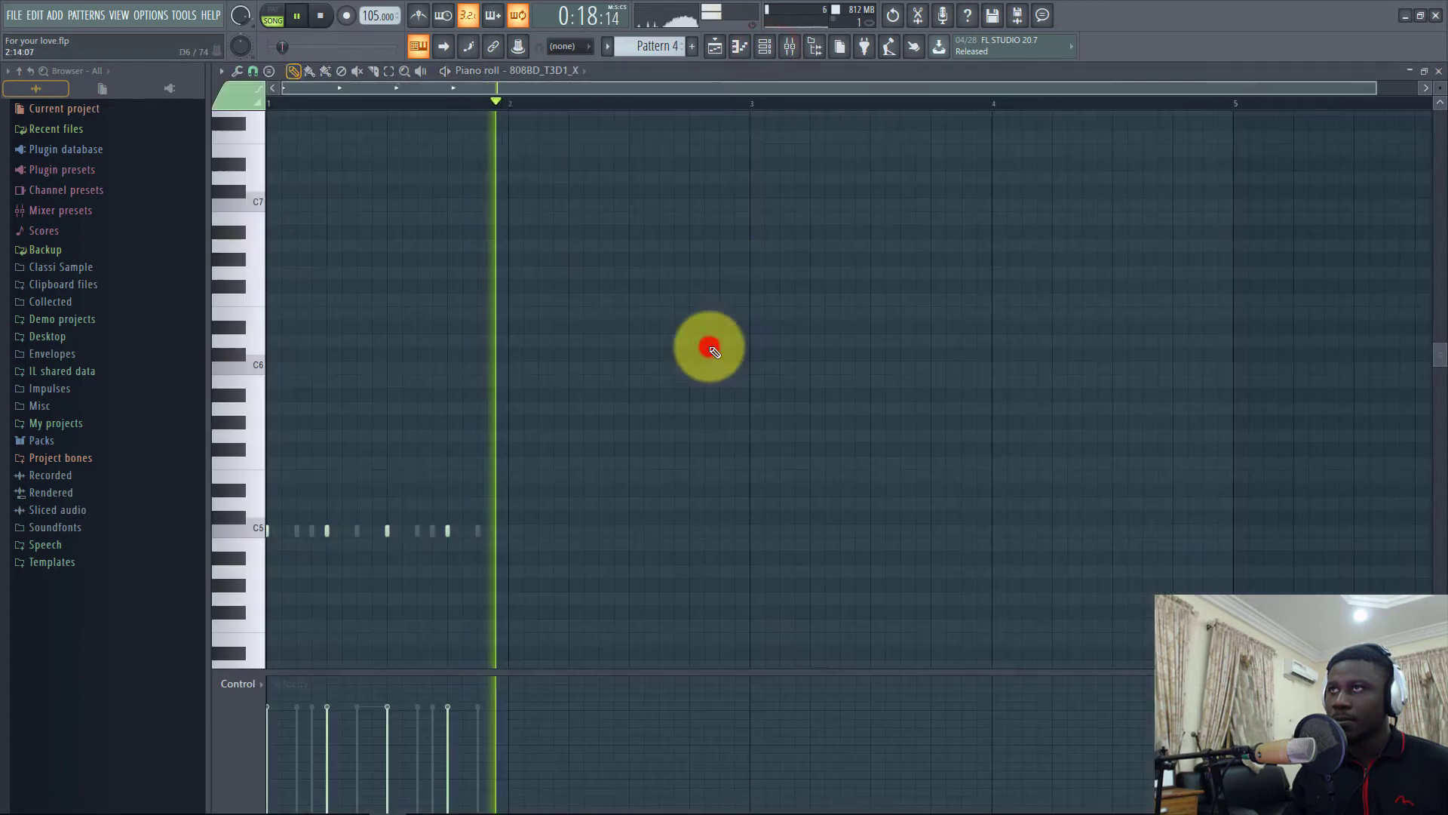
left_click(764, 46)
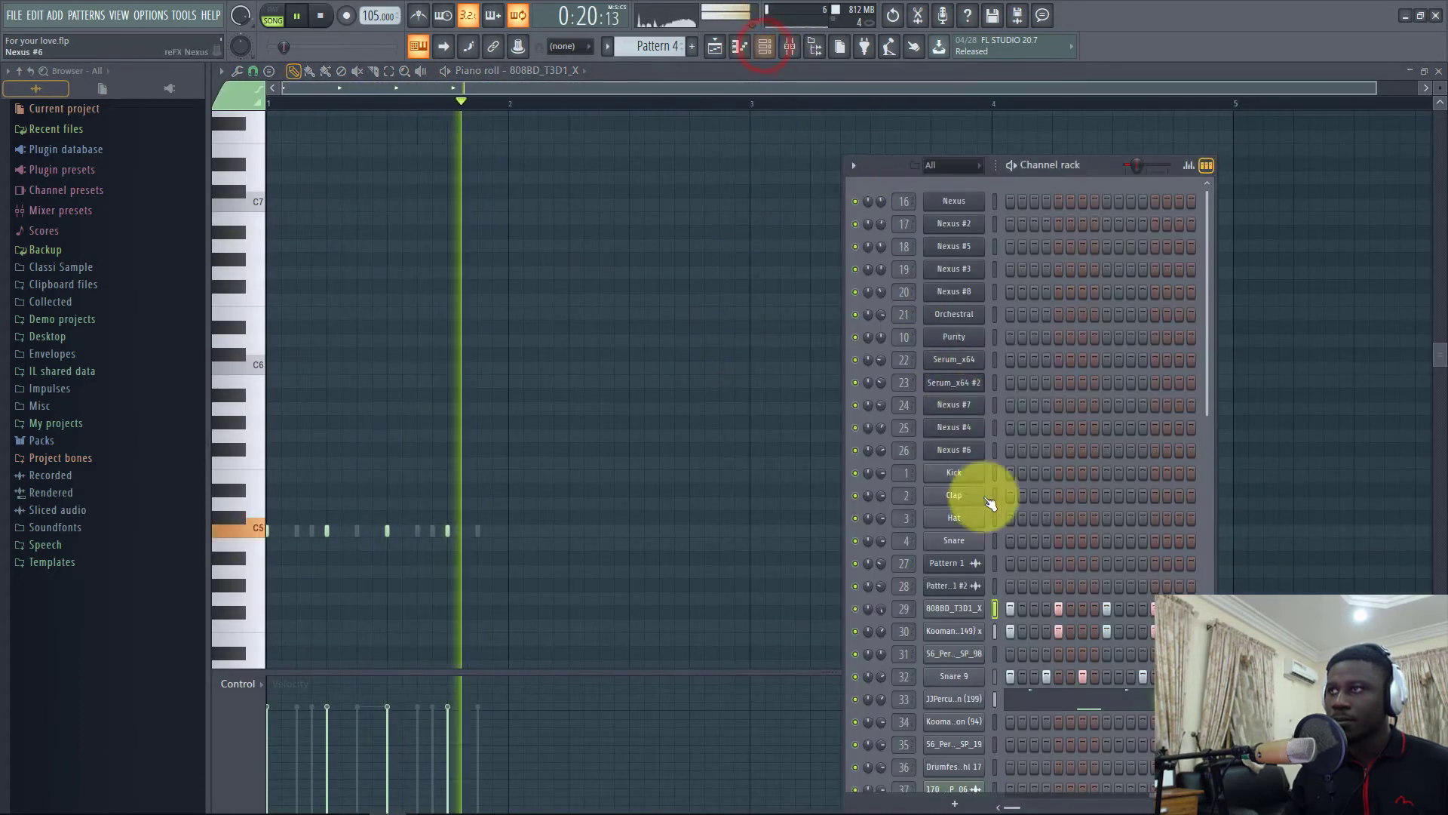
scroll(1029, 719, "down", 3)
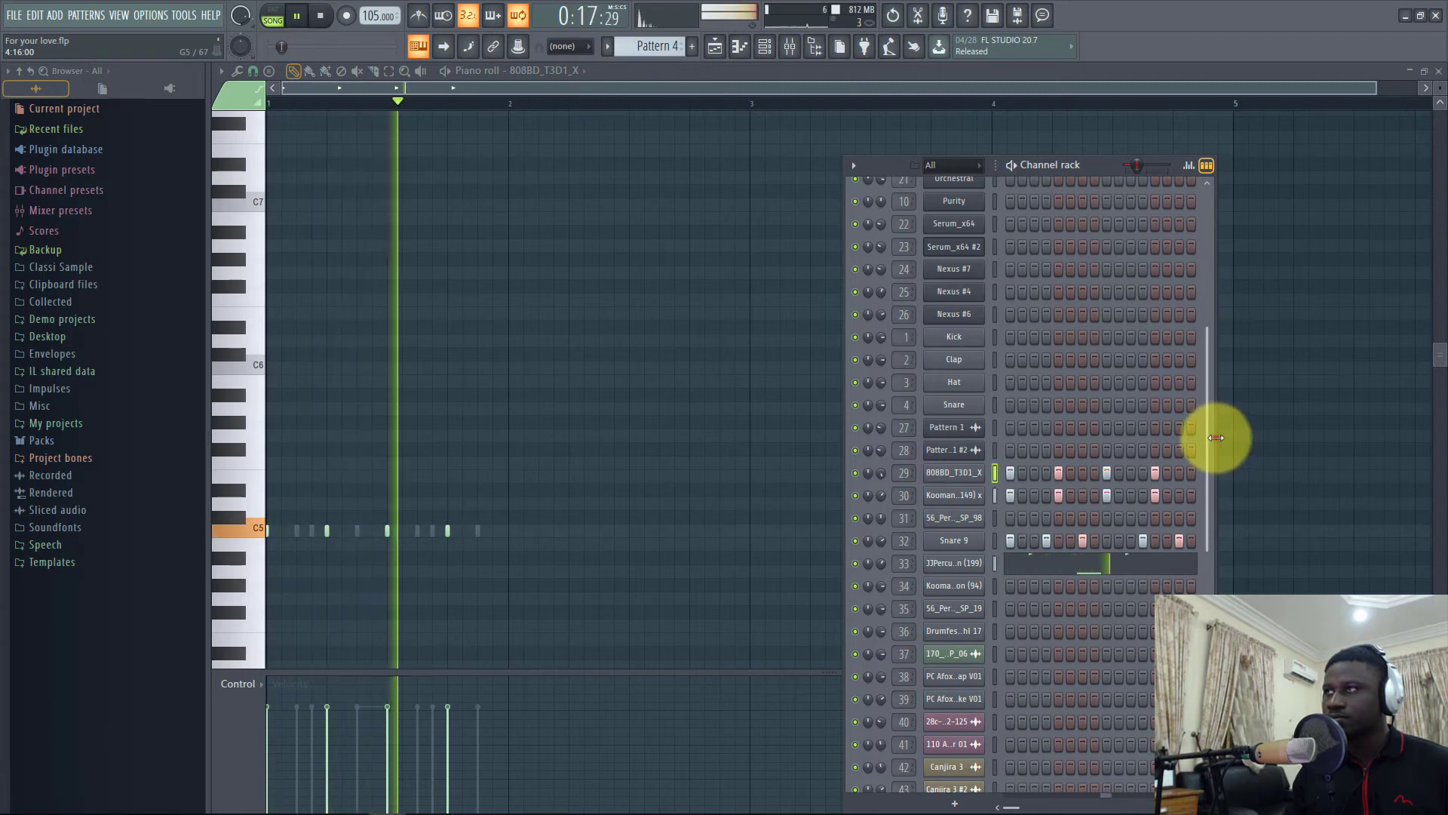
left_click_drag(1215, 439, 1350, 422)
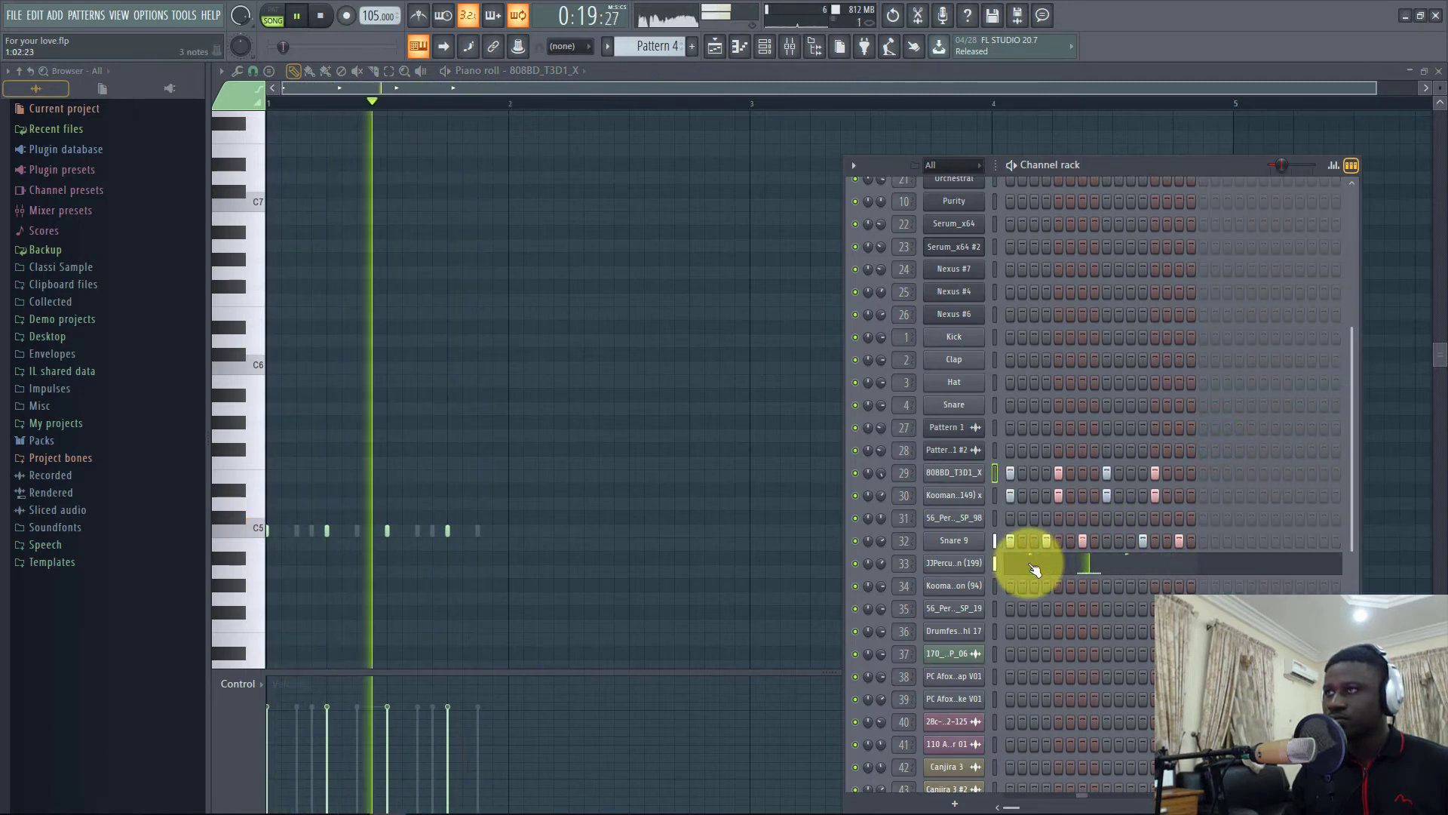
key("space")
Select and audition Pattern 4's drum channels one by one, including 808BD_T3D1_X and Snare 9, and play the full pattern
left_click(996, 563)
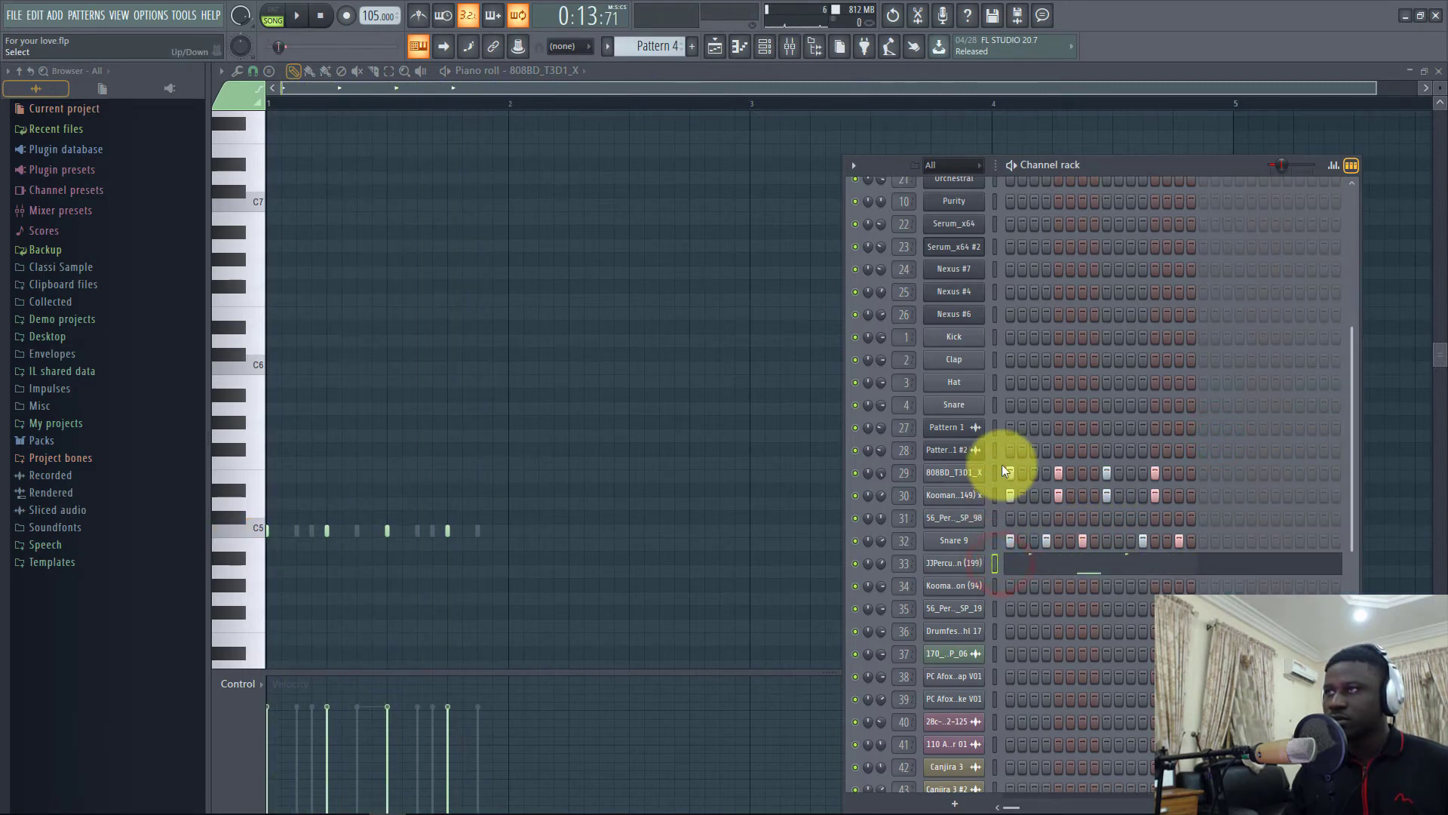
left_click(995, 475)
left_click(994, 540)
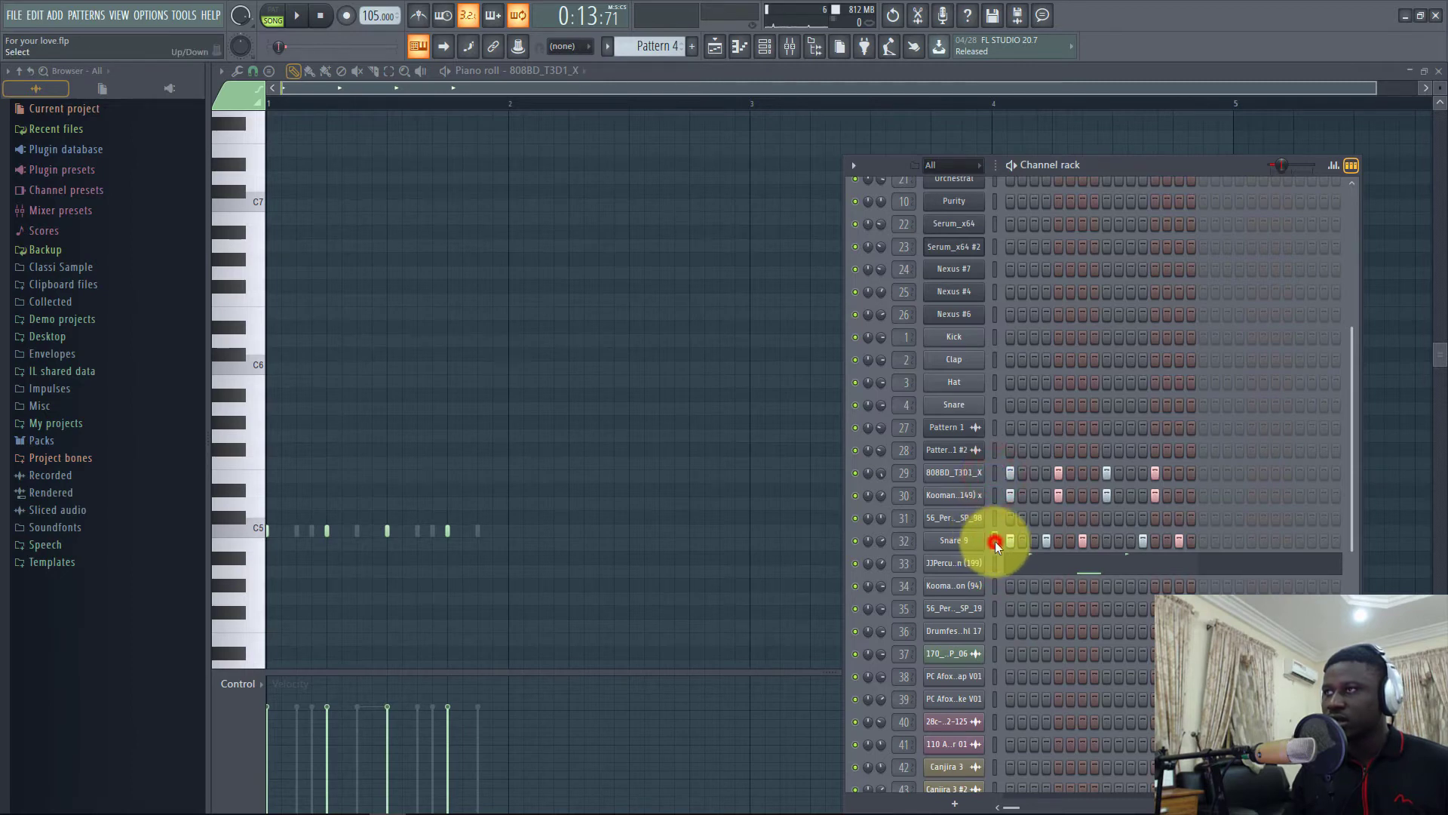
left_click(996, 473)
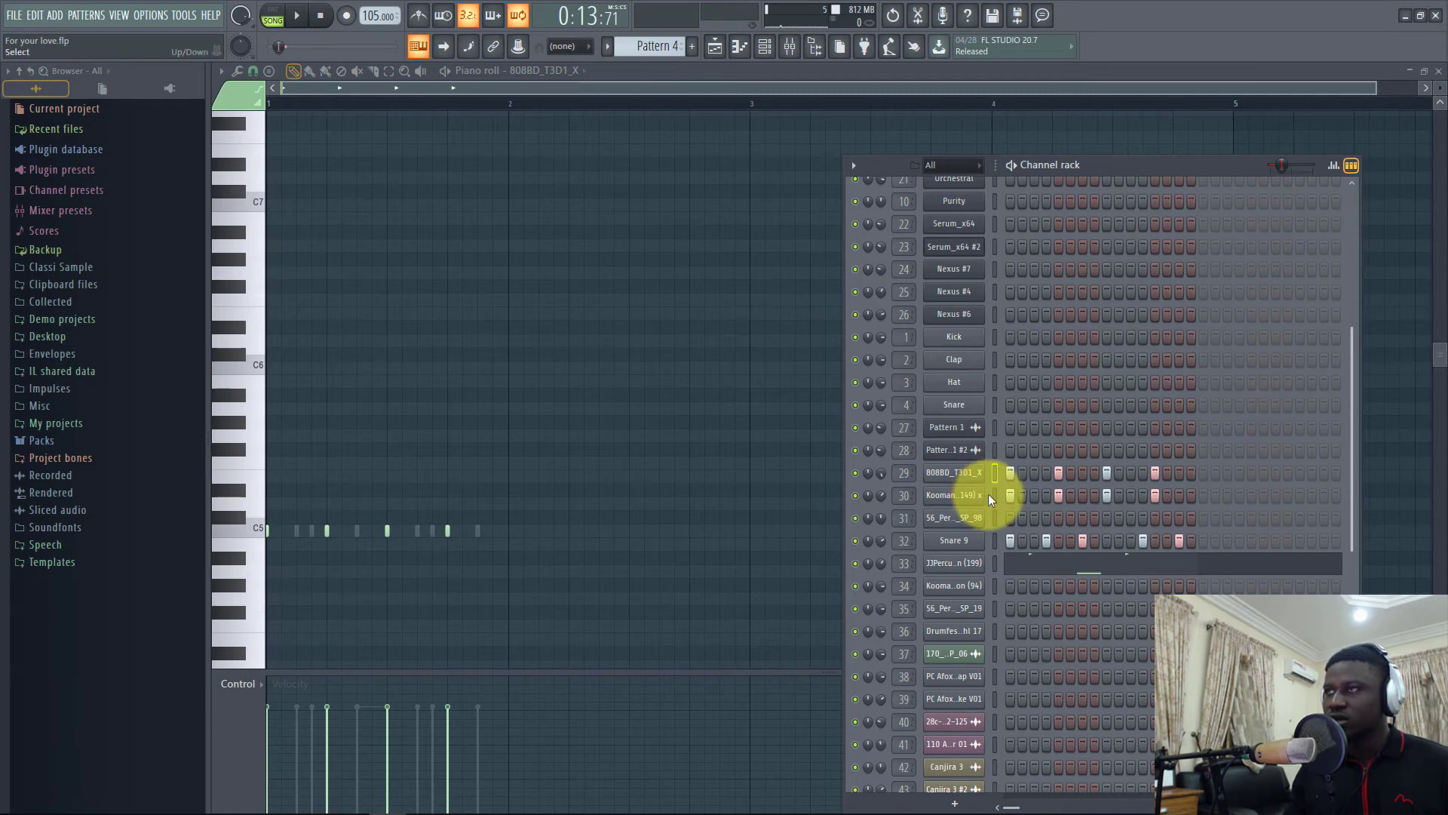
left_click(996, 495)
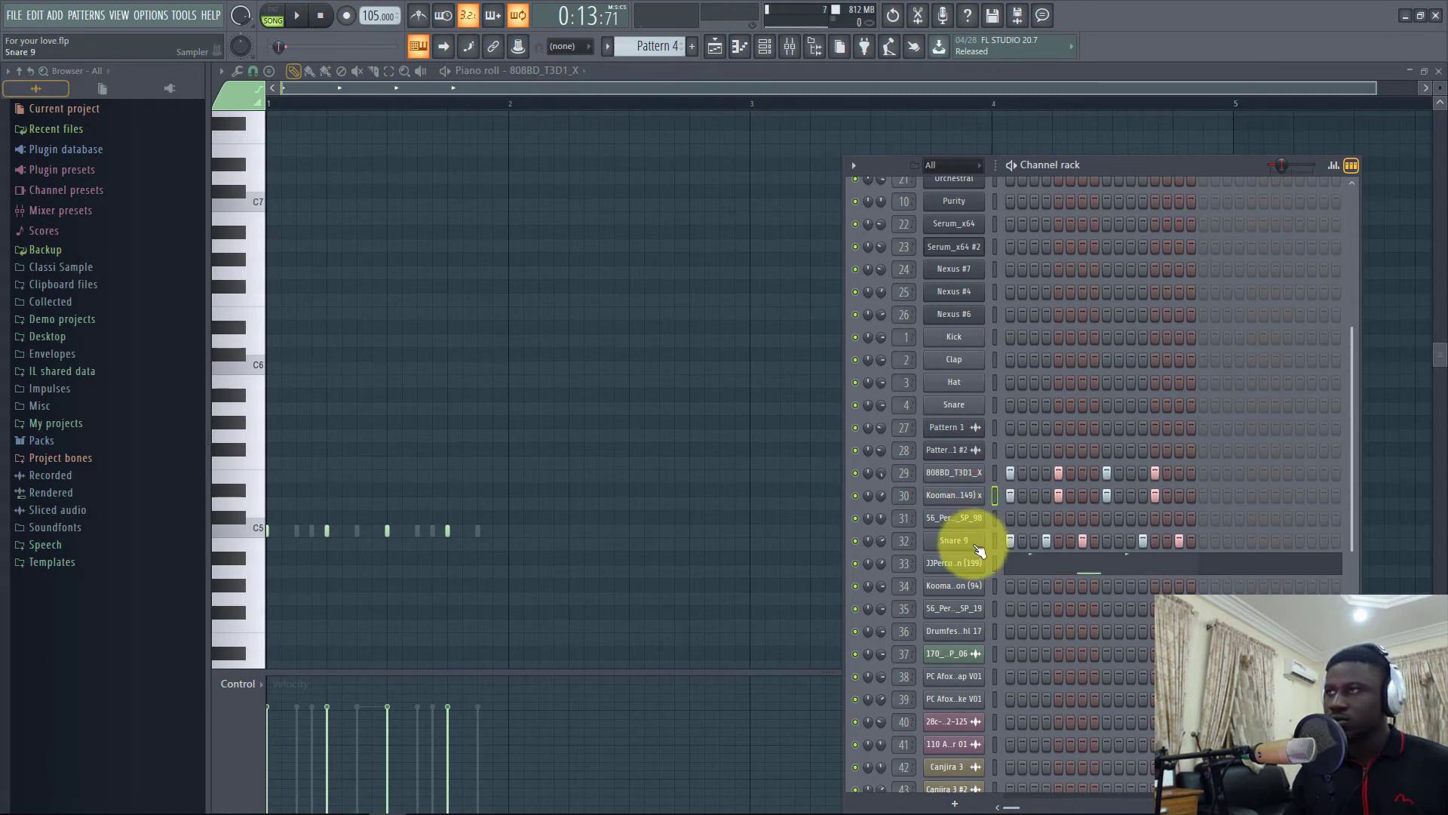
left_click(995, 564)
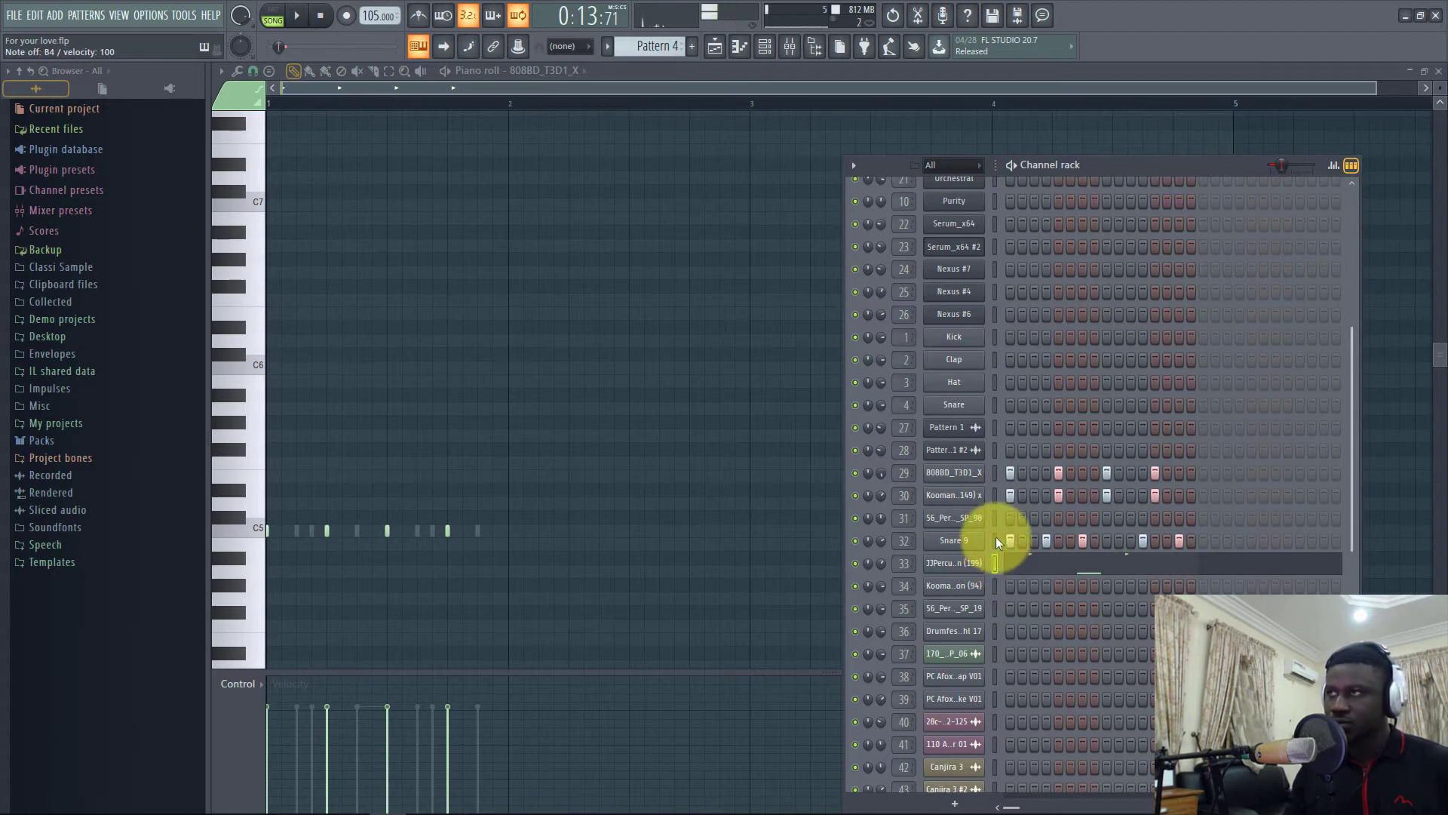
left_click(995, 539)
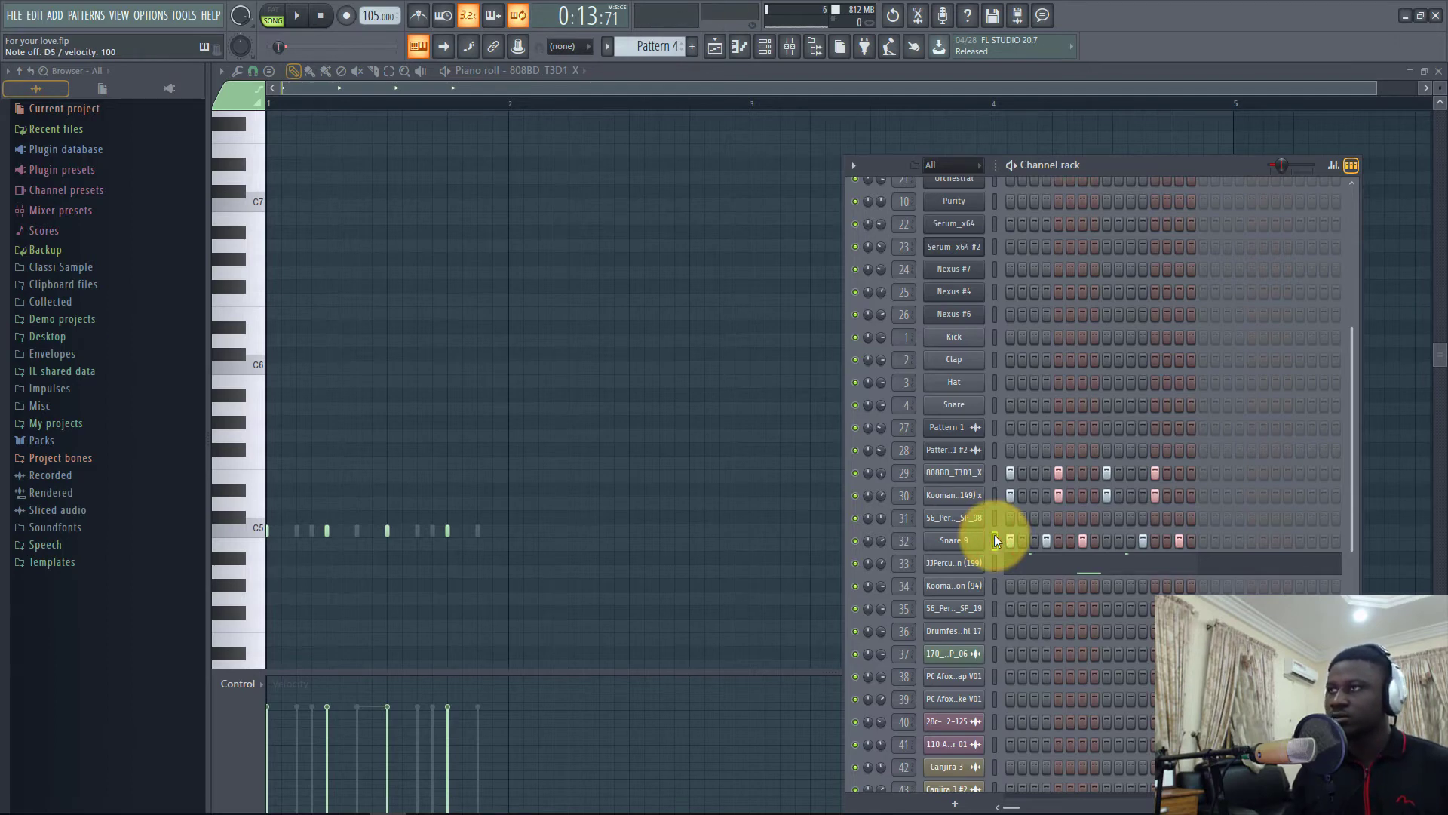
key("space")
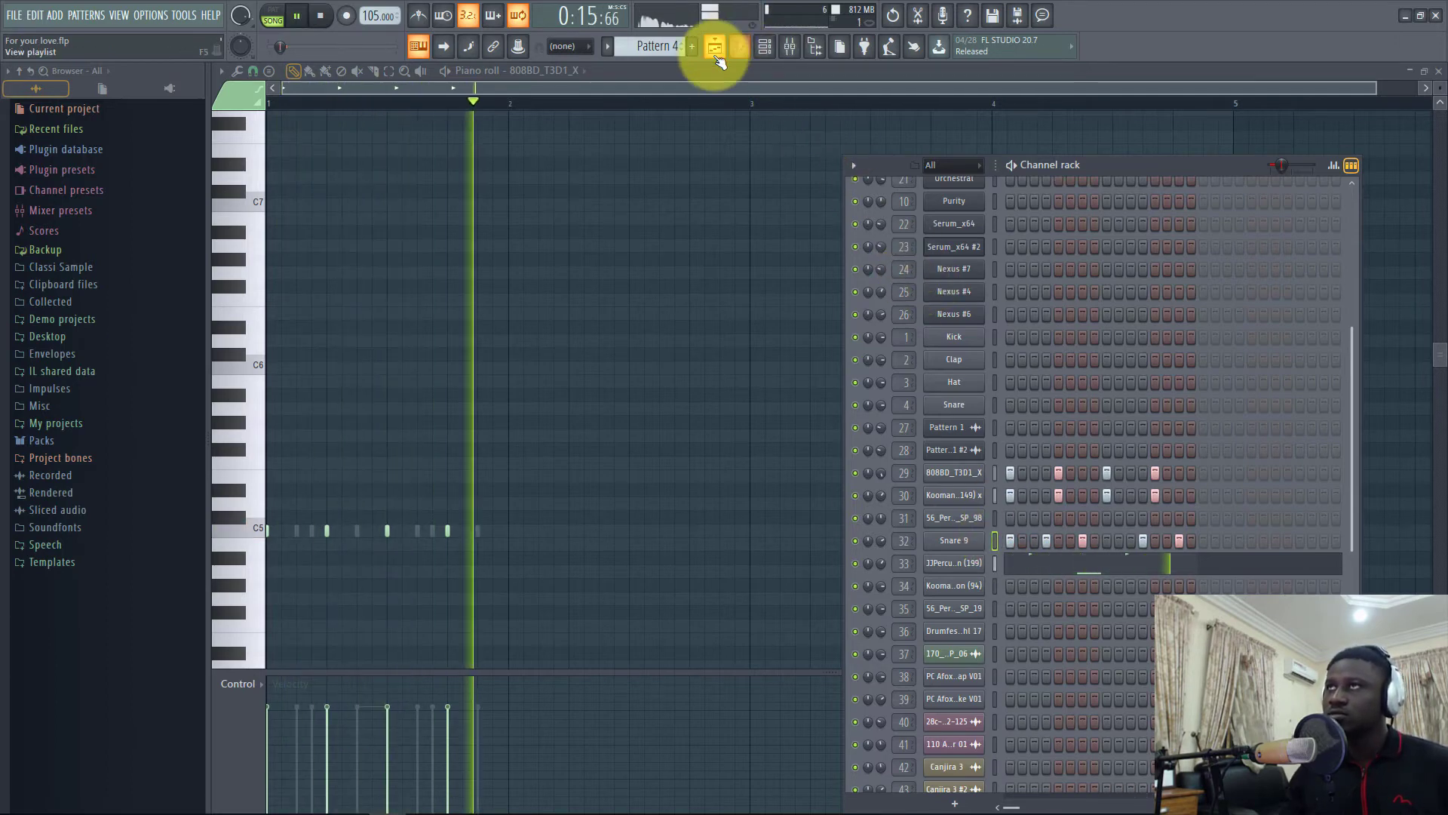
Return to the playlist, unmute the 110 African Shaker 01 track, and audition it together with Pattern 4
left_click(715, 47)
key("space")
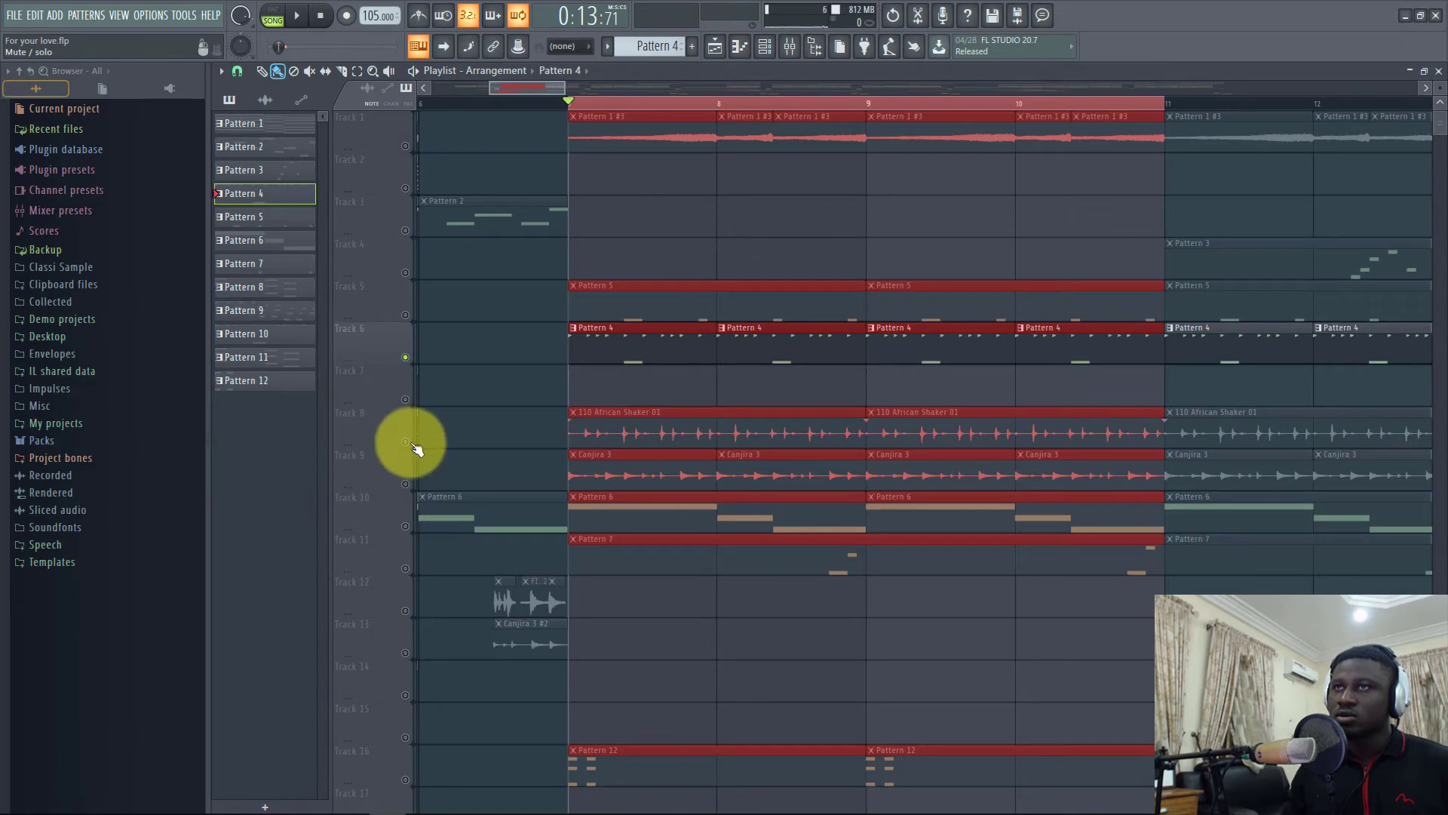
left_click(415, 446)
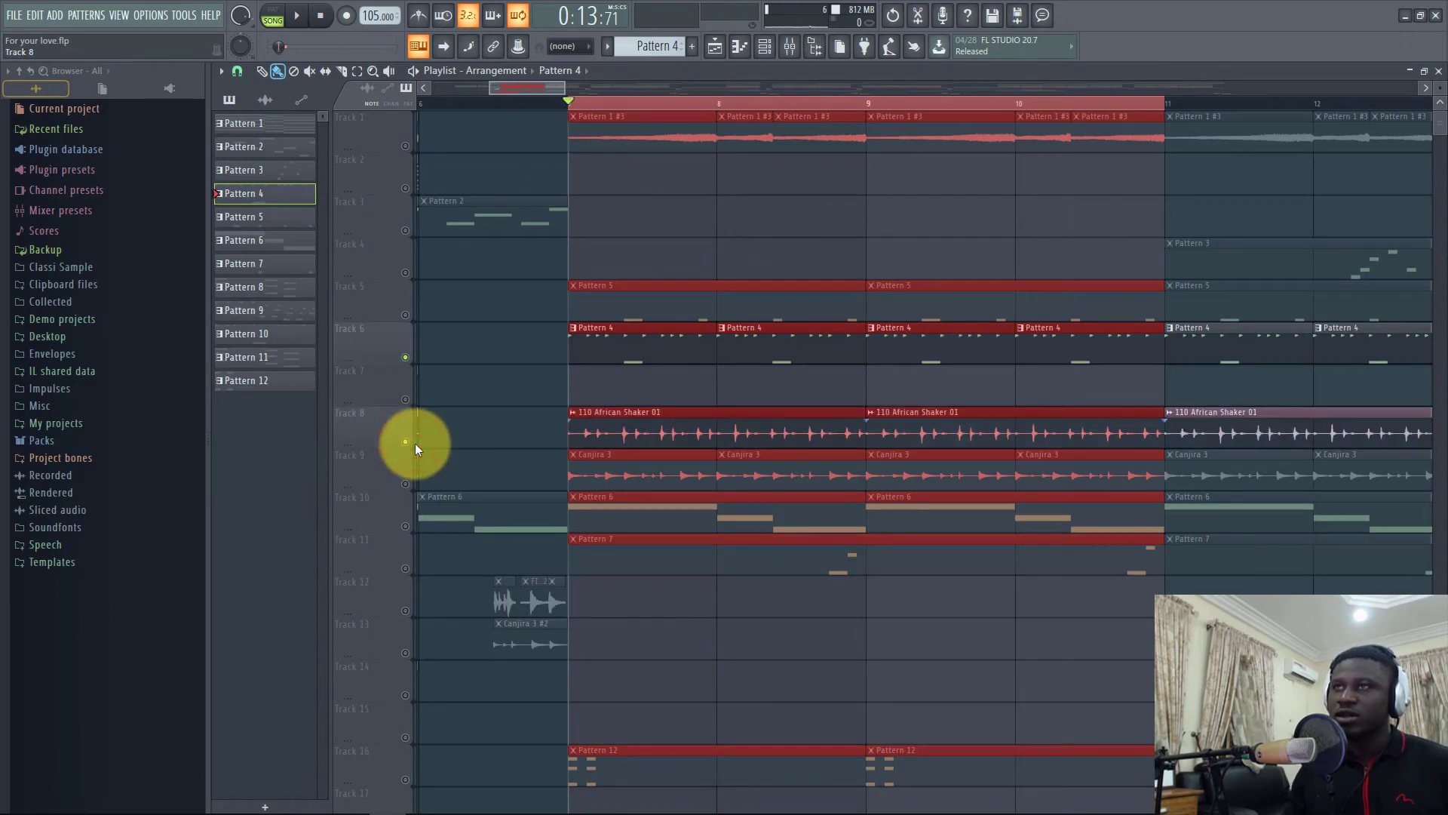
key("space")
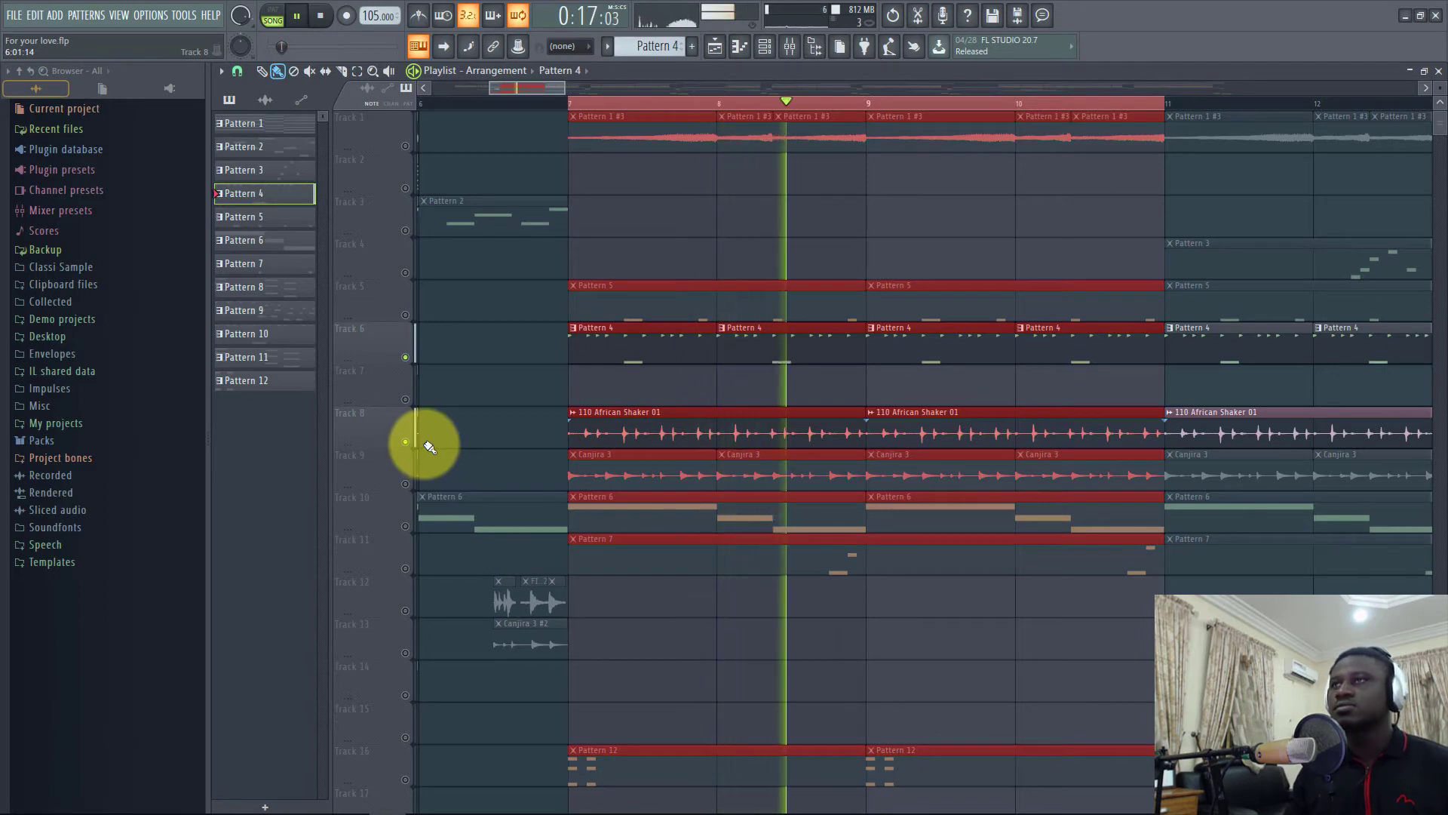
key("space")
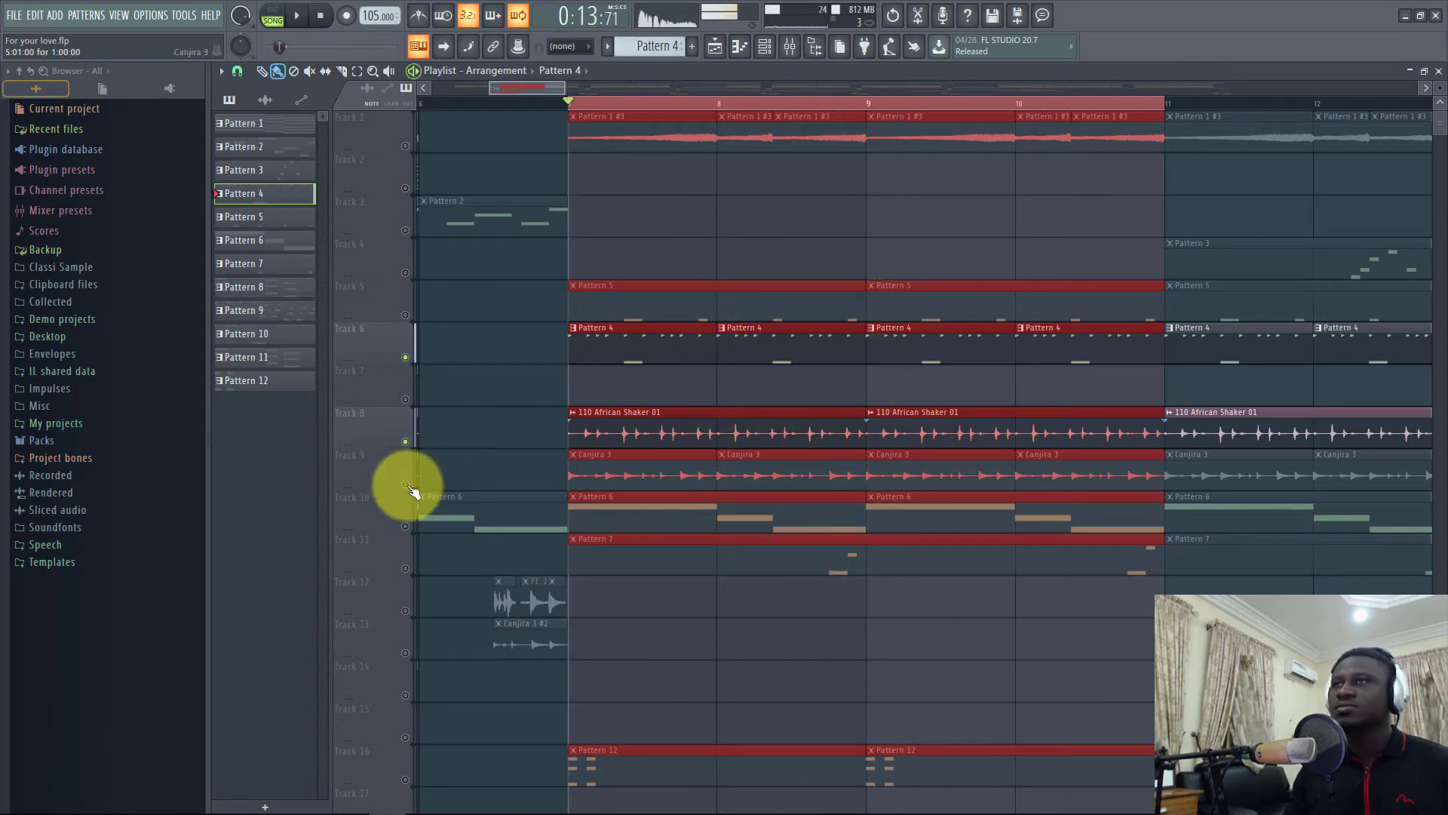
Unmute the Canjira 3 track and audition it together with Pattern 4 and the African shaker
left_click(405, 484)
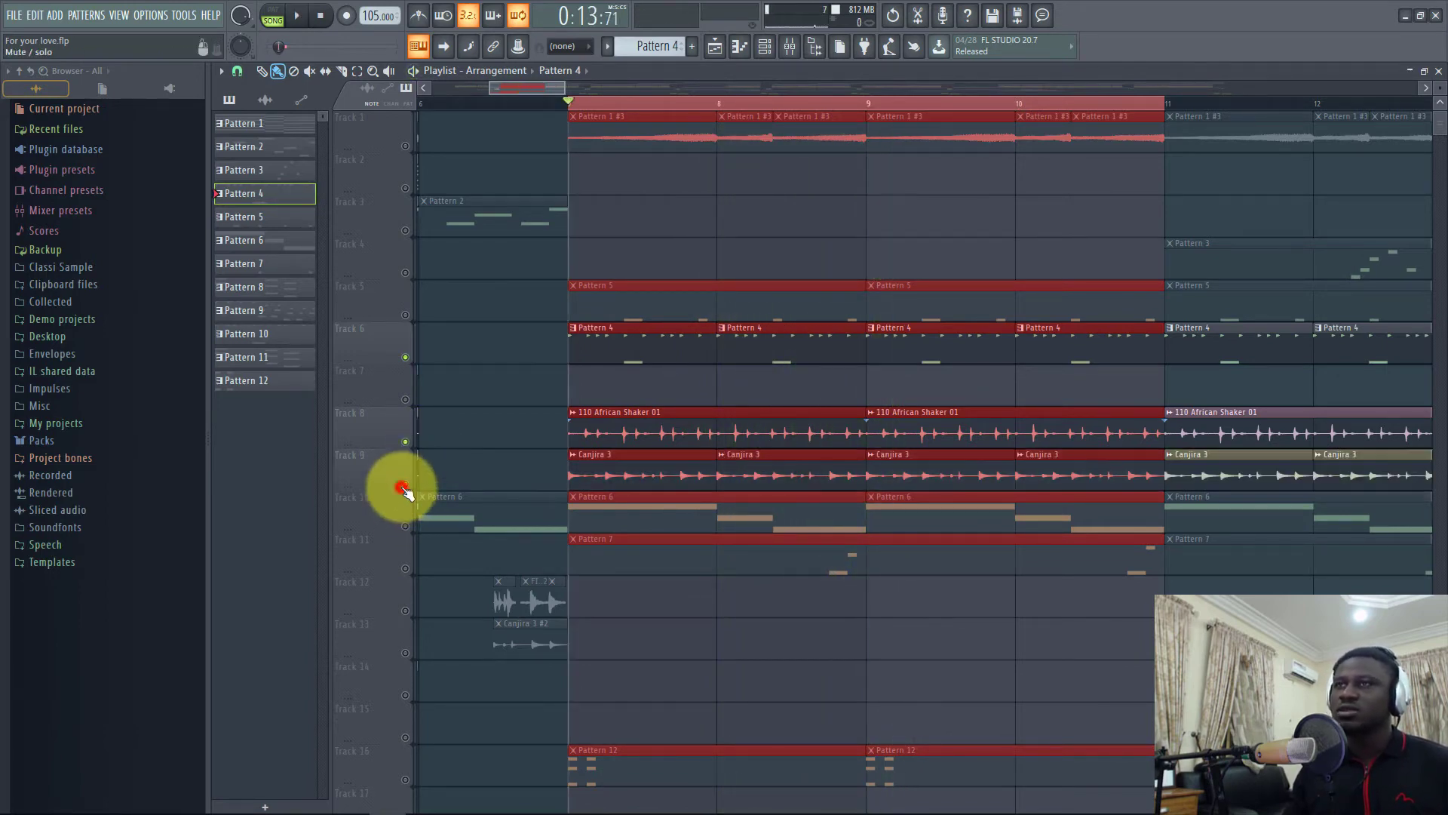
key("space")
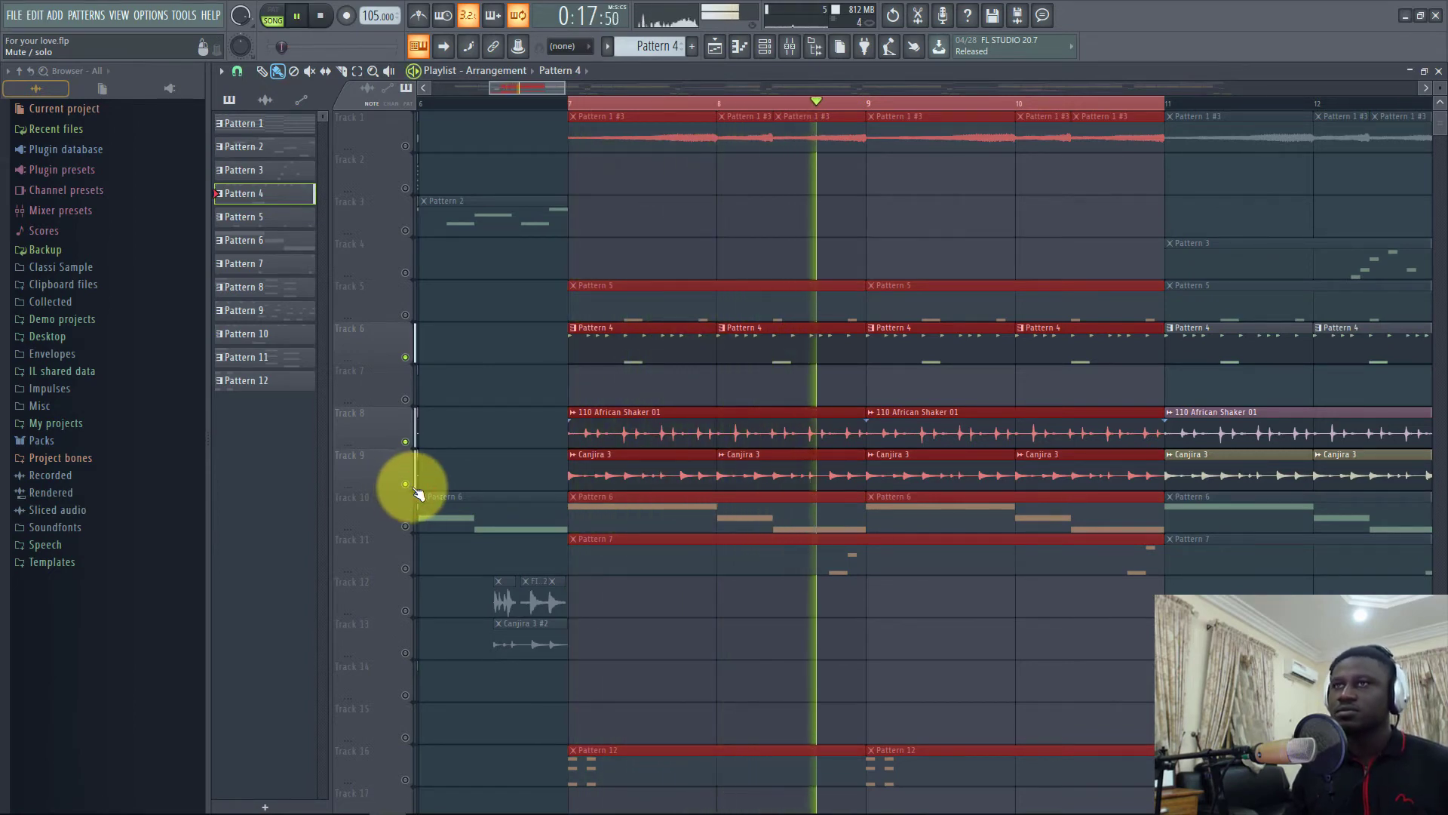
key("space")
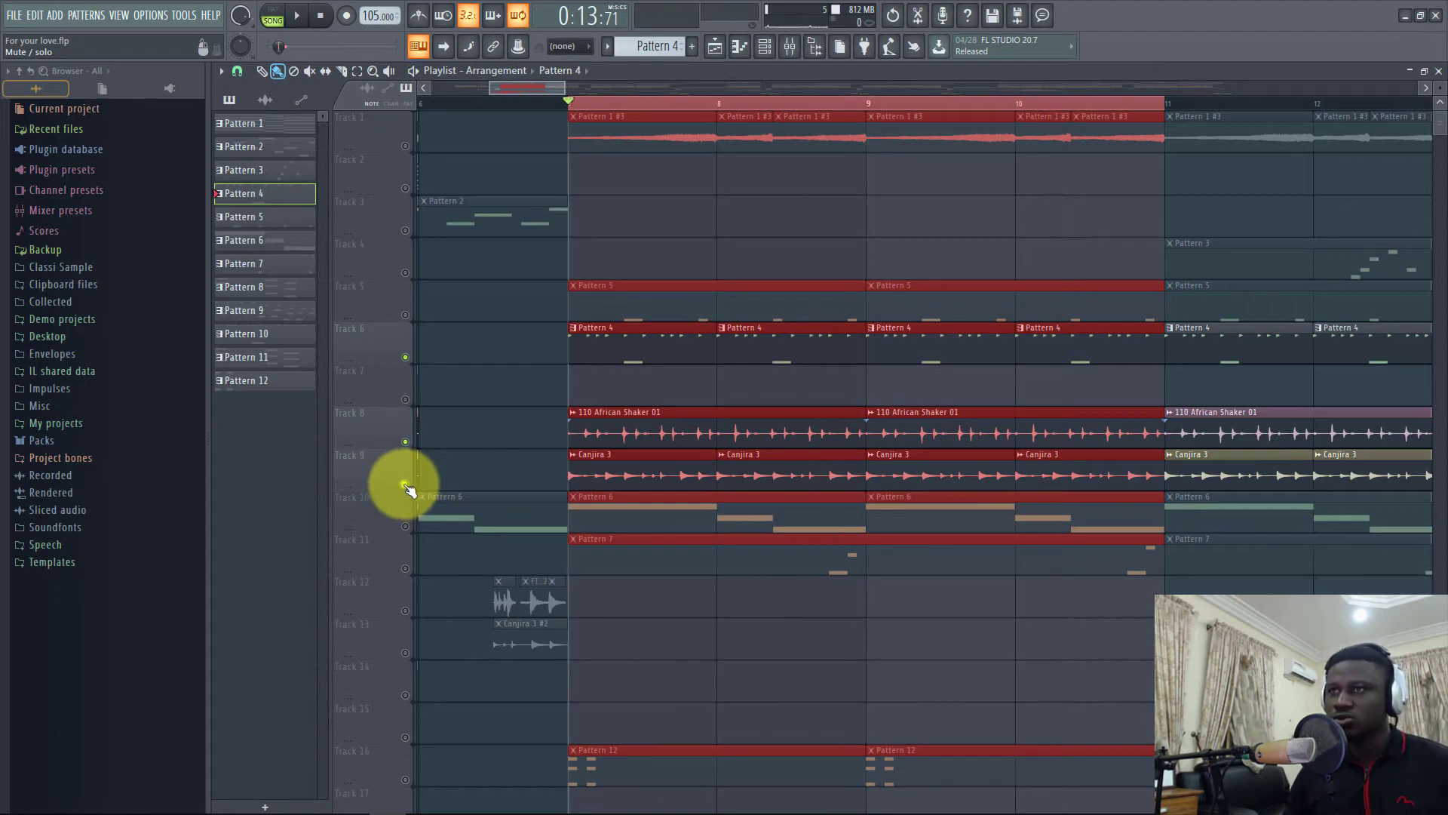
Solo and audition Track 10 with Pattern 6, followed by Track 11 with Pattern 7, from bar 7
right_click(405, 484)
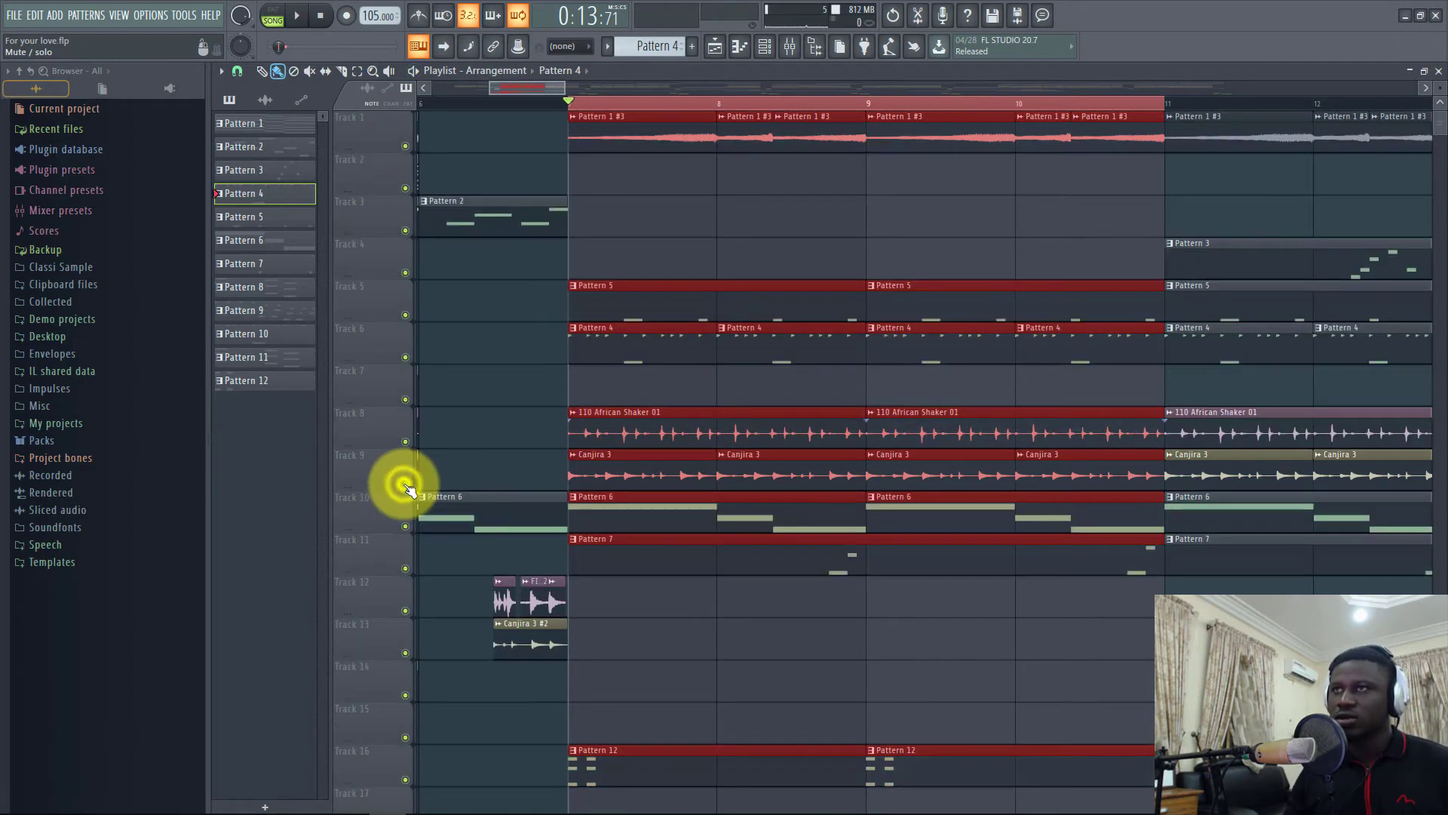
right_click(405, 525)
key("space")
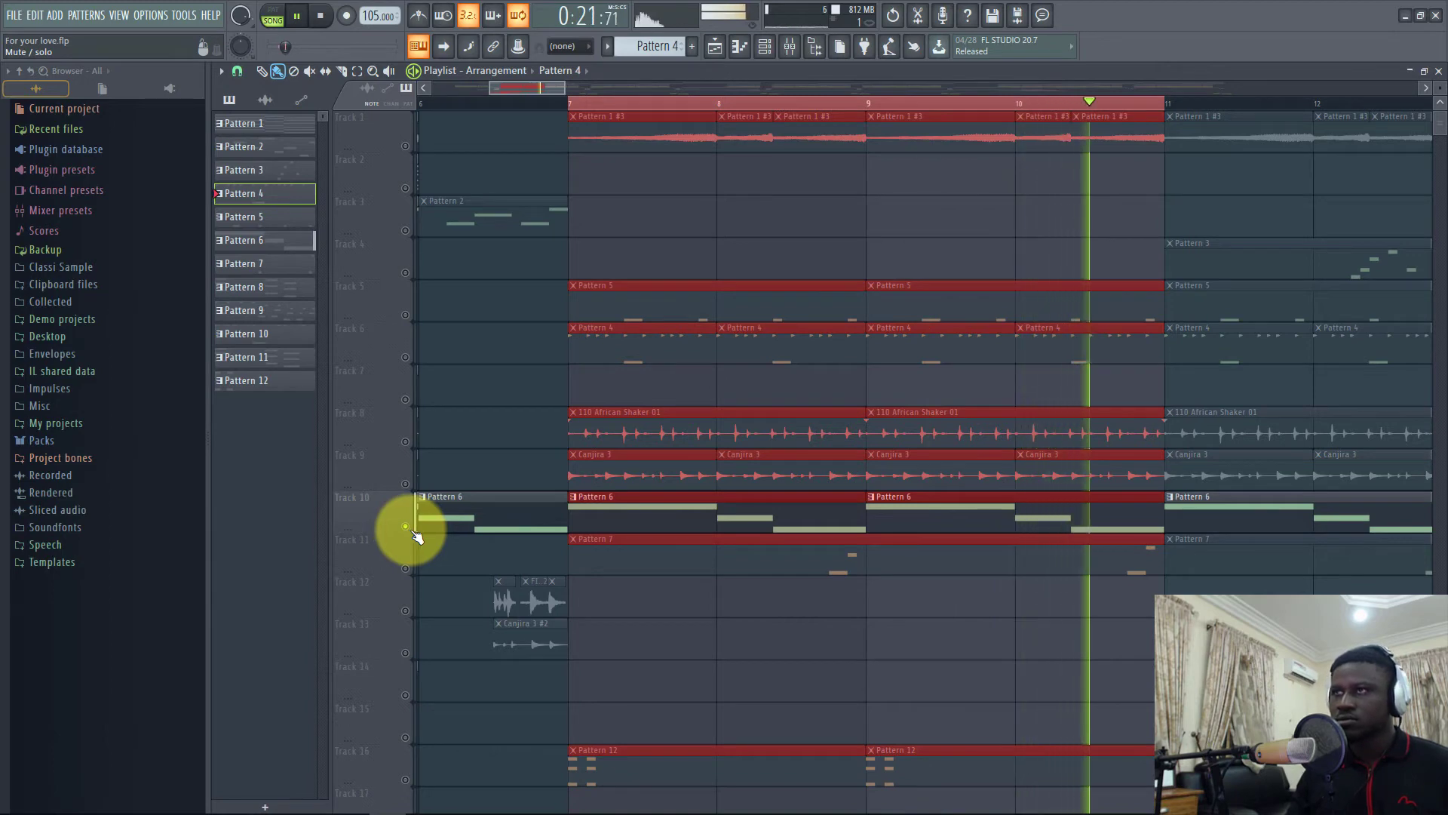
key("space")
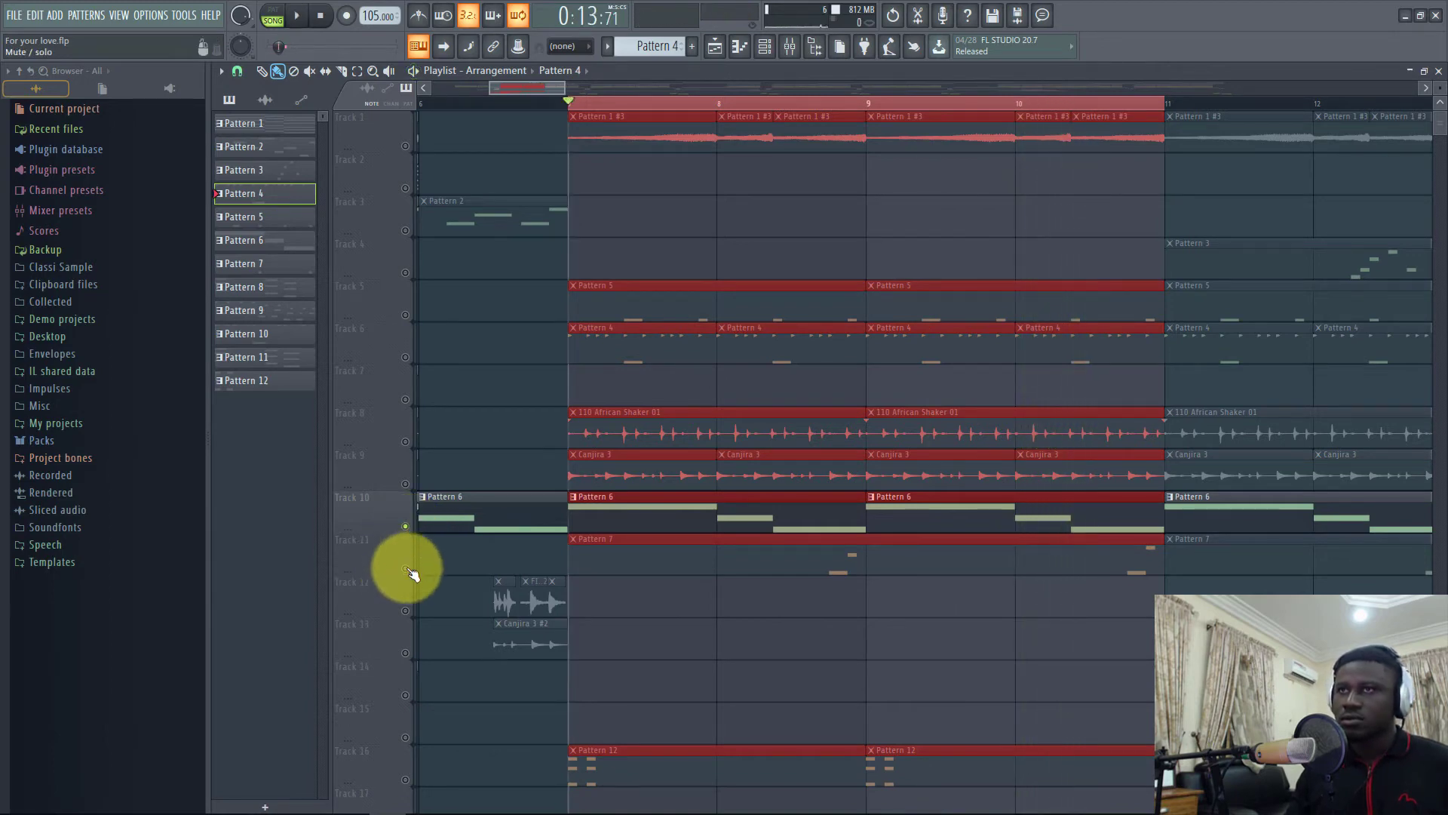
left_click(410, 570)
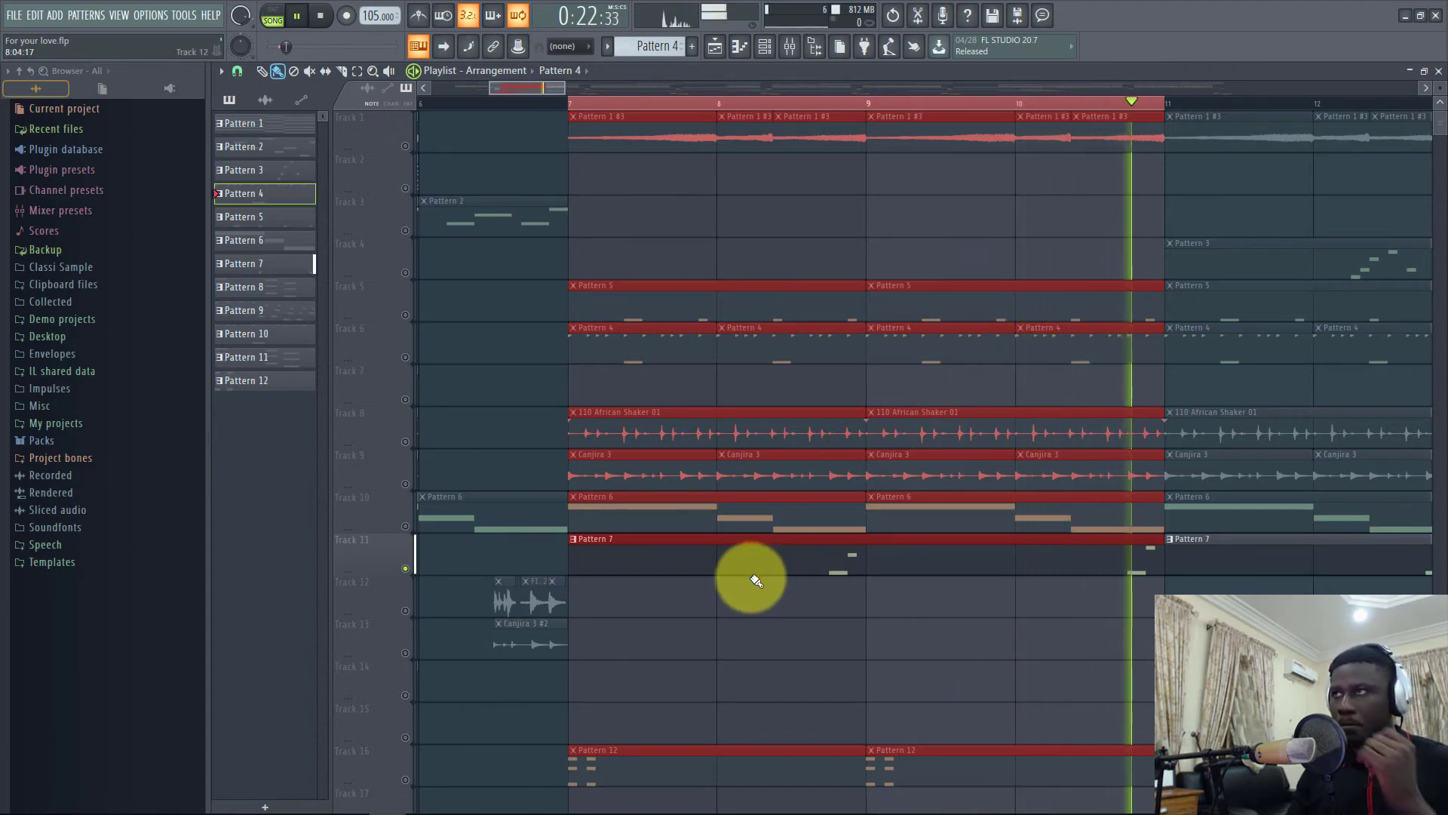
key("space")
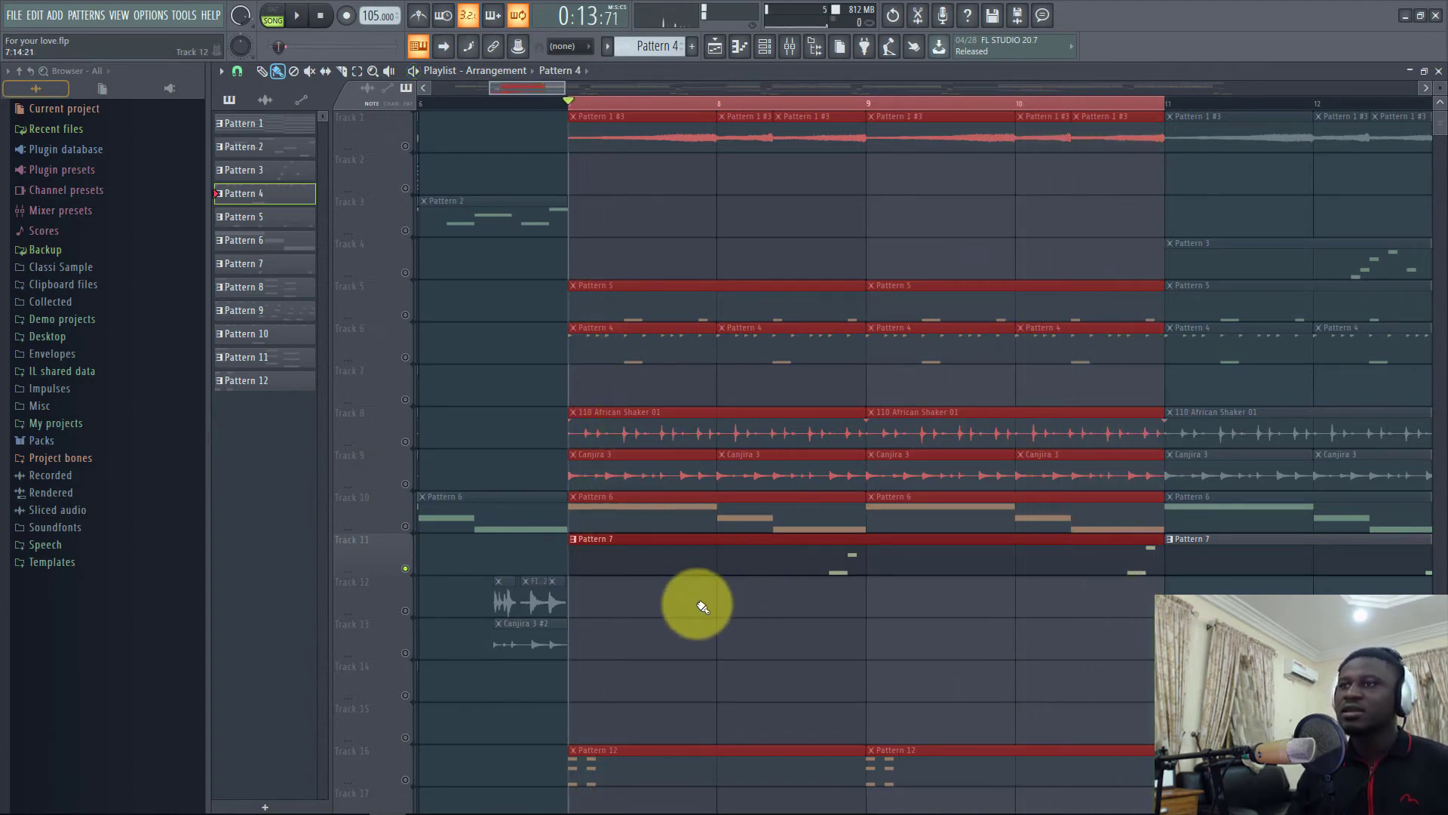
Solo Track 16 and open its Pattern 12 clip in the piano roll
scroll(702, 607, "down", 3)
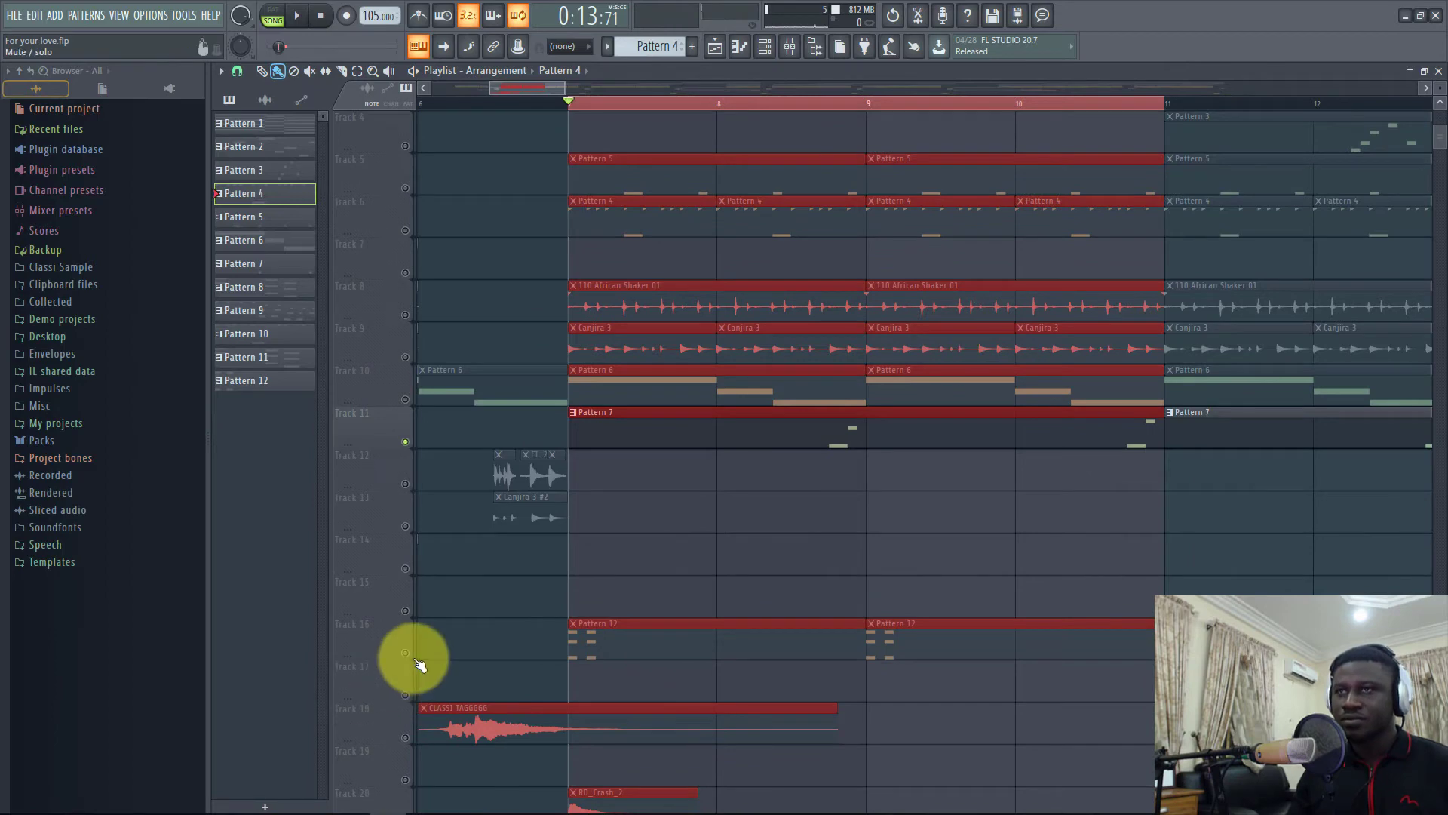
left_click(407, 654)
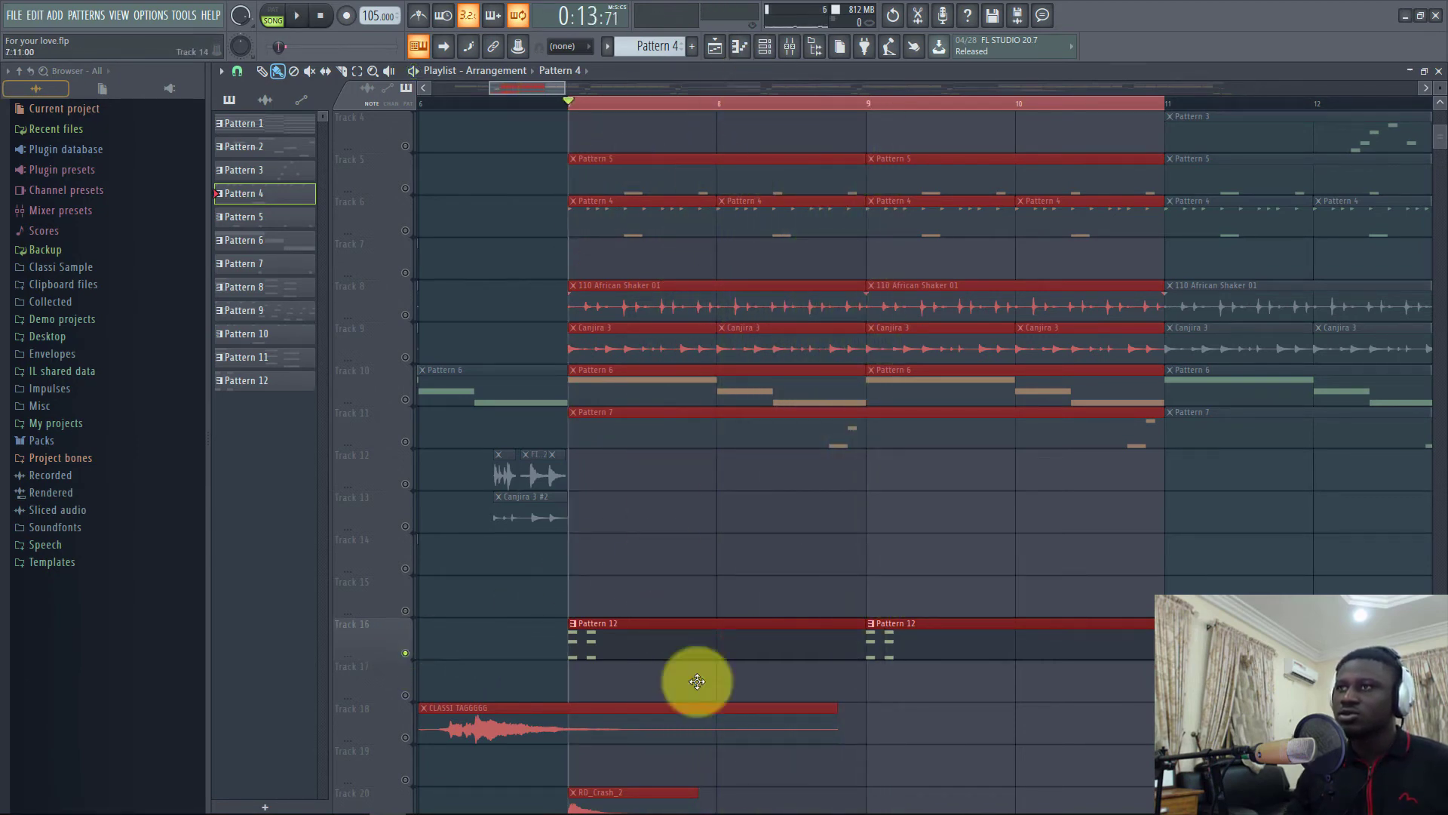
double_click(712, 654)
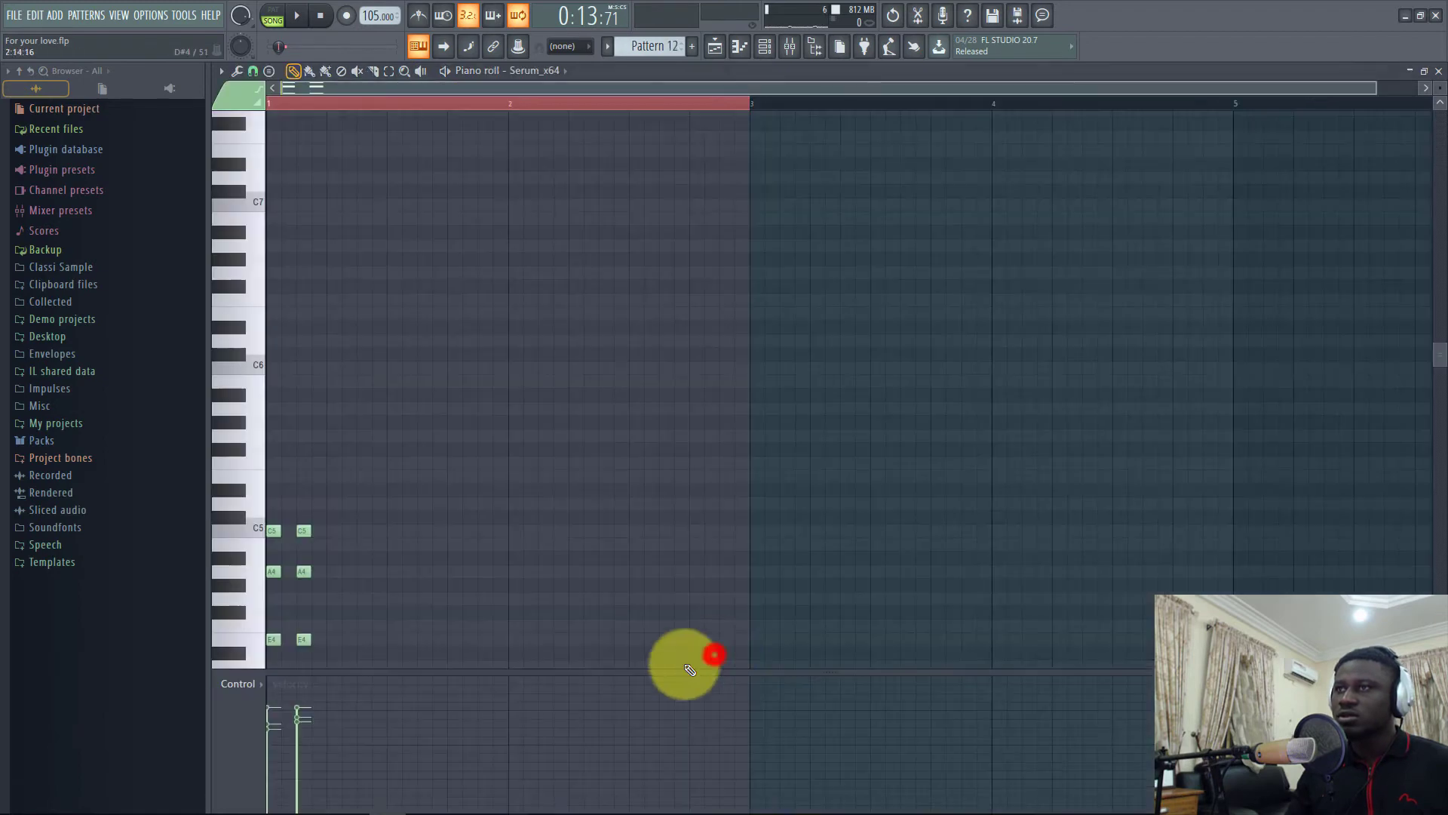
Open the Serum_x64 instrument behind Pattern 12, move its window clear of the notes, and play the pattern
left_click(765, 53)
left_click(960, 221)
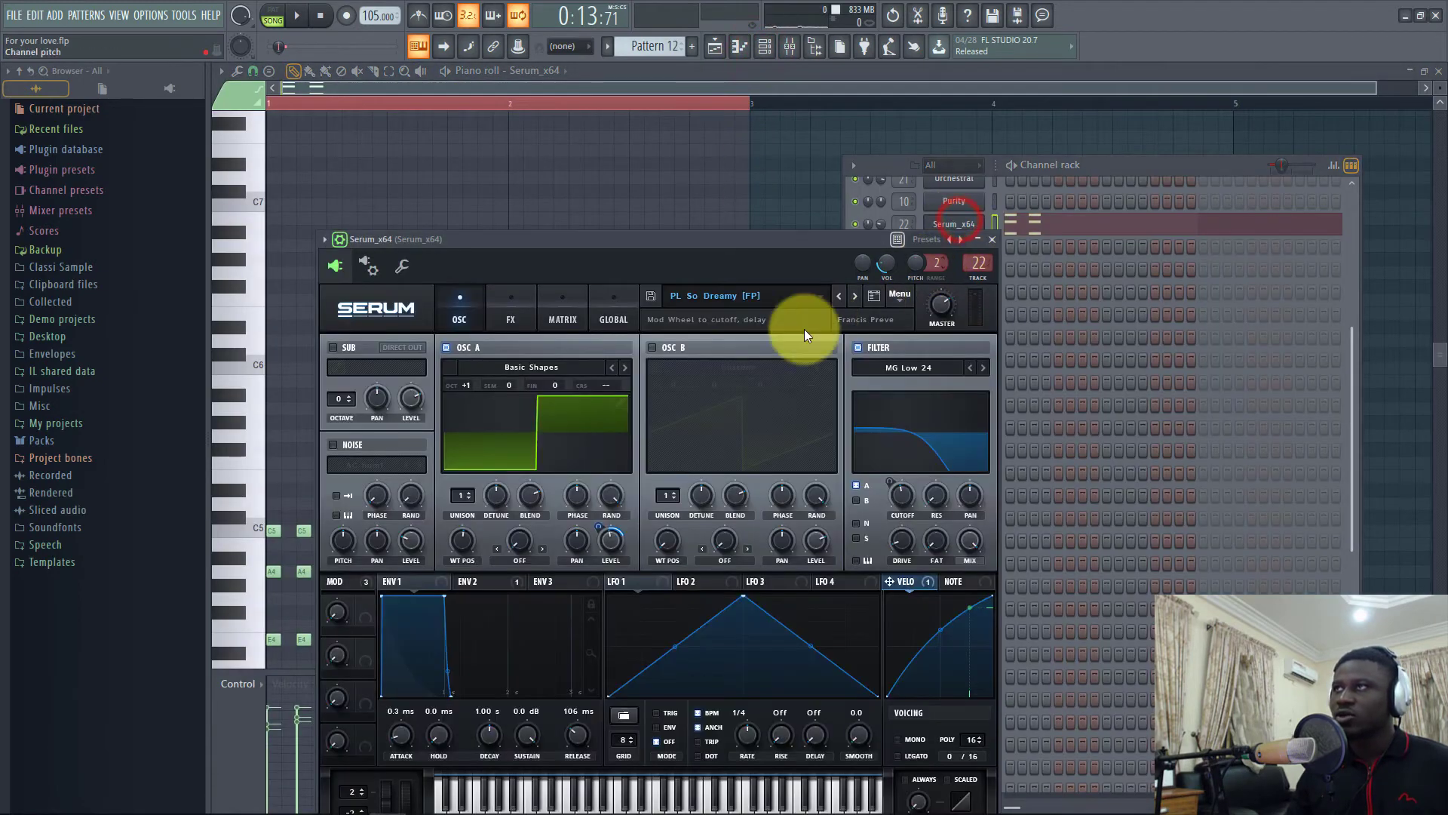
left_click_drag(646, 241, 786, 190)
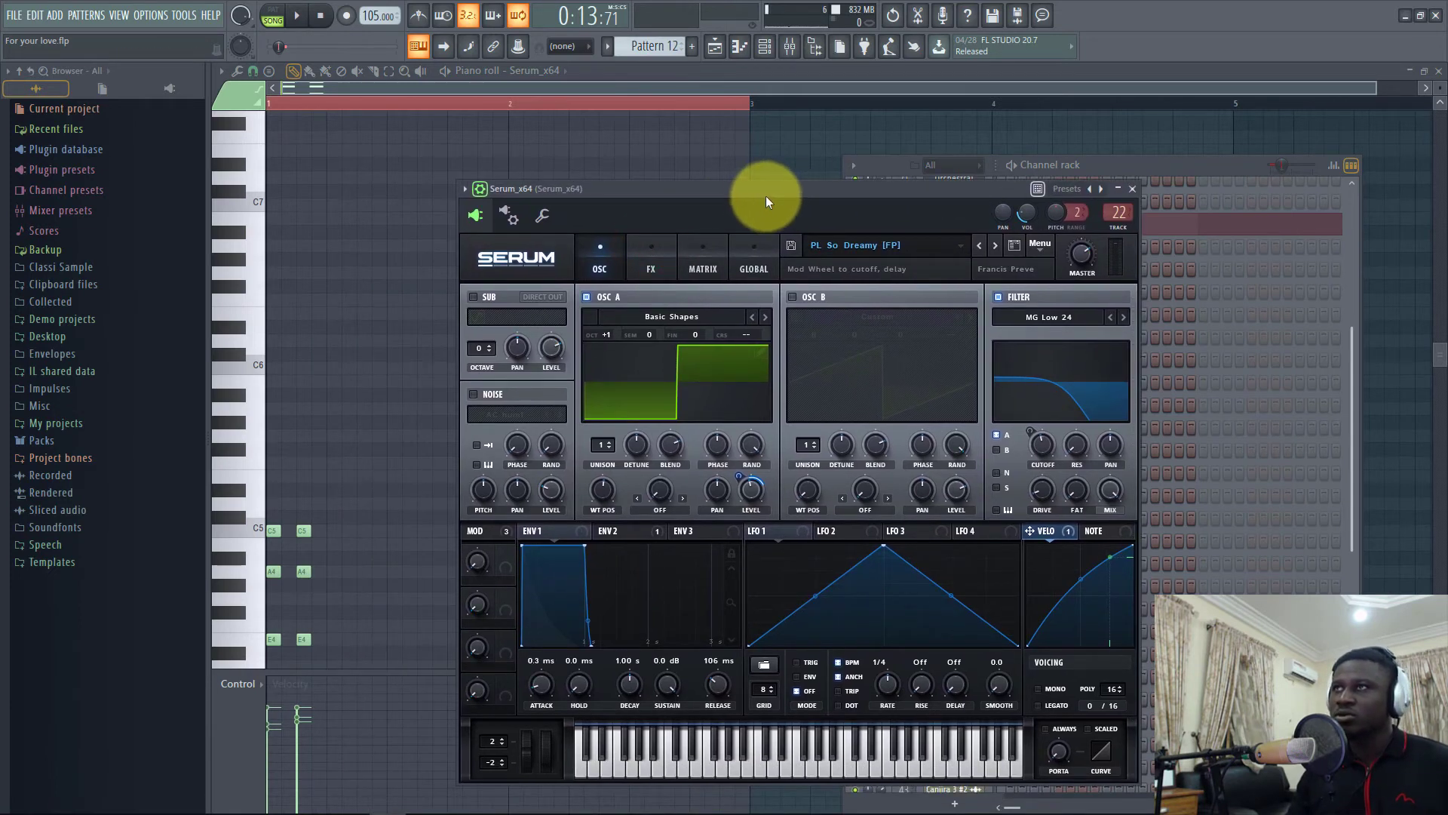
key("space")
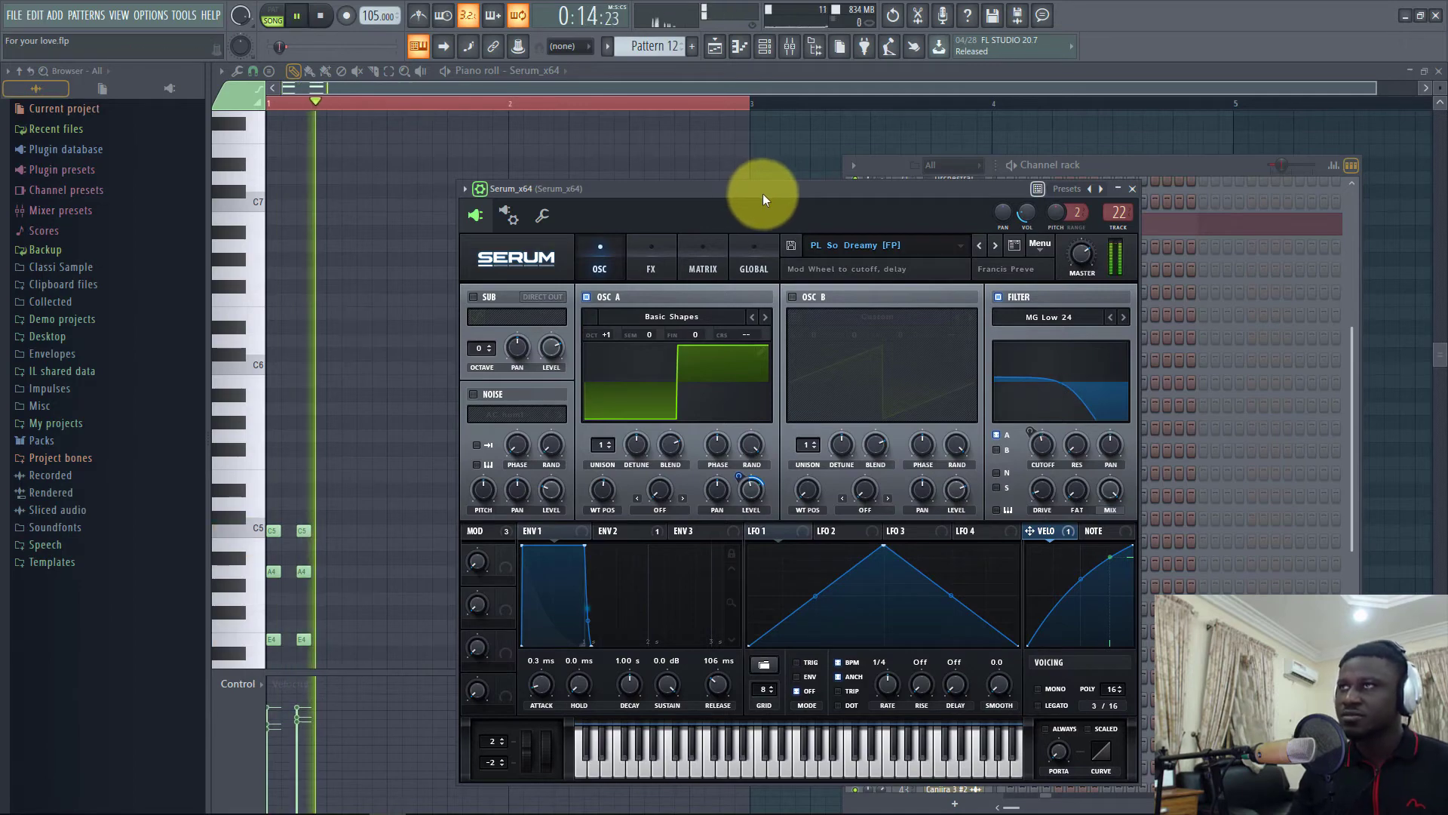
Stop playback, close the Serum piano roll, and open Pattern 7's notes with its Purity instrument window
key("space")
left_click(1438, 71)
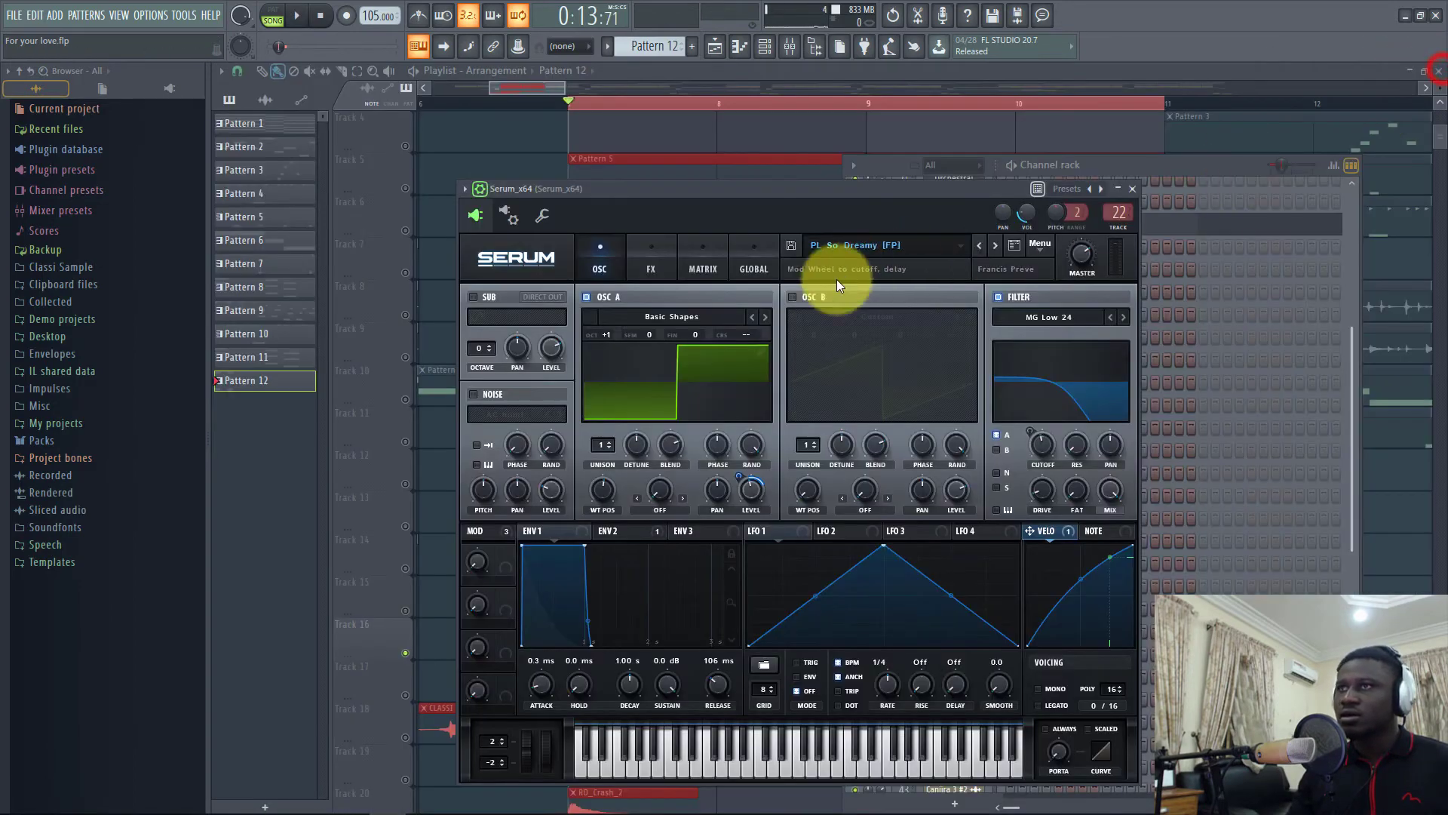
left_click(554, 92)
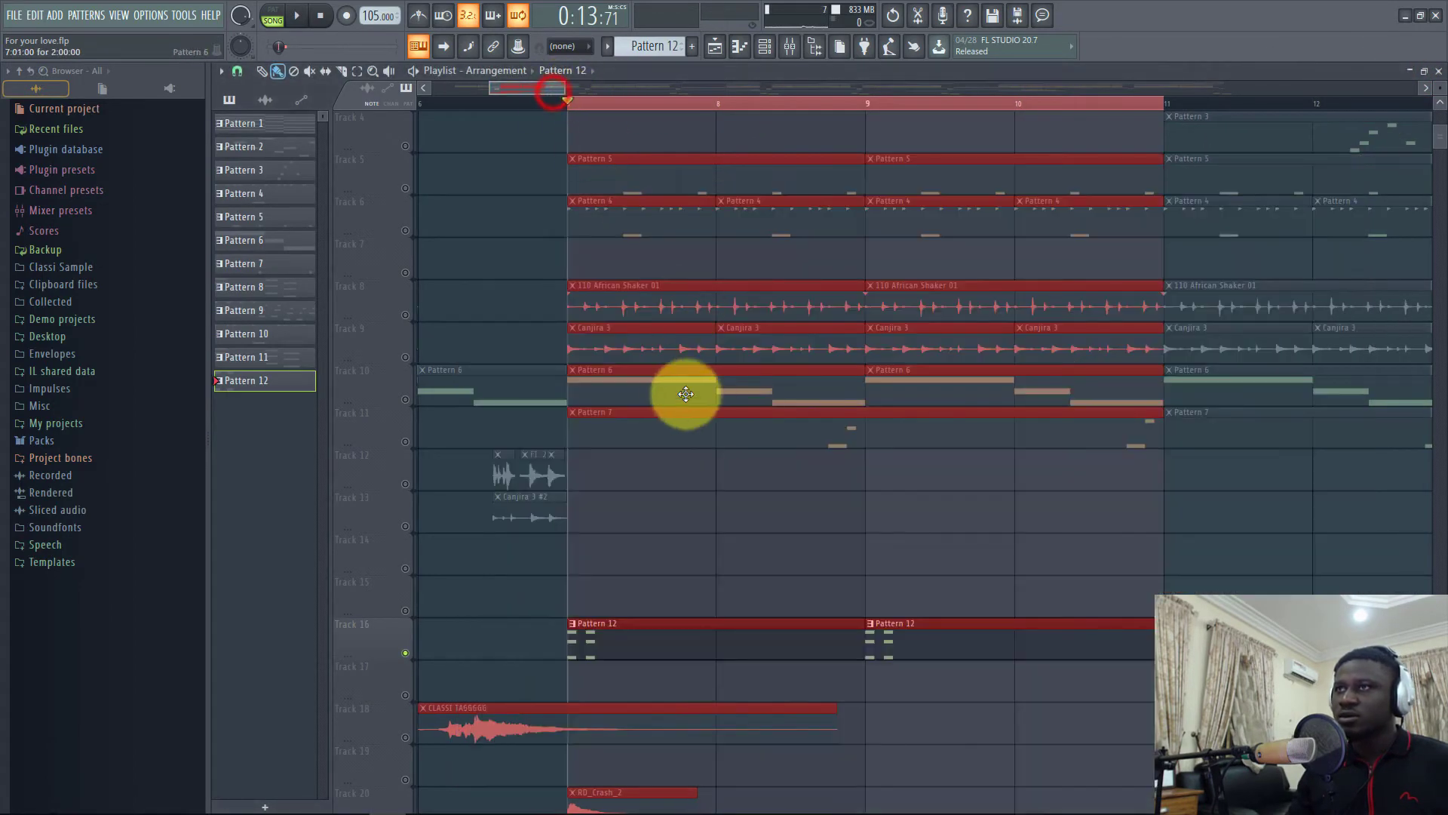
double_click(649, 441)
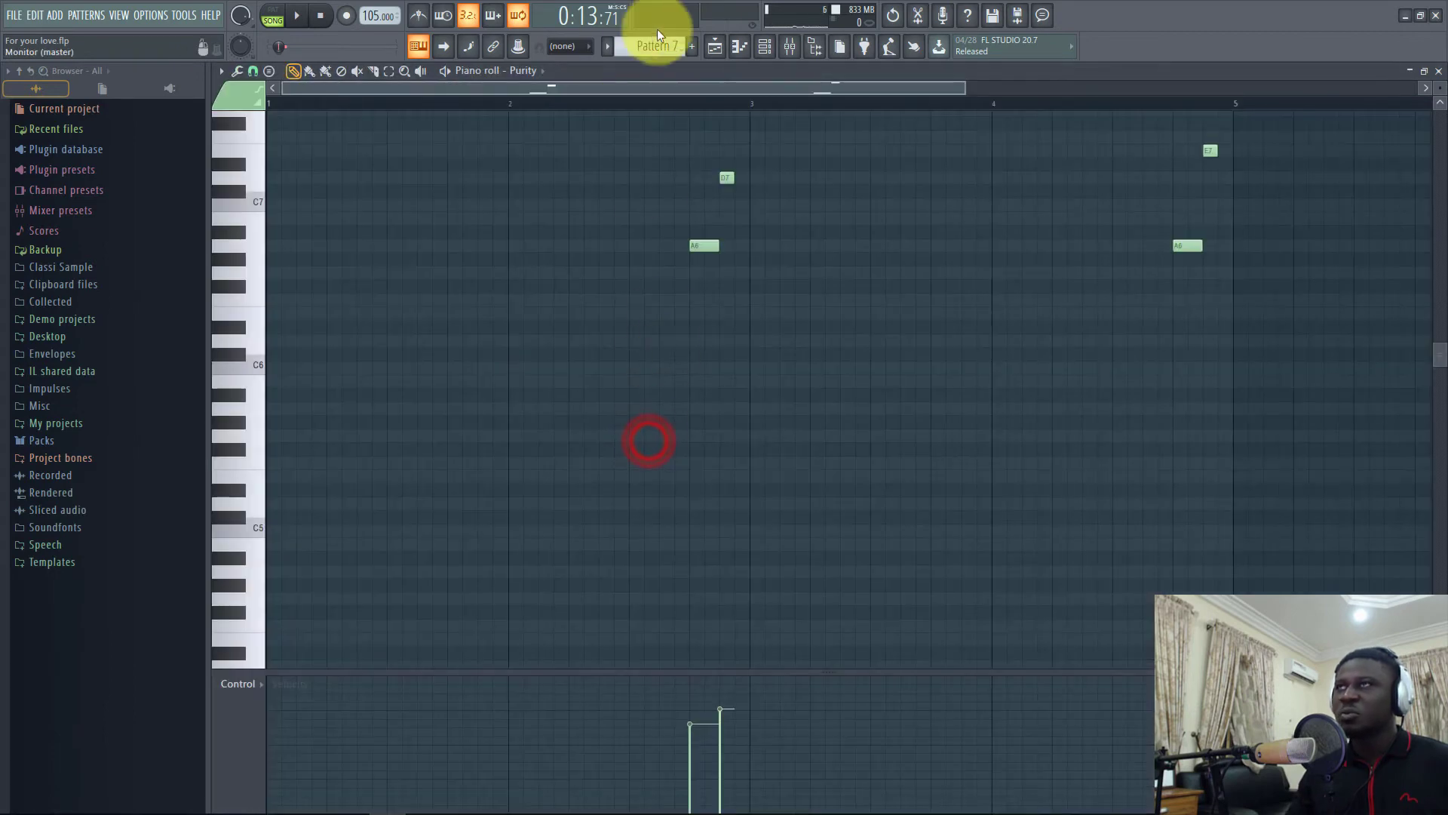
left_click(773, 44)
left_click(953, 201)
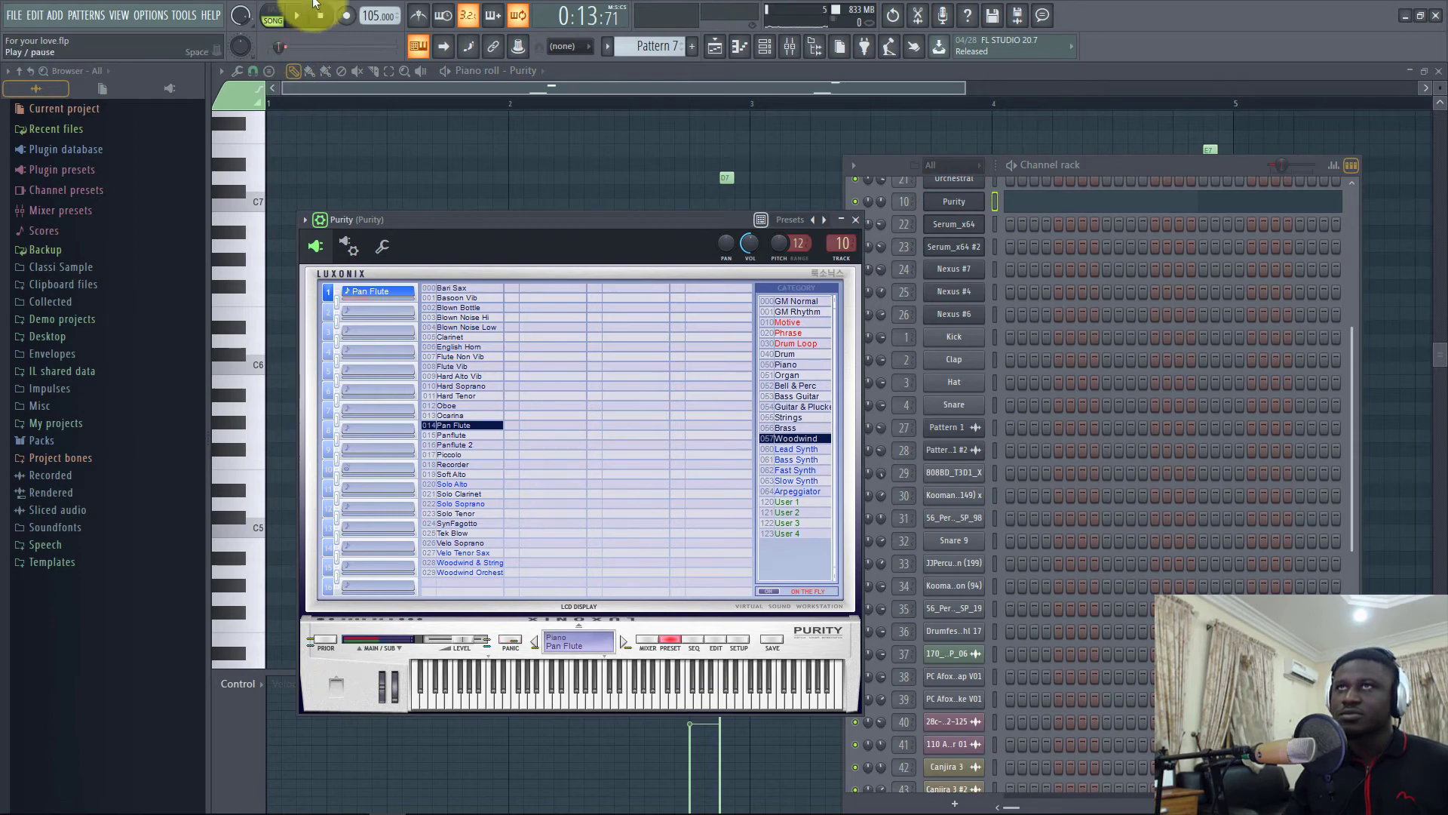
Audition Pattern 7 on its own in pattern mode, stop it, and return to the playlist
left_click(279, 14)
key("space")
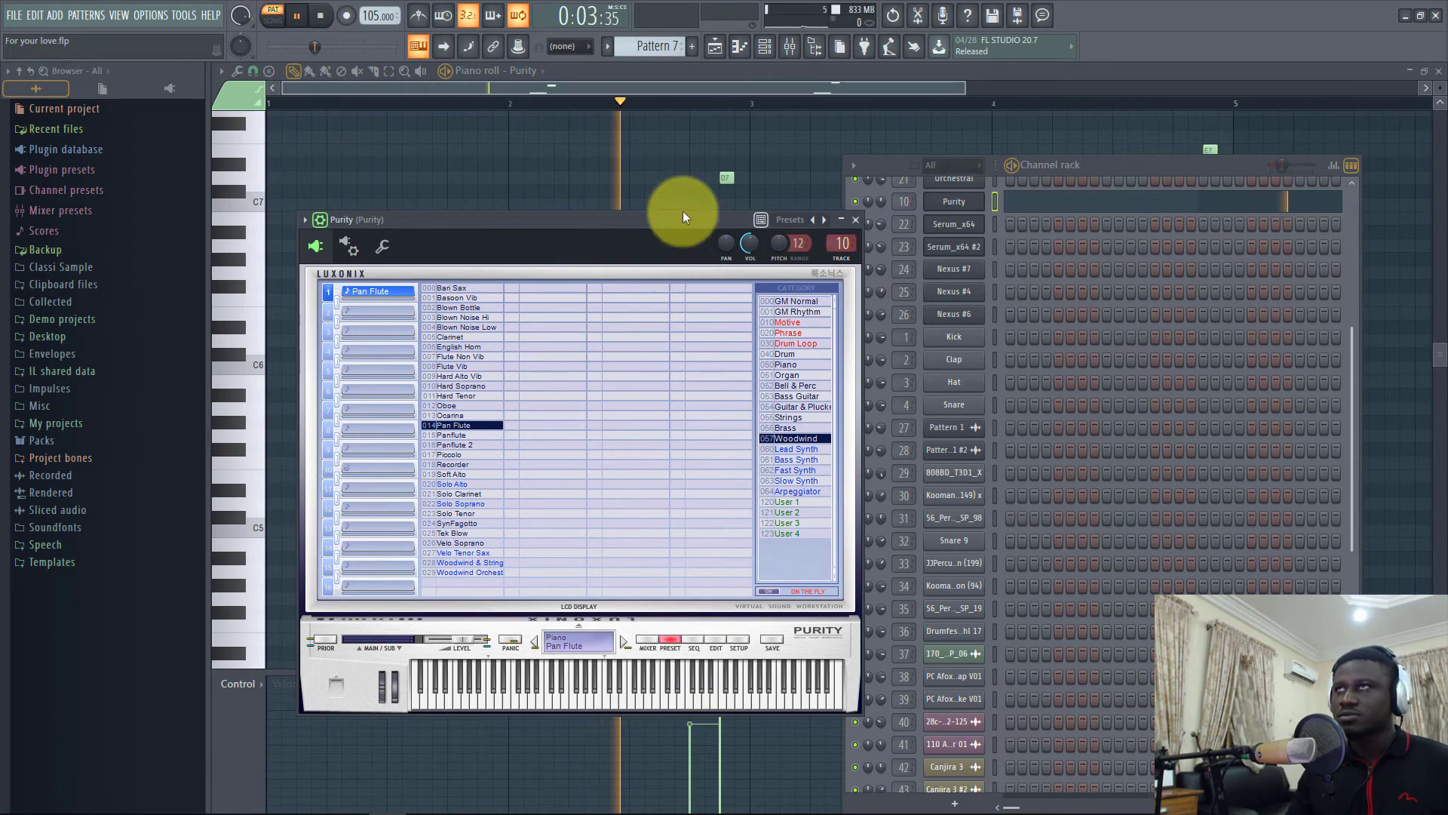
left_click(714, 49)
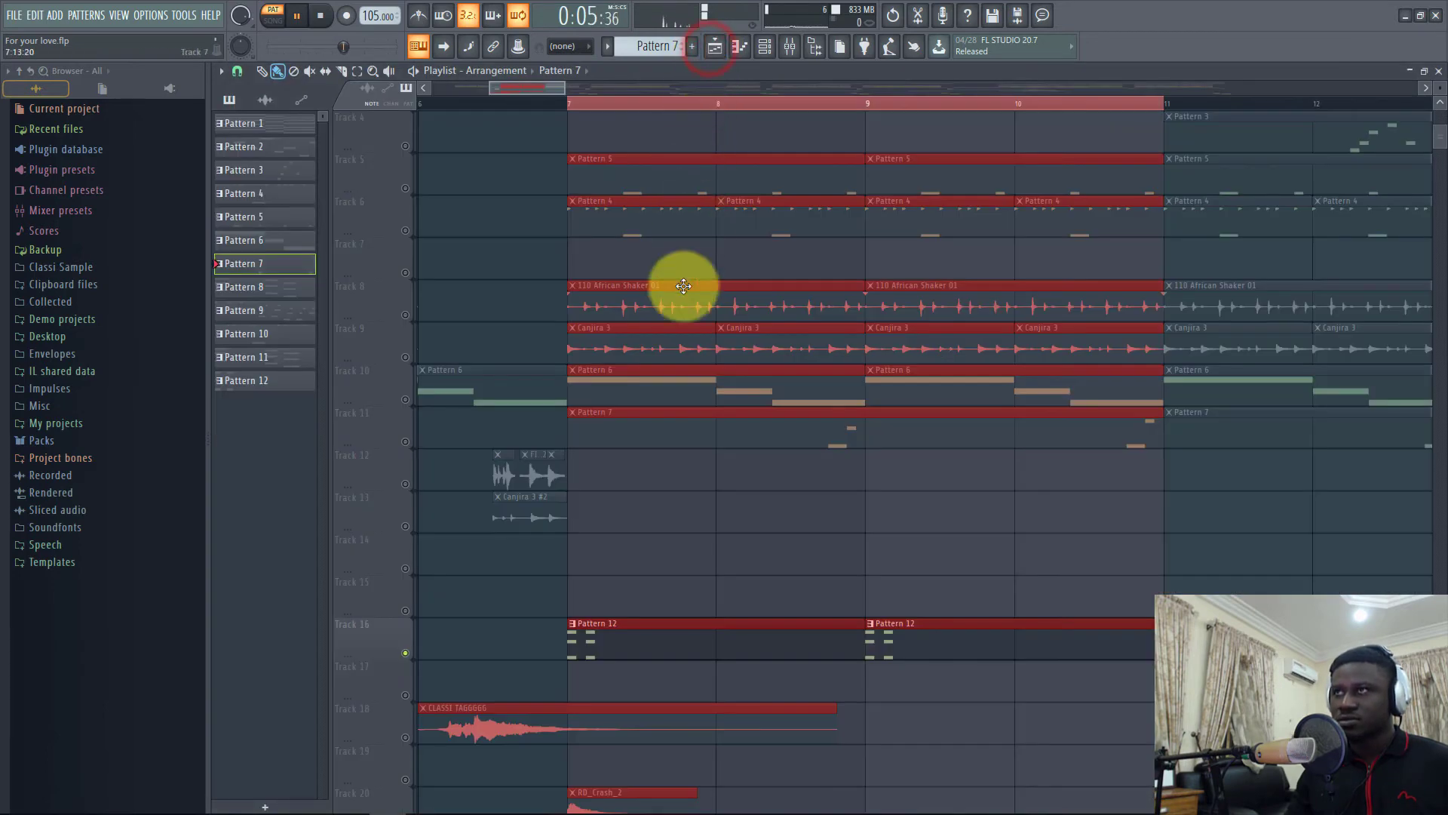
key("space")
Clear the time selection over bars 7 to 11 and place the song playhead at bar 12
scroll(581, 385, "up", 3)
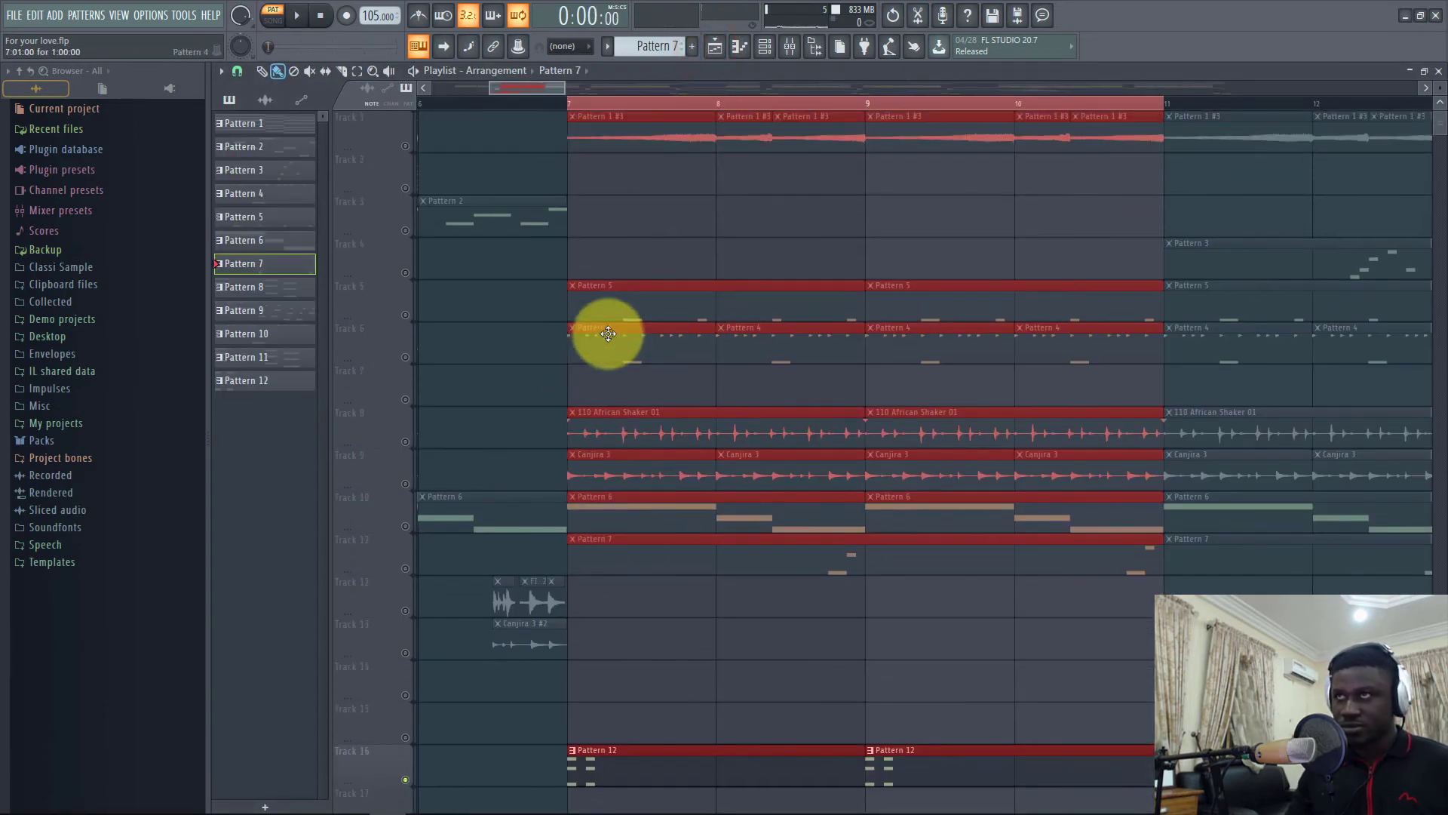
scroll(716, 151, "down", 4, "ctrl")
scroll(737, 387, "down", 5)
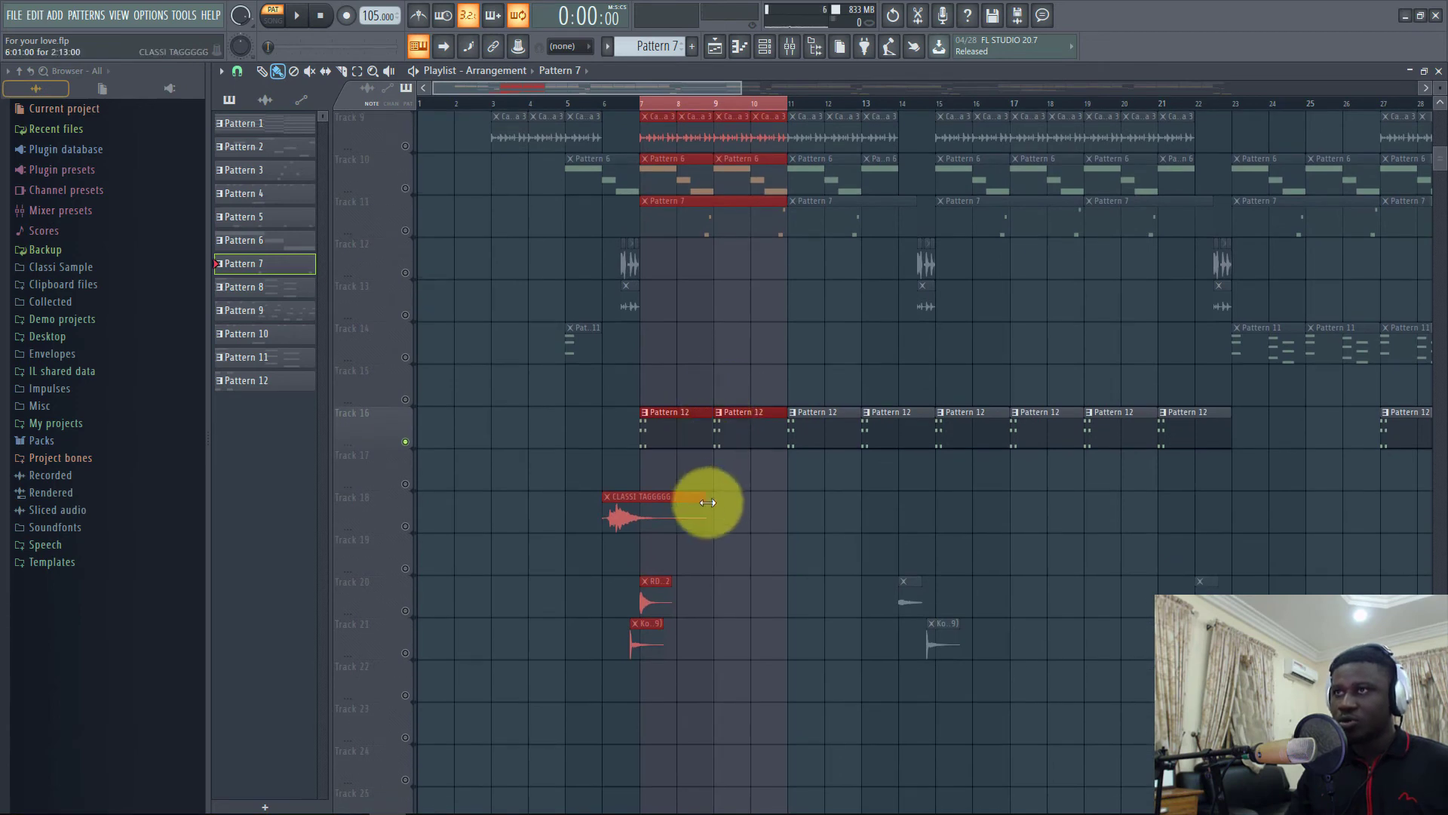
scroll(705, 501, "up", 6)
double_click(730, 109)
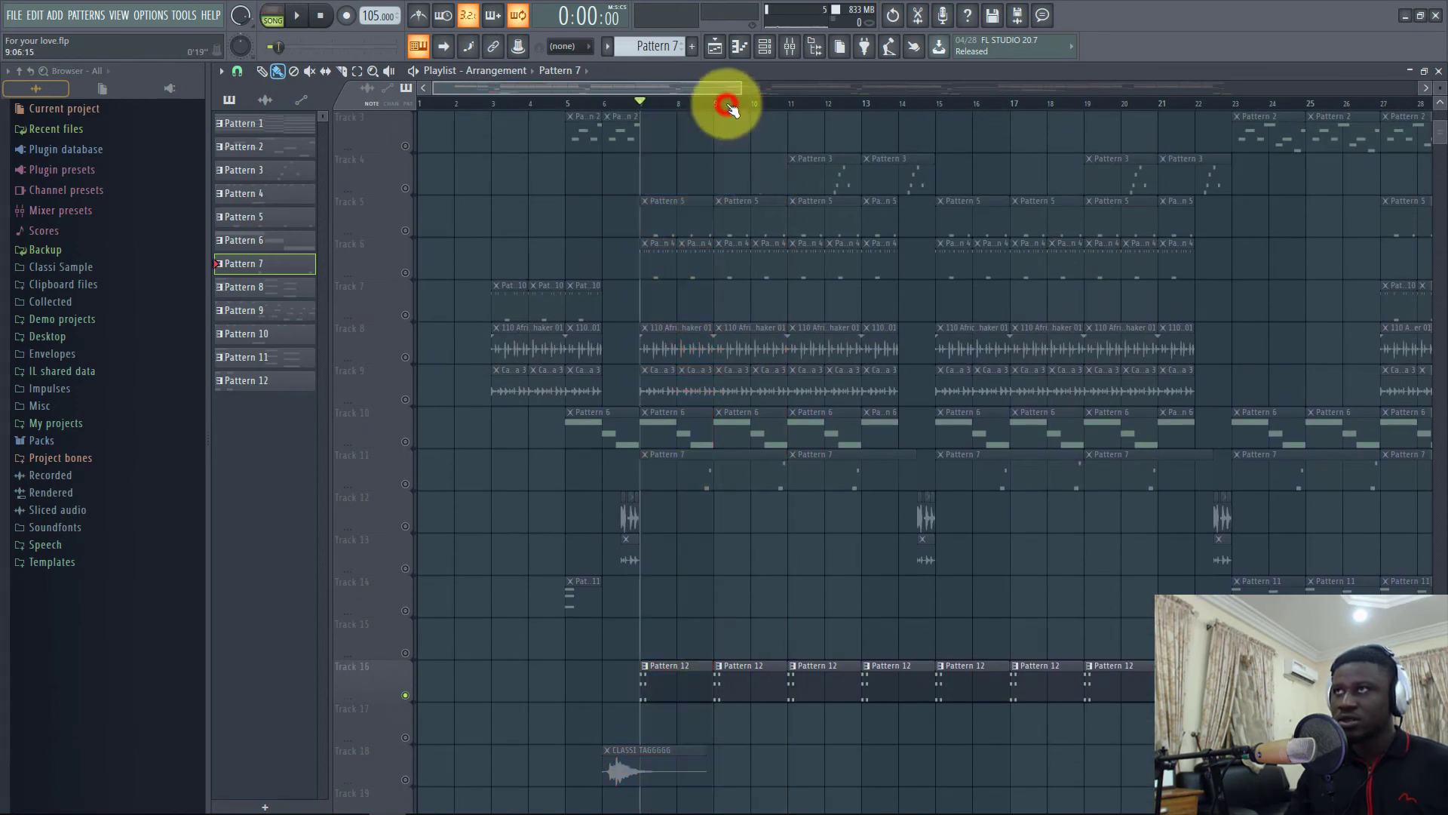
scroll(730, 109, "down", 3)
scroll(731, 109, "up", 2)
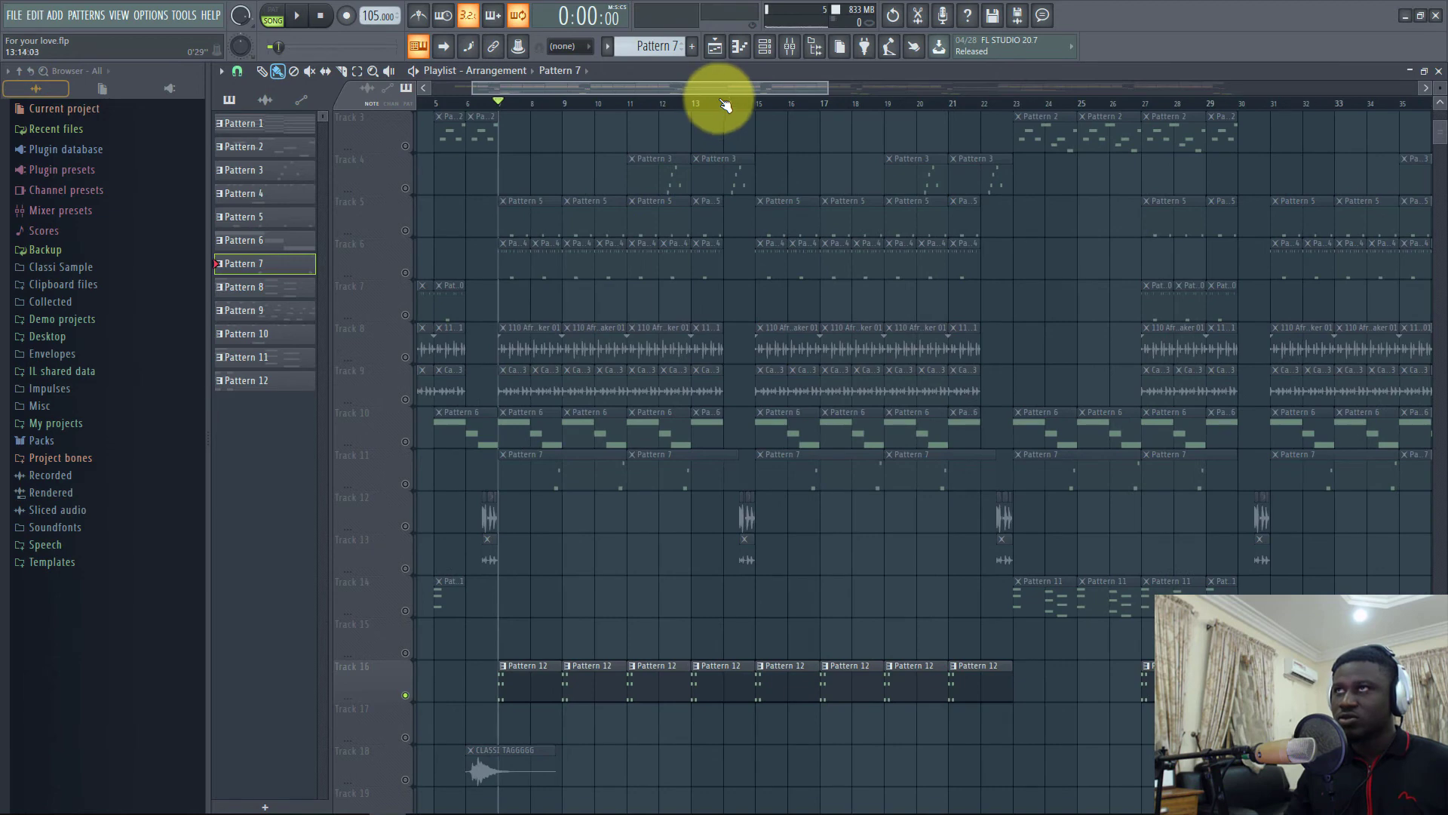
left_click(676, 103)
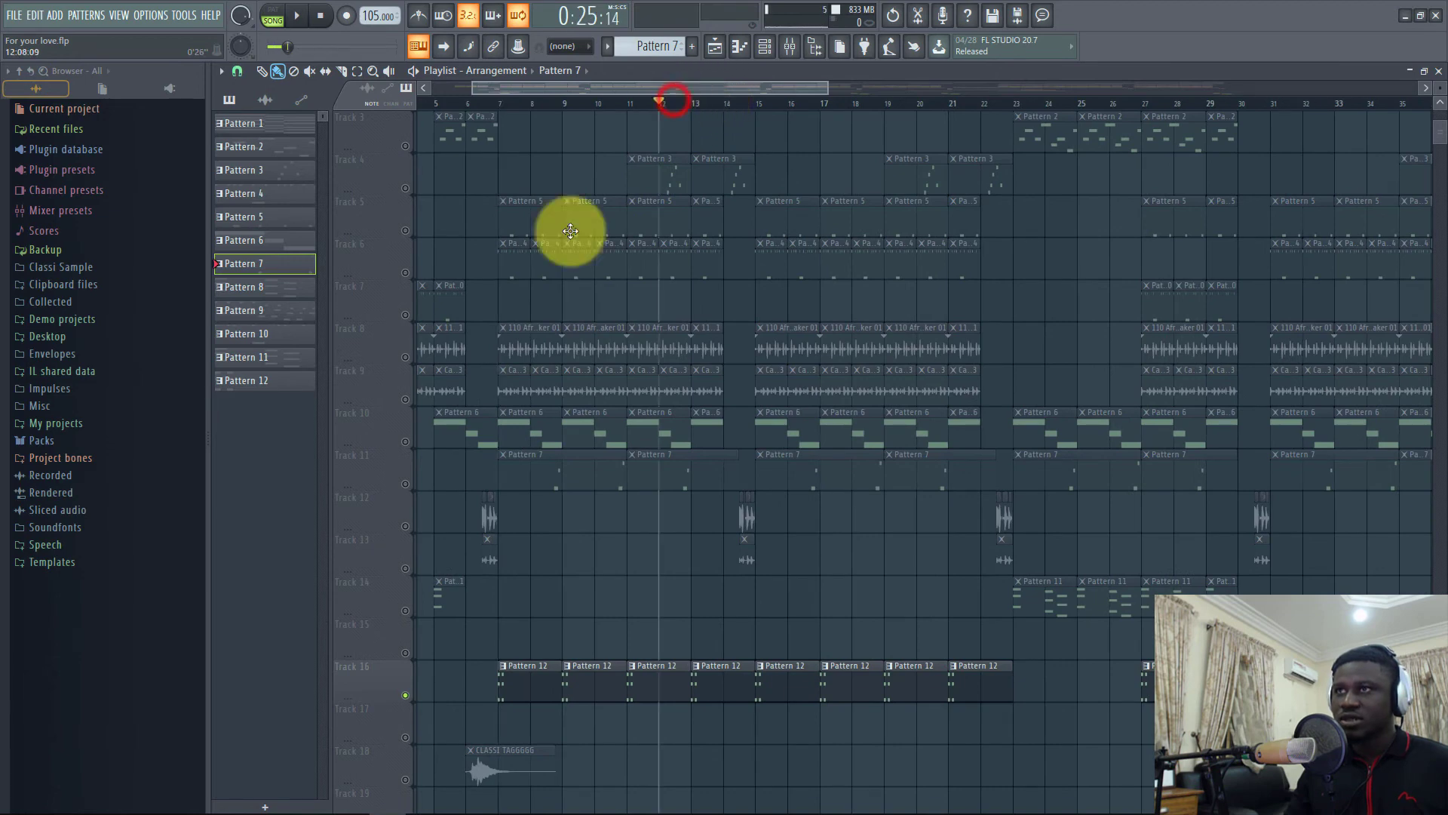
Unsolo Track 16 so all tracks are active, play the arrangement around bars 12 to 14, and select bars 14 to 16
left_click(403, 524)
key("space")
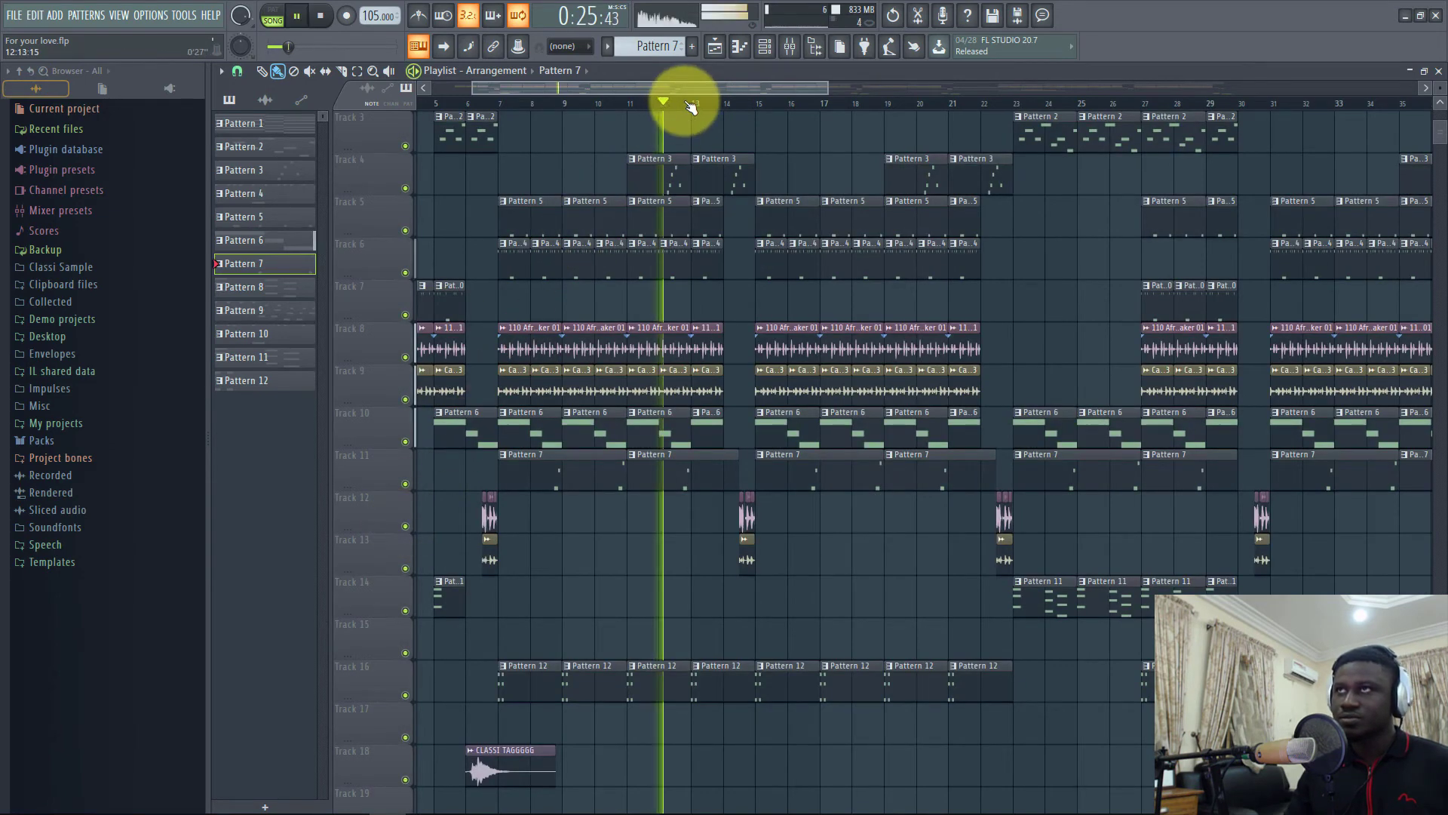
left_click(691, 102)
scroll(695, 104, "up", 5)
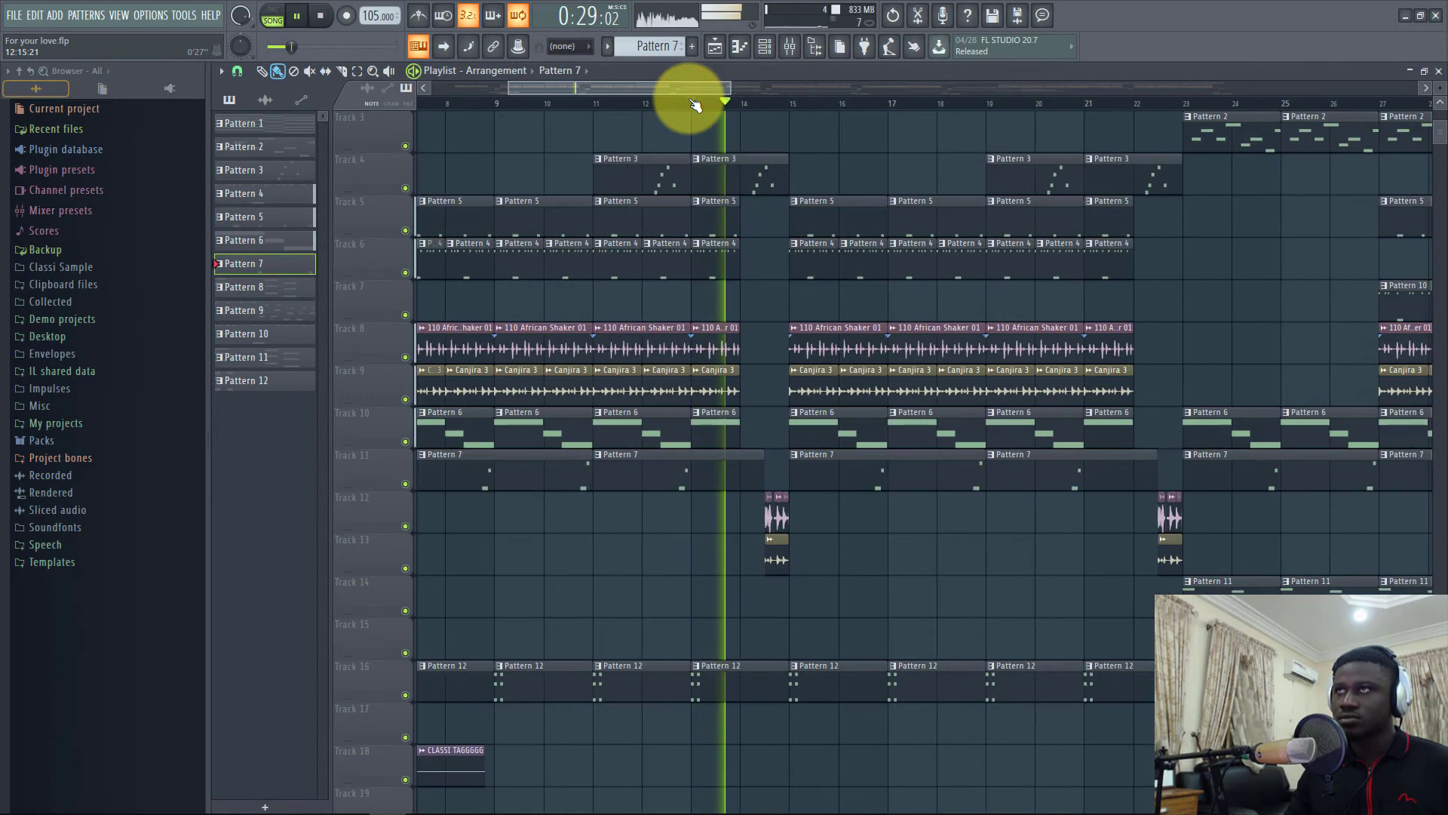
scroll(694, 103, "up", 2)
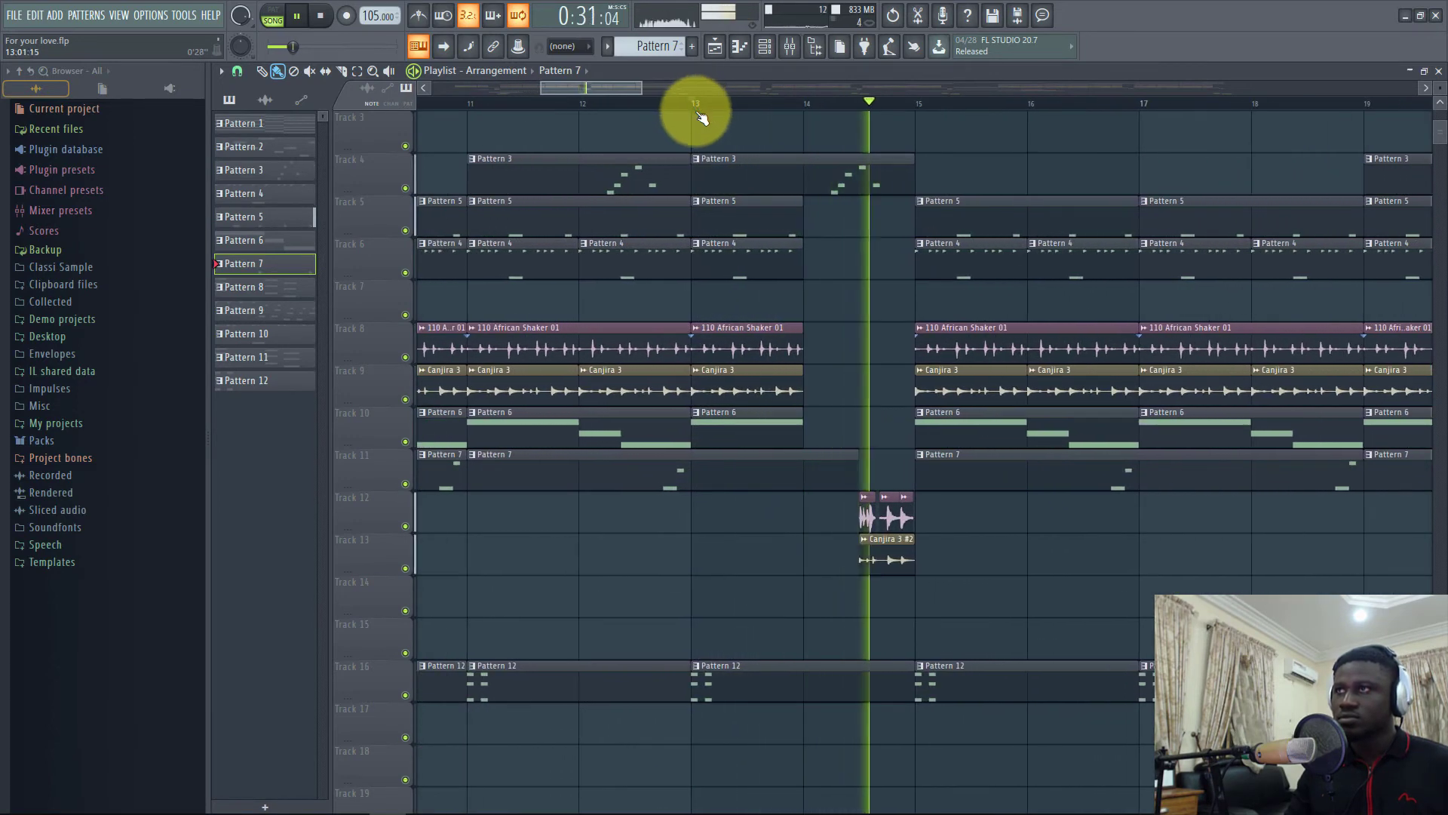
key("space")
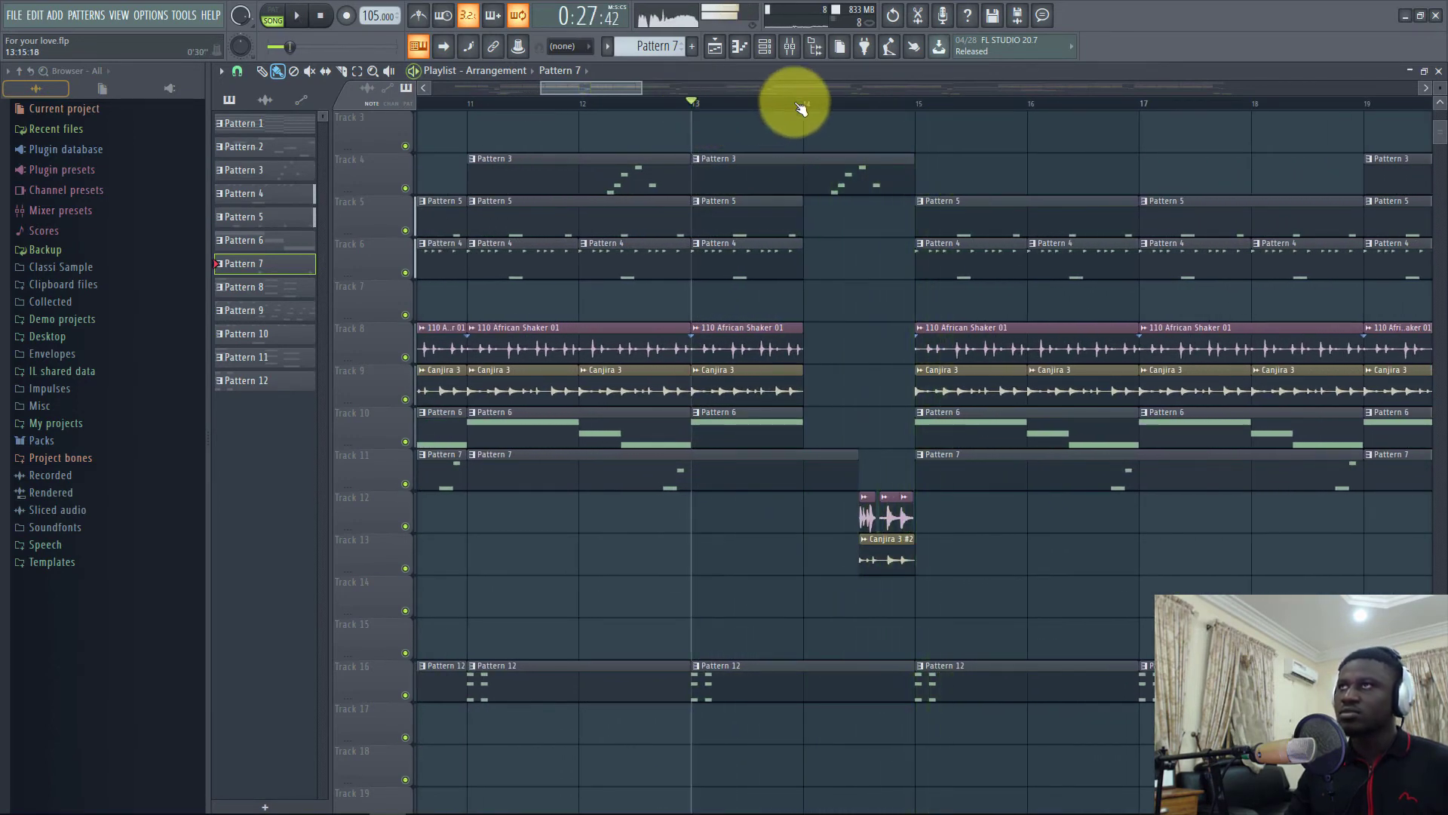
left_click_drag(802, 109, 1027, 113)
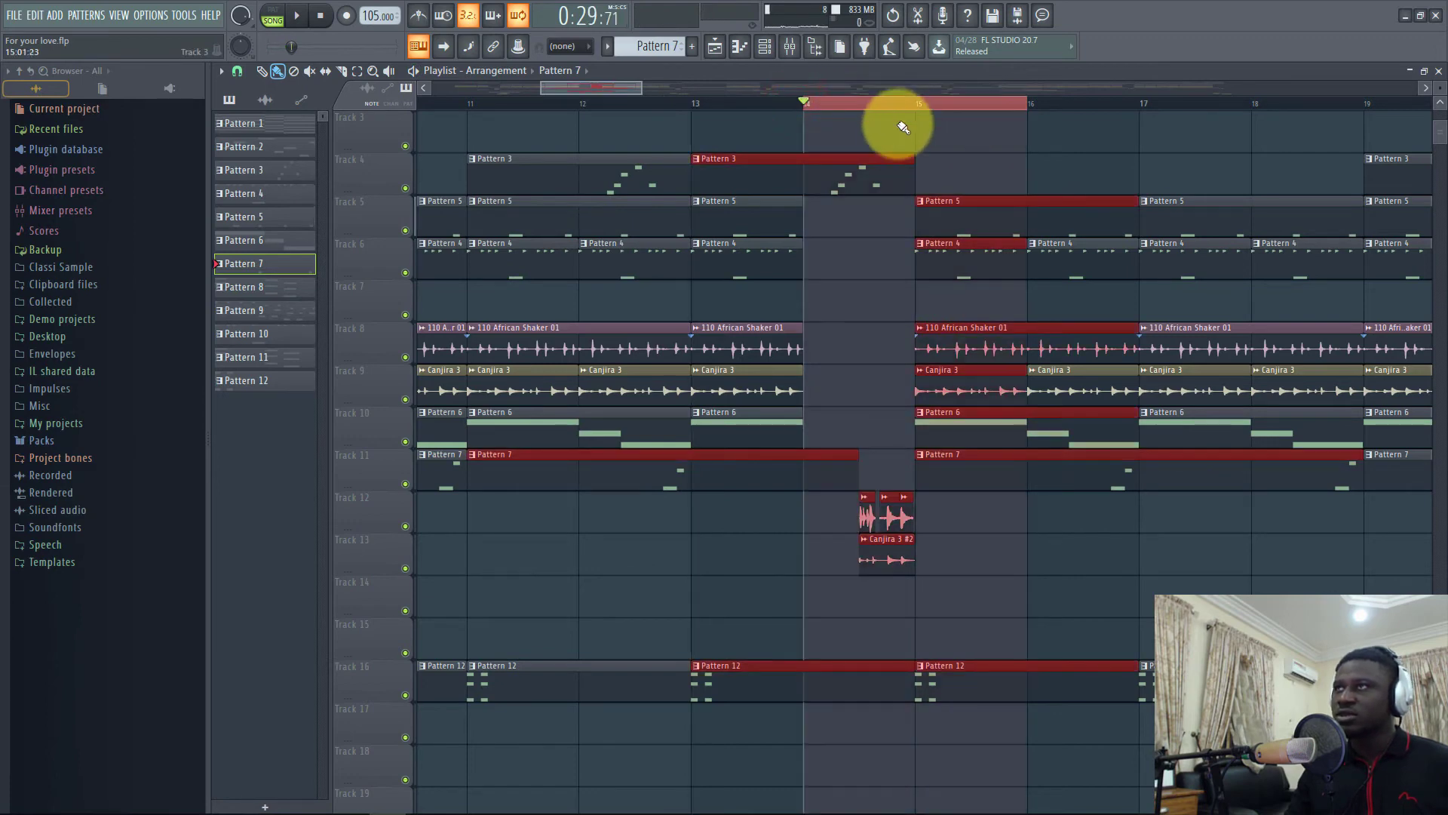
Open Track 4's Pattern 3 clip in the piano roll and show the preset of its Nexus instrument
double_click(723, 171)
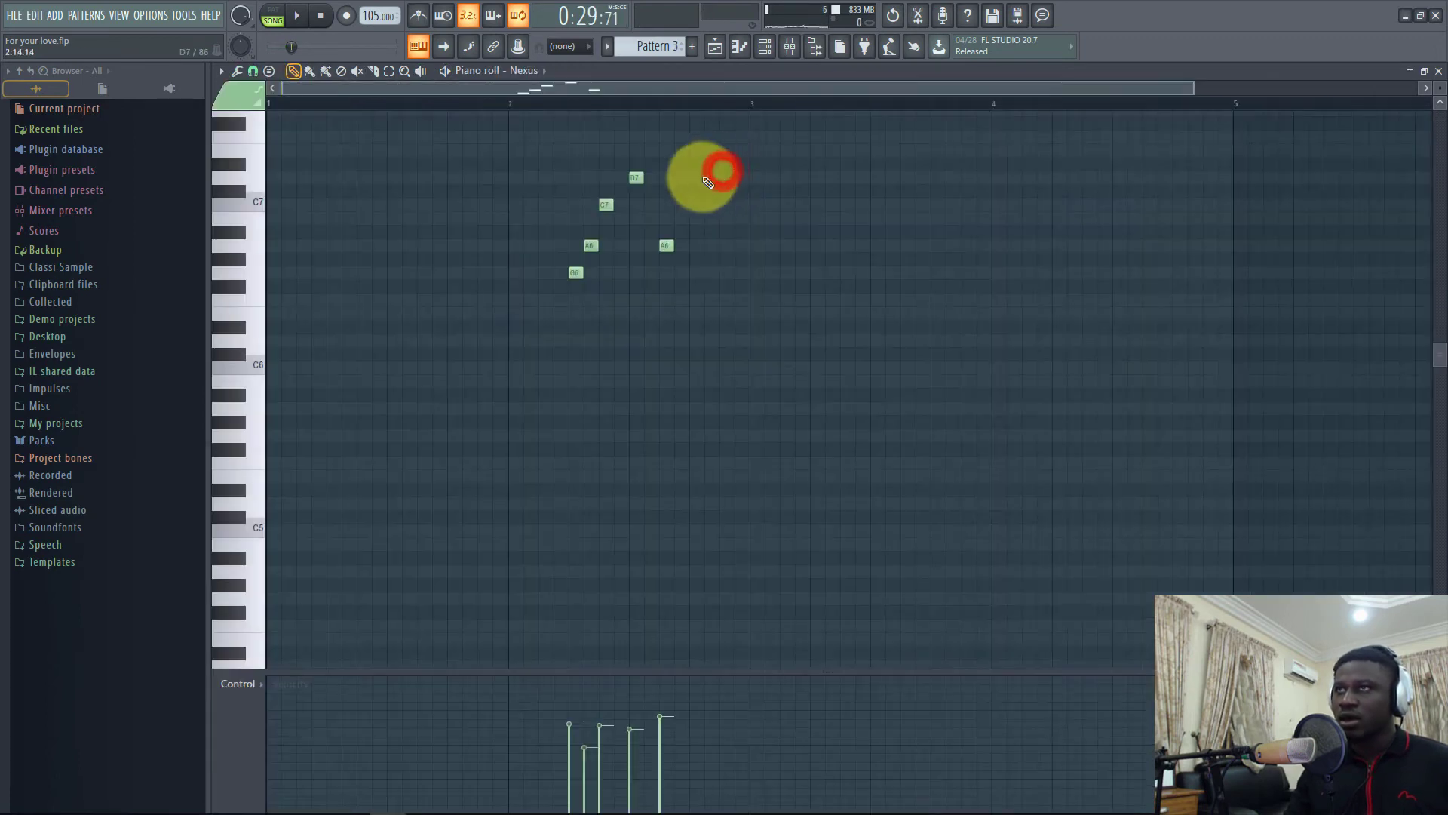
left_click(774, 48)
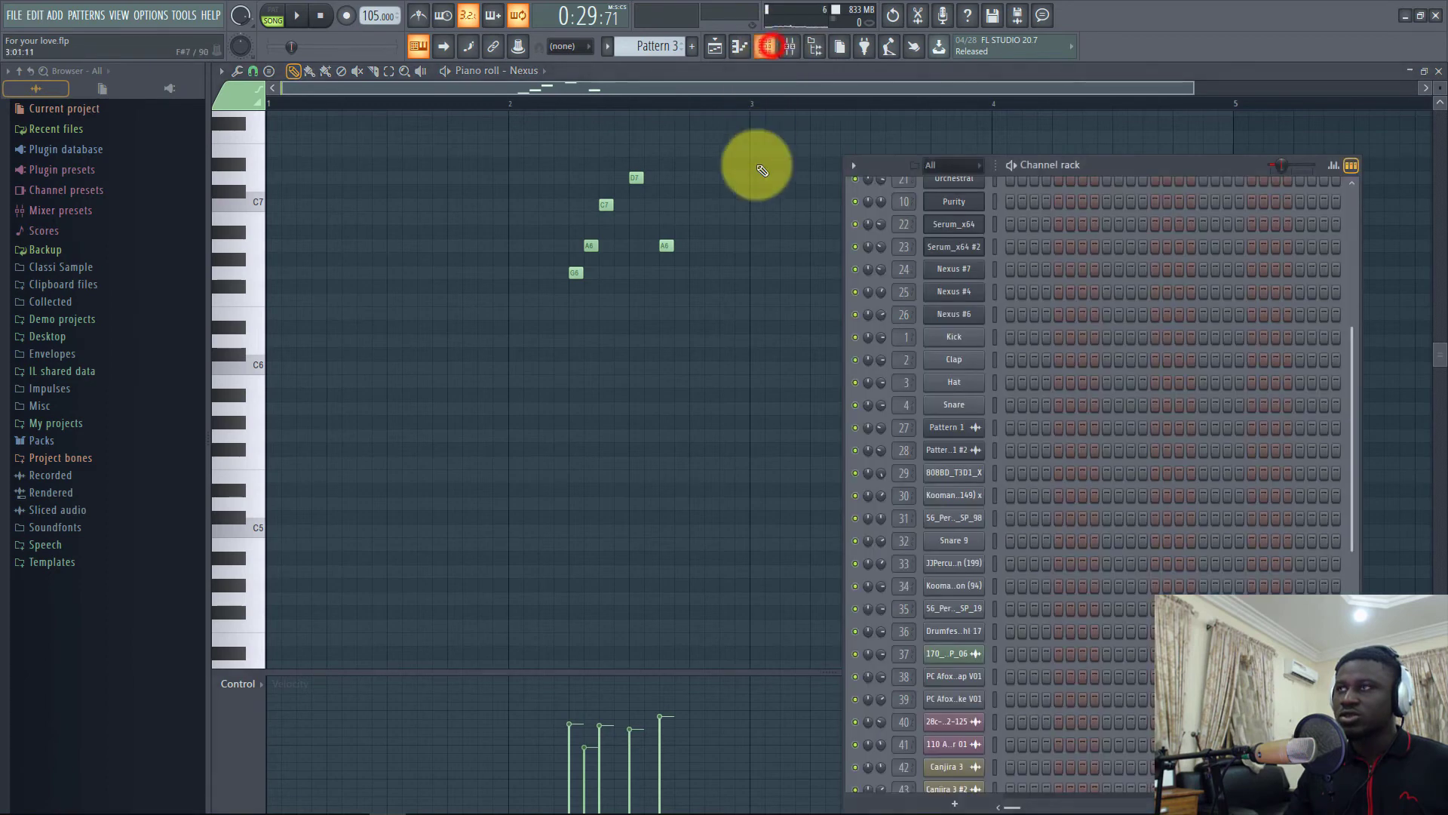
scroll(966, 275, "up", 5)
left_click(955, 203)
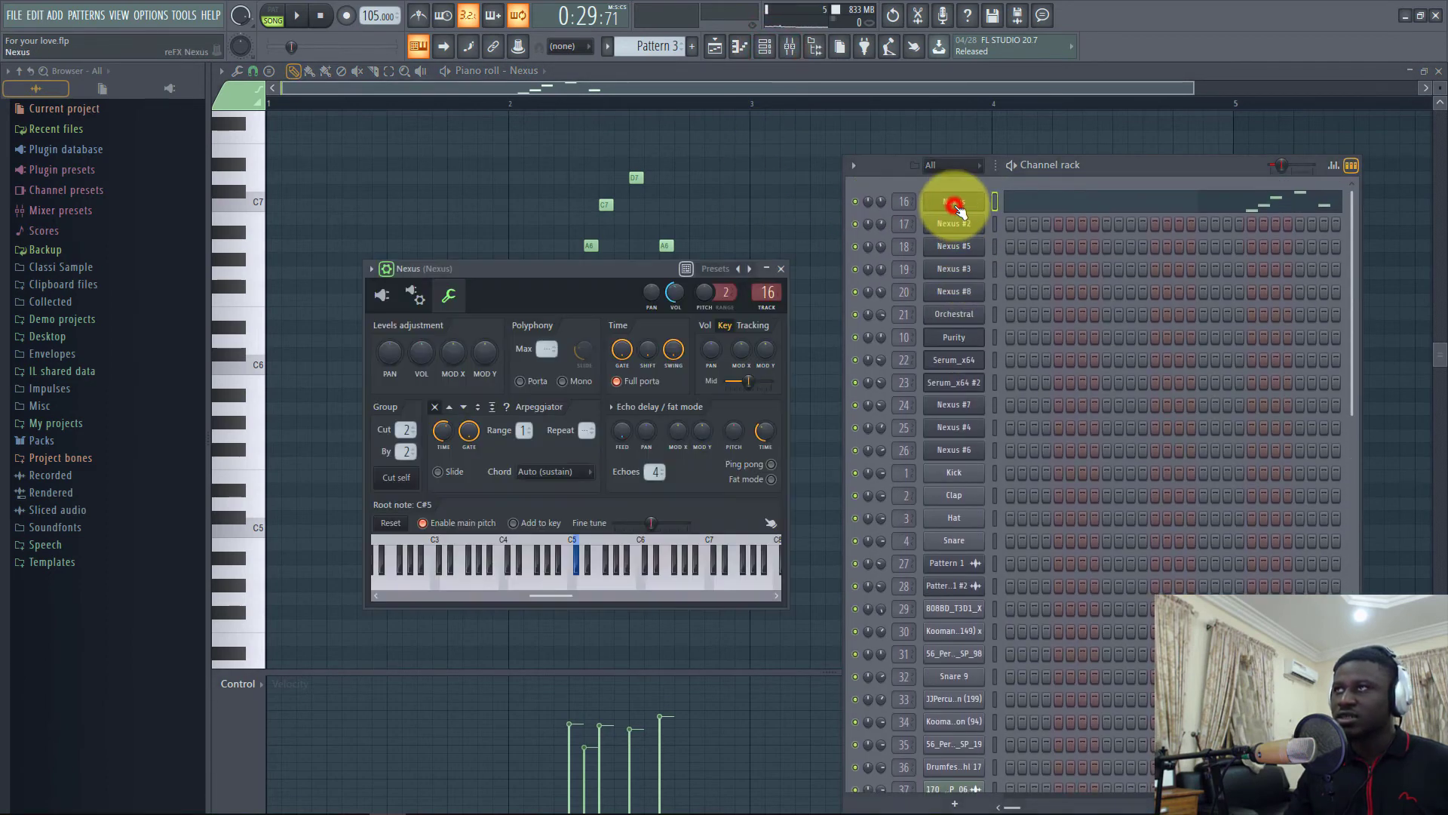
left_click(394, 299)
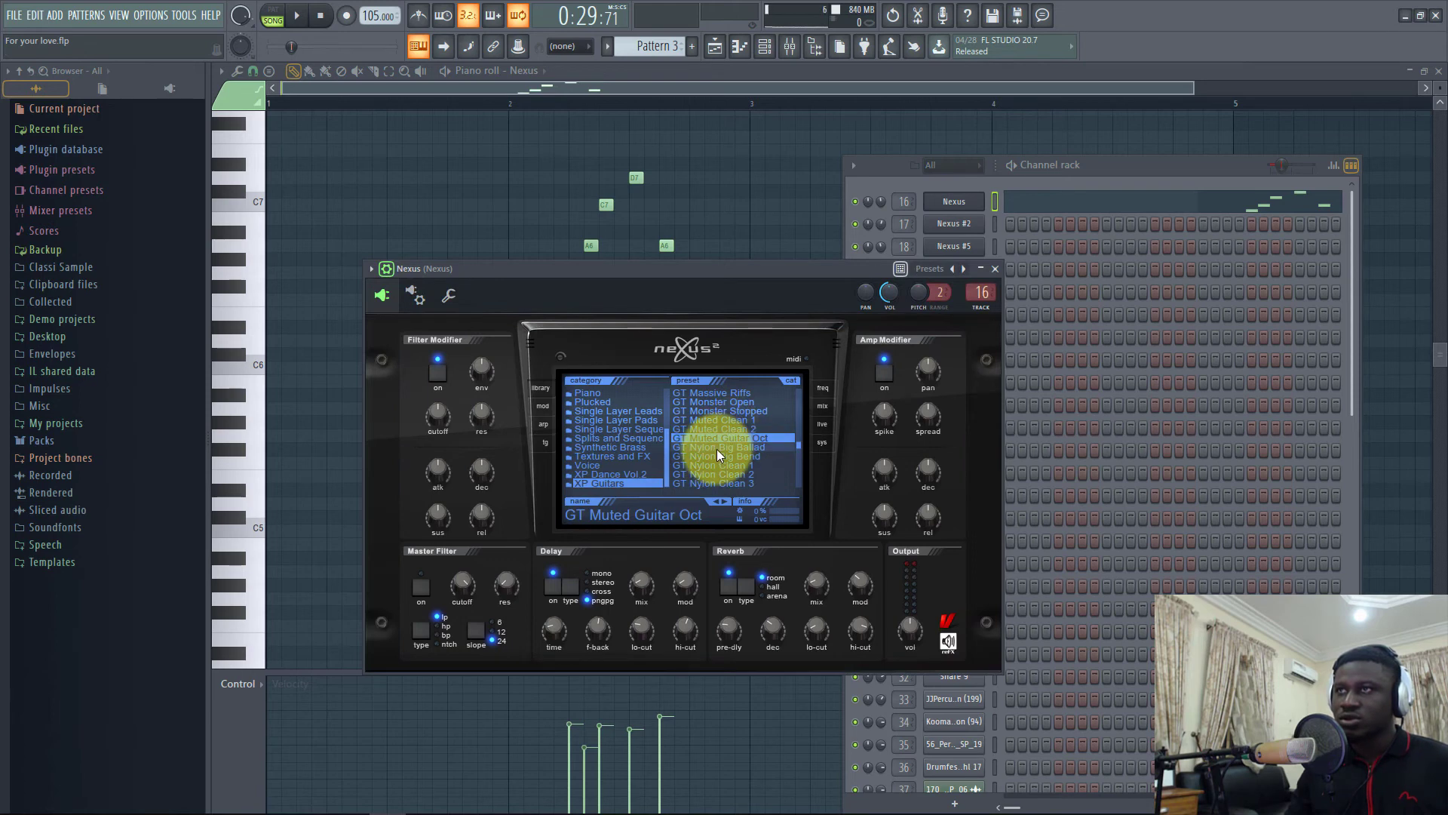
Play Pattern 3 on its own with the instrument windows closed, stop it, and return to the playlist
left_click(586, 85)
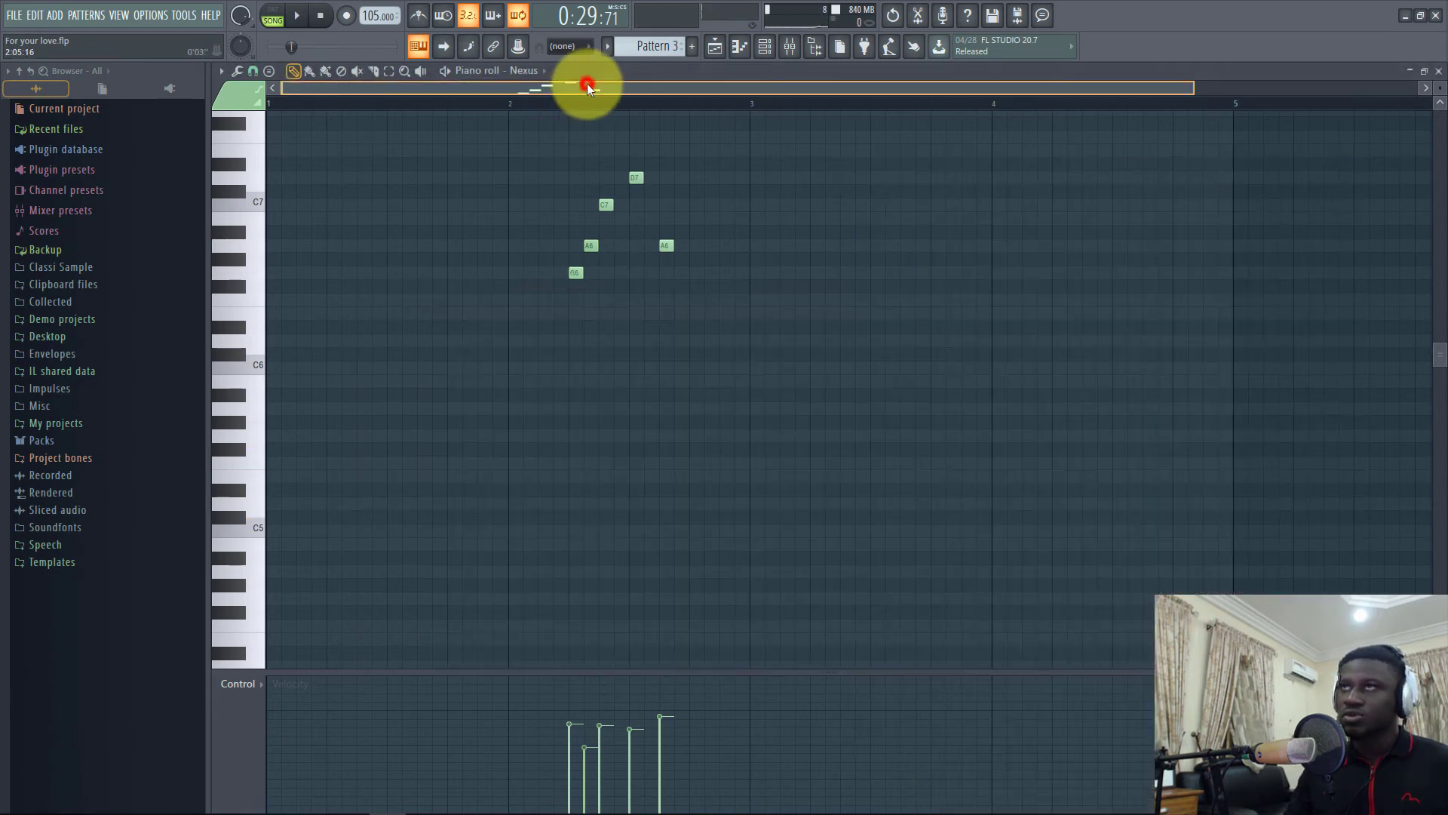
left_click(294, 15)
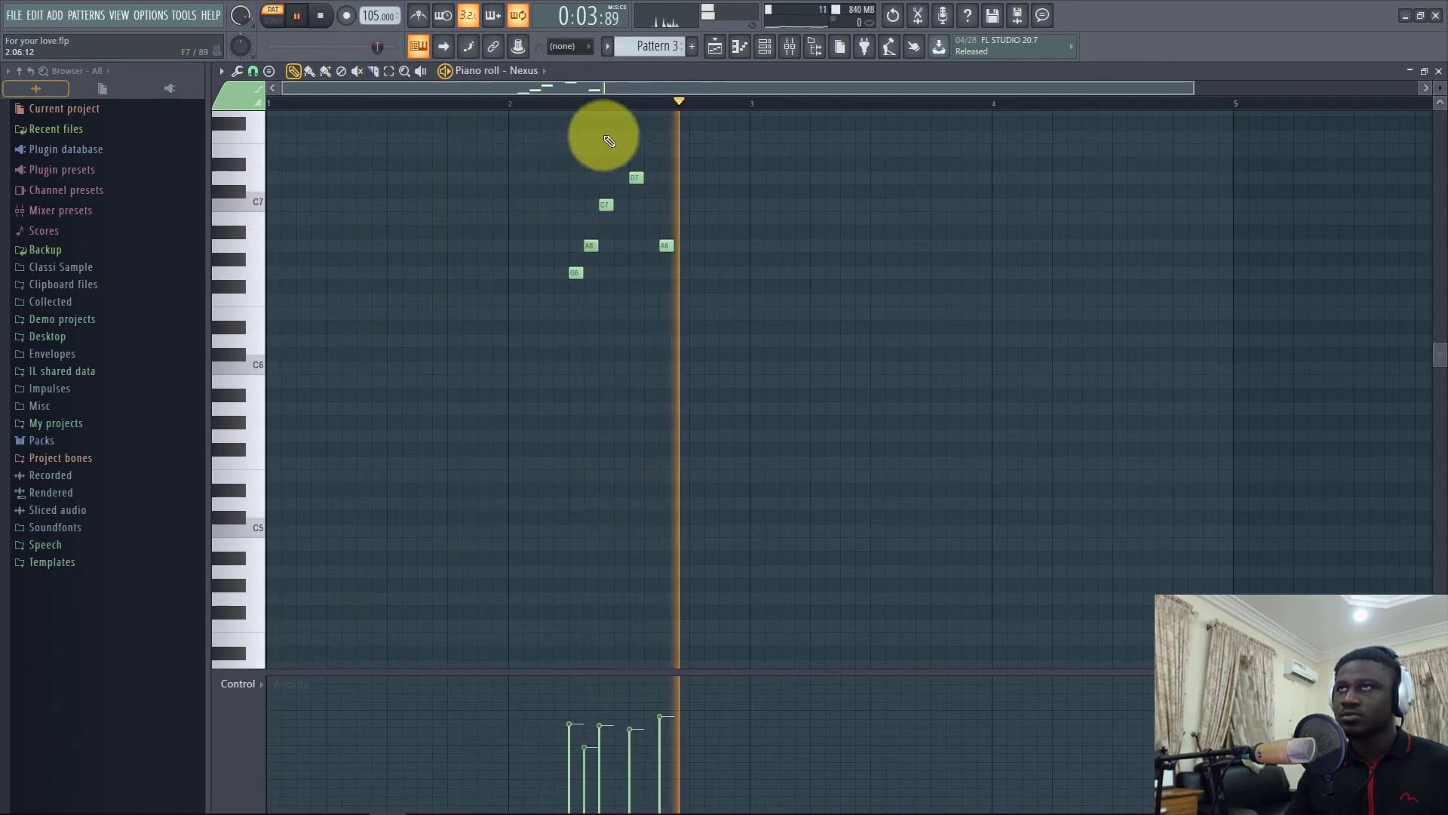
key("space")
left_click(714, 45)
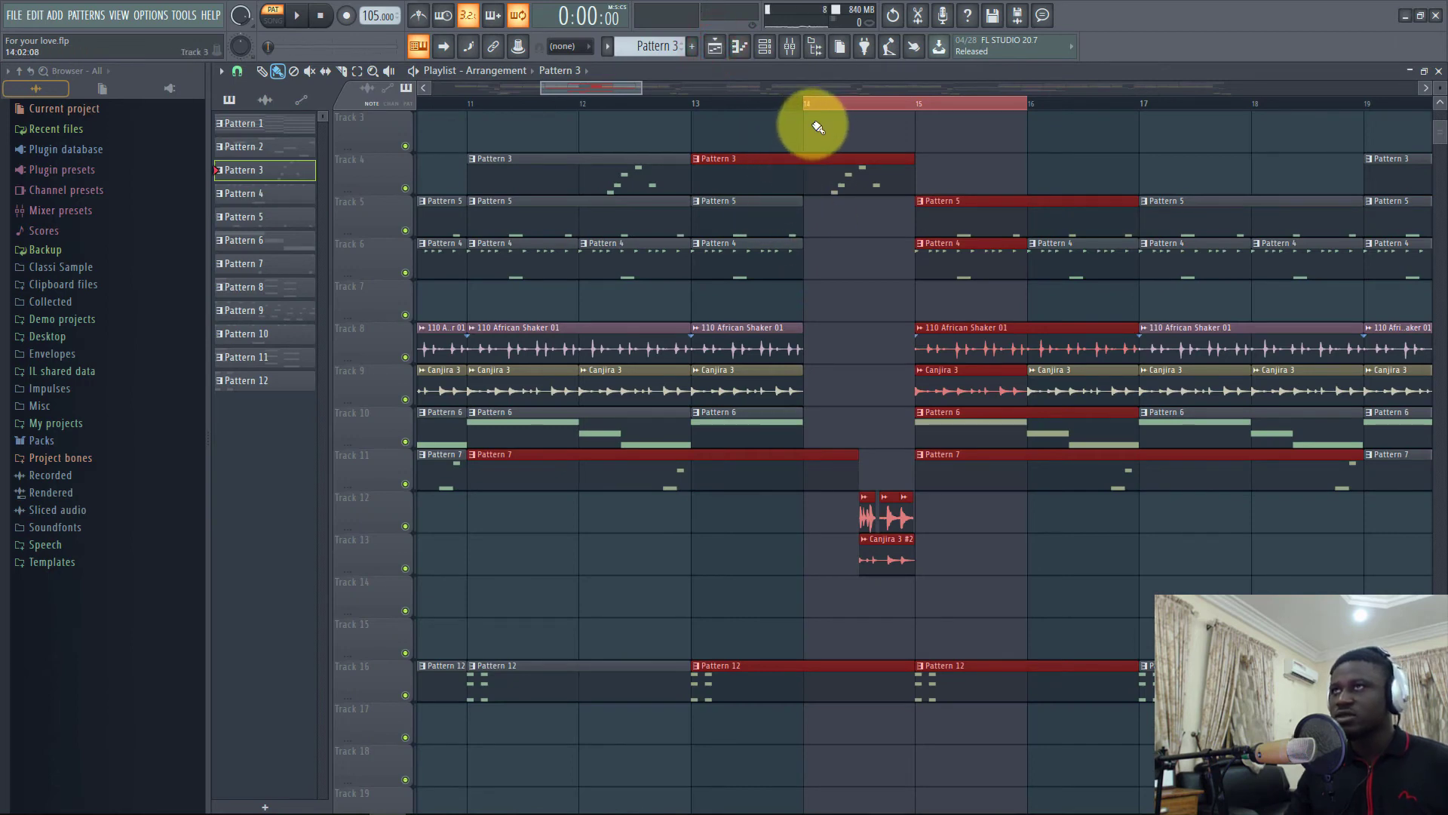
Replace the time selection with bar 14 up to bar 15 and audition the break with its fill
left_click(825, 105)
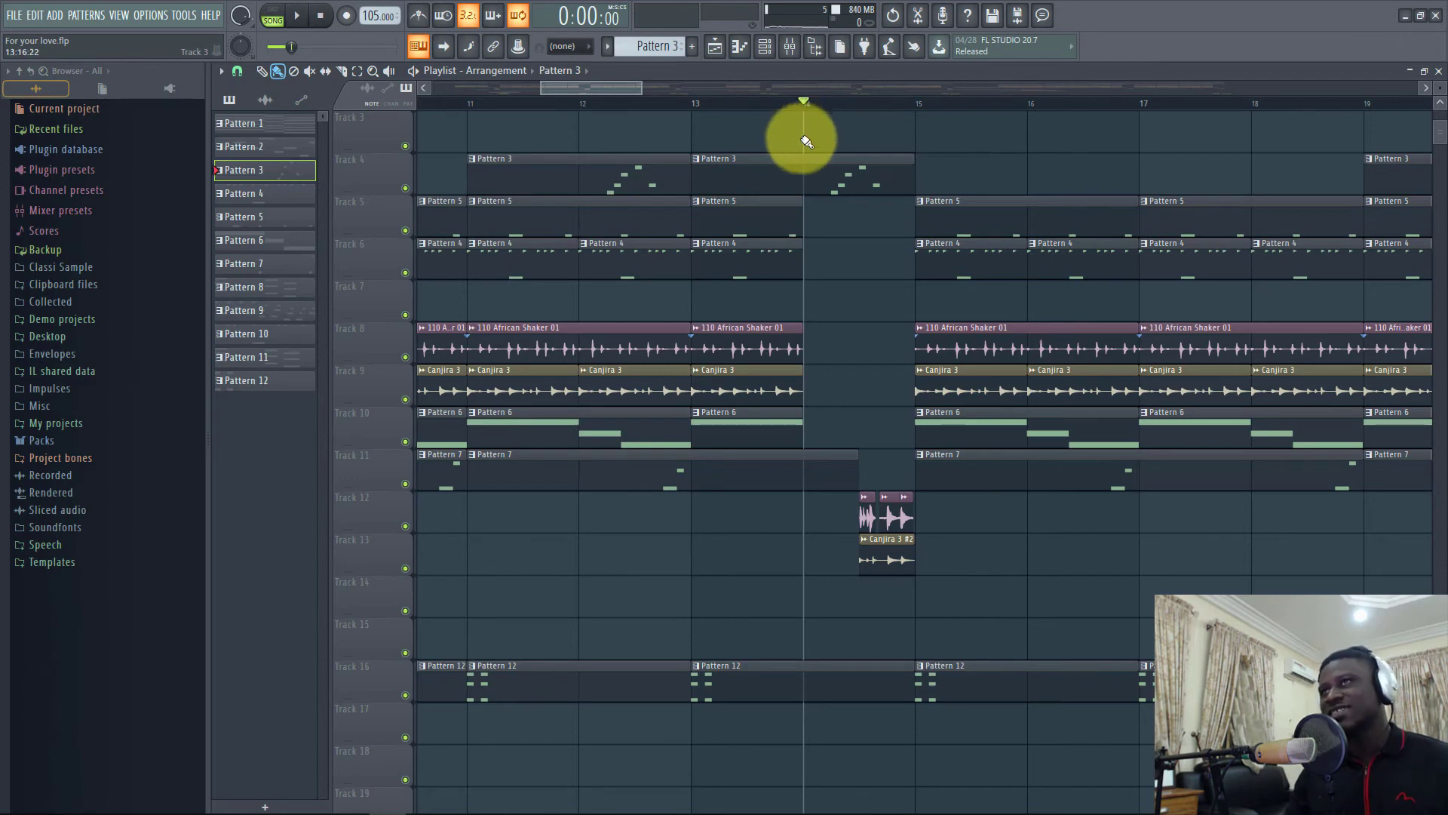
key("space")
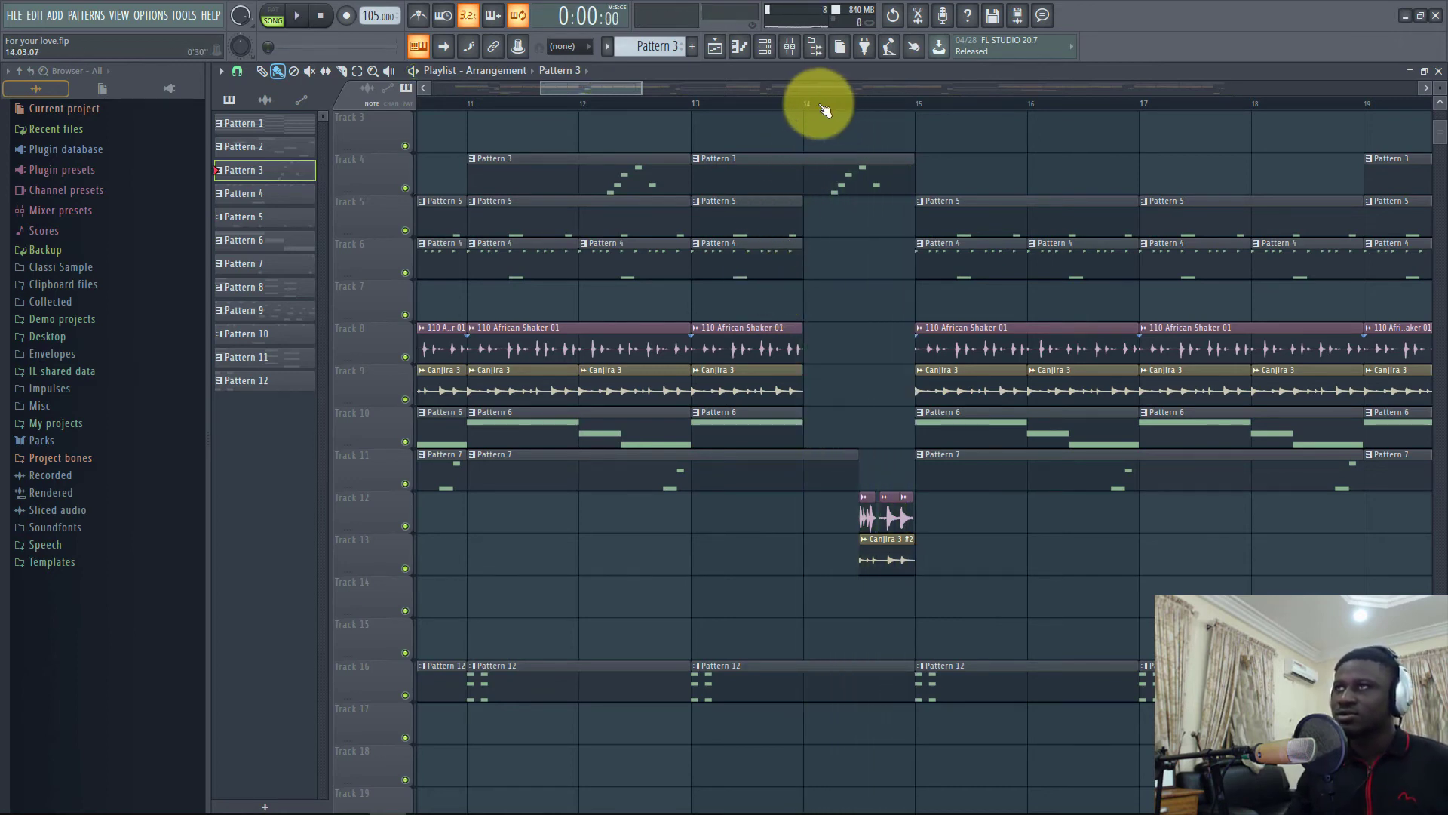
left_click_drag(856, 102, 902, 103)
scroll(901, 103, "up", 3)
key("space")
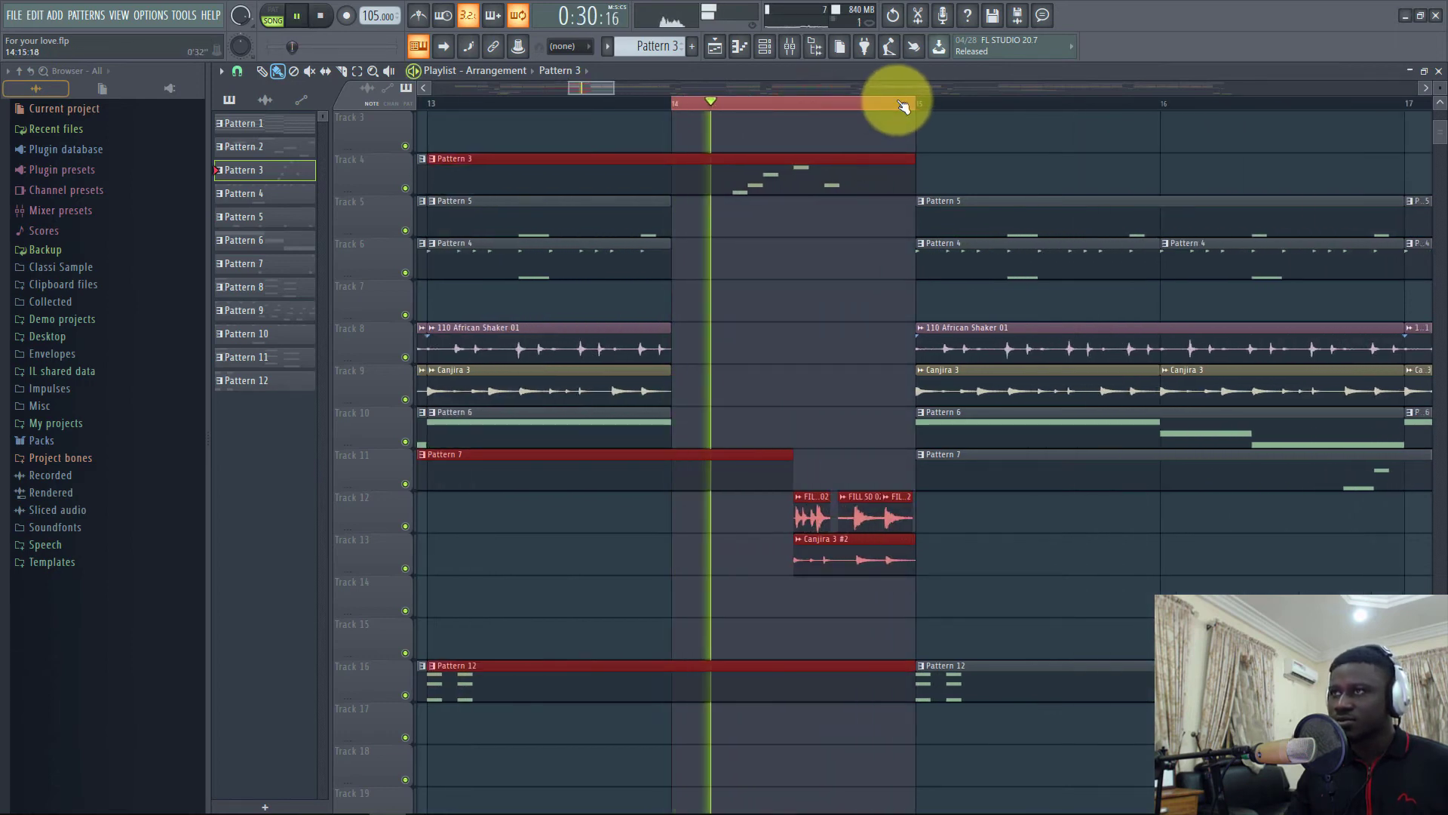
key("space")
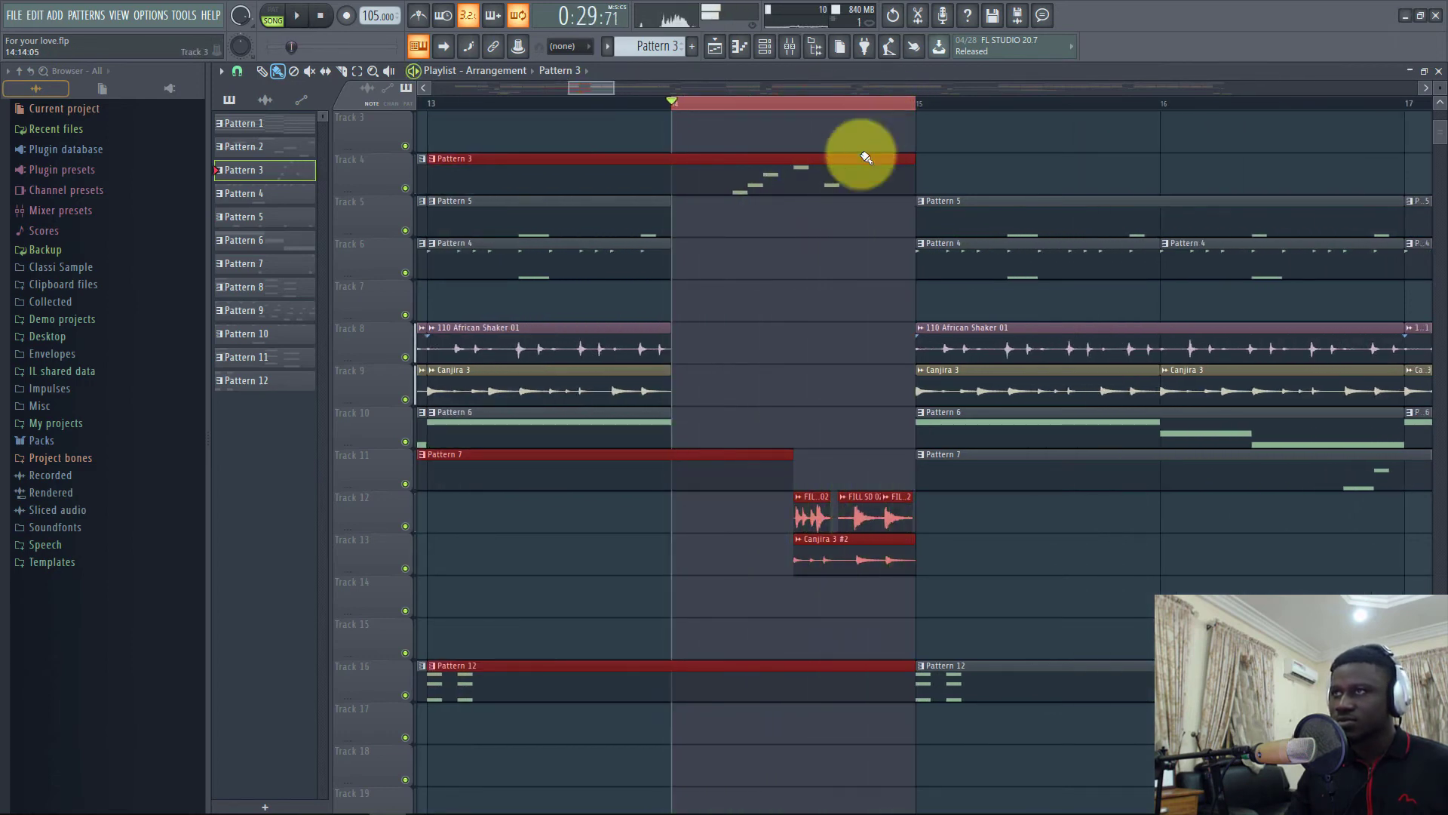
Open the FILL SD 02 and Canjira 3 #2 fill clips' sample settings and audition the Canjira sample
double_click(887, 525)
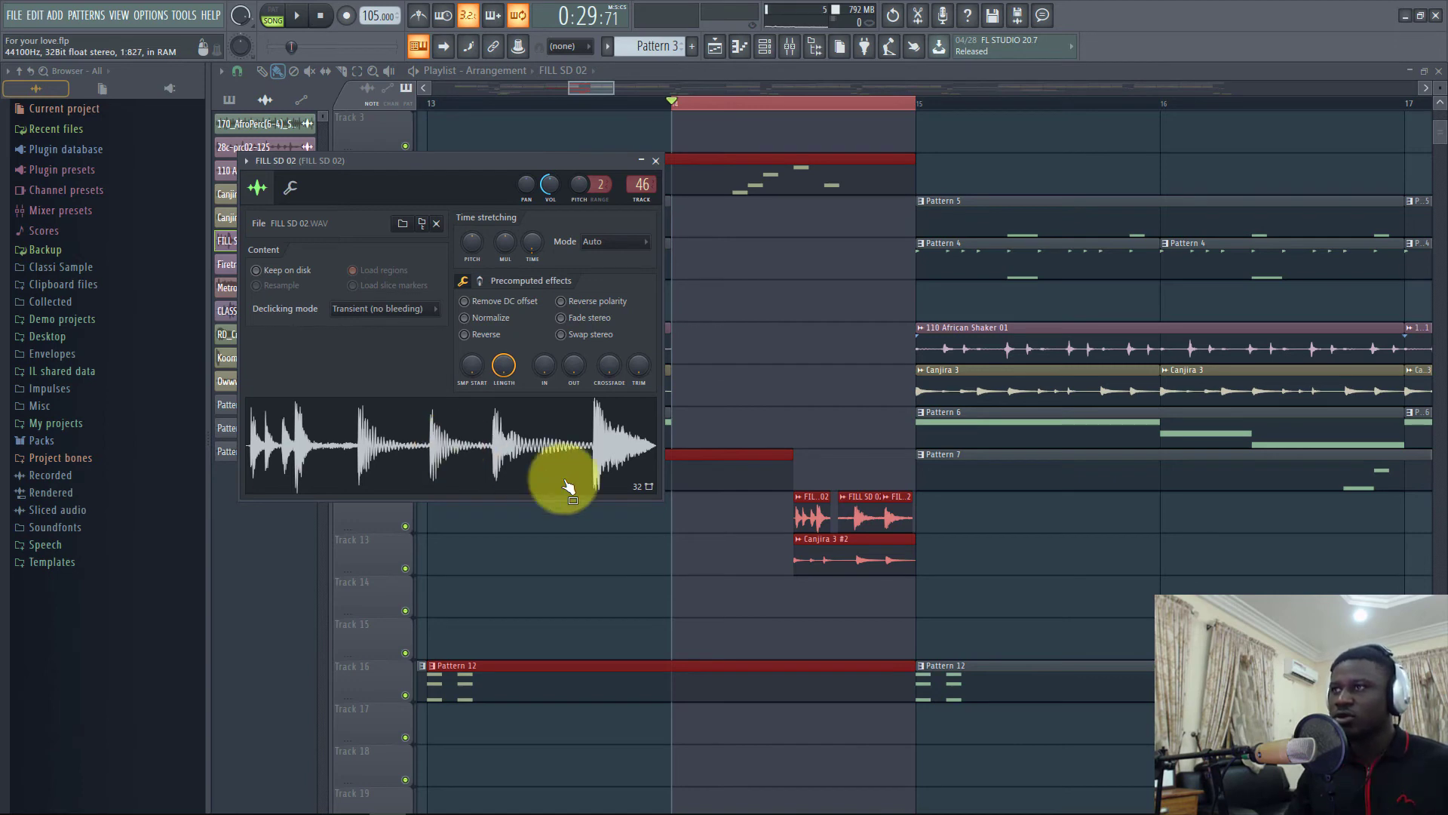
double_click(810, 554)
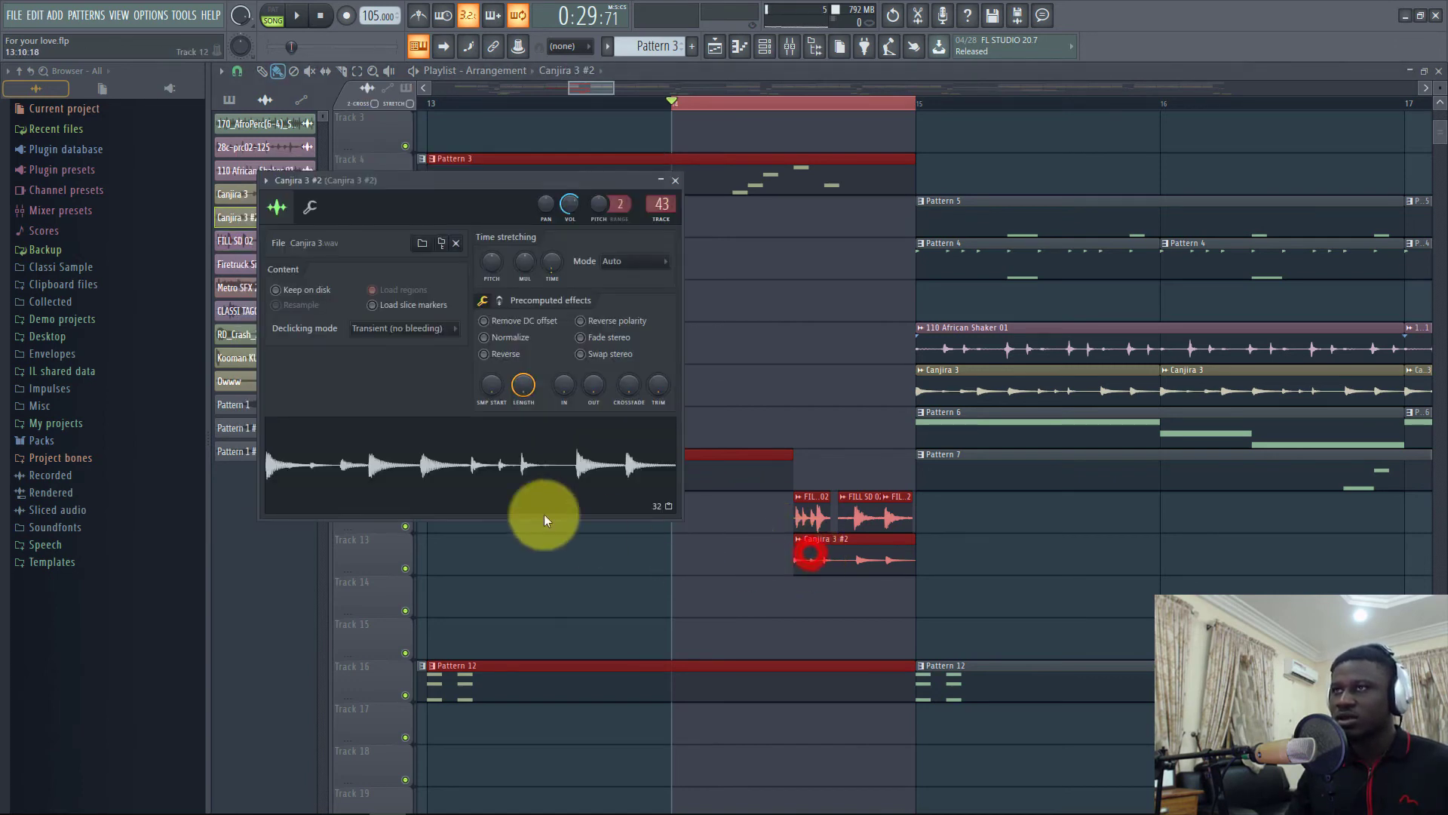
left_click(491, 463)
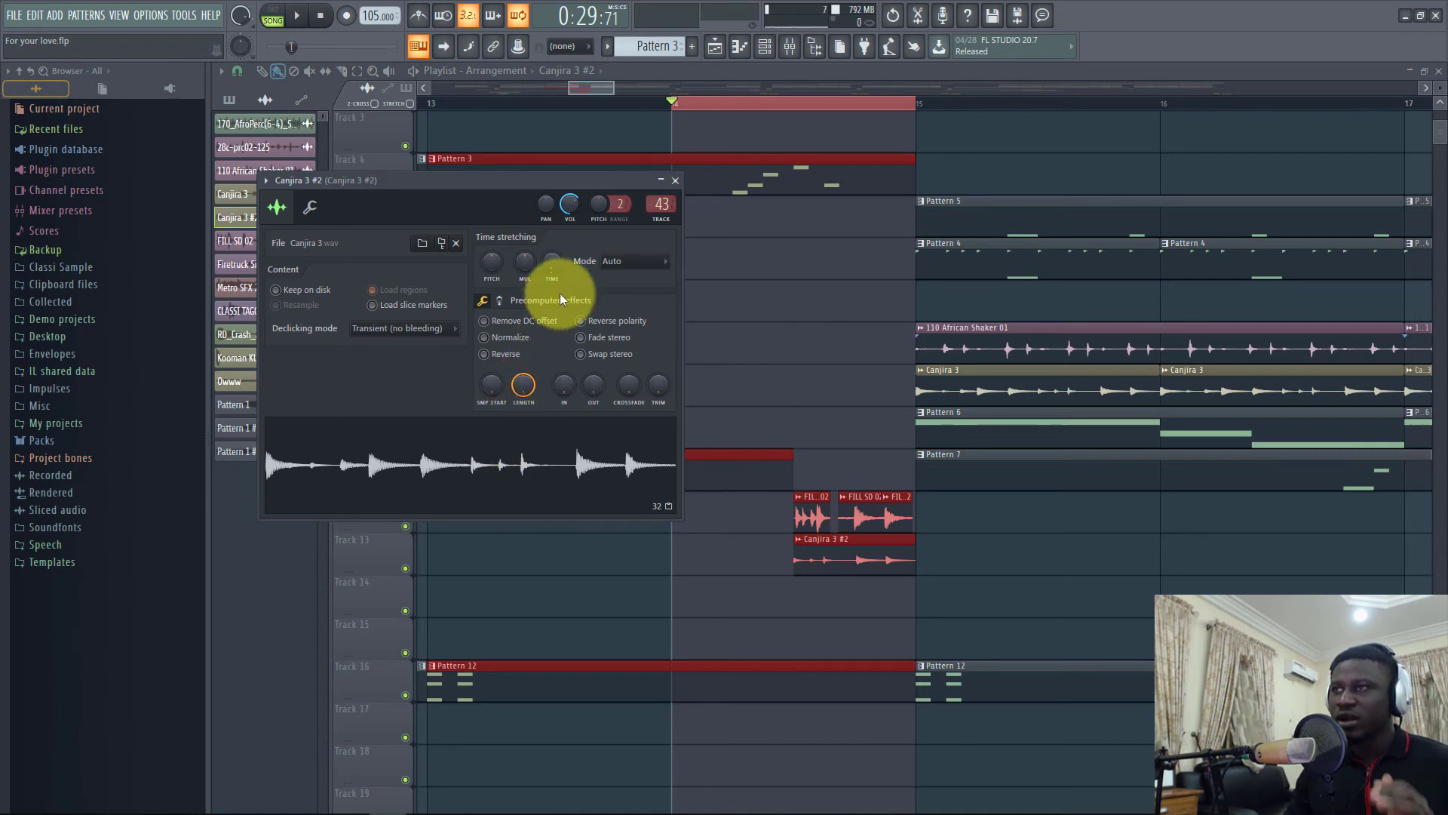
Clear the bar 14 time selection and replay the full arrangement from bar 14 through the fill into bar 15
left_click(728, 108)
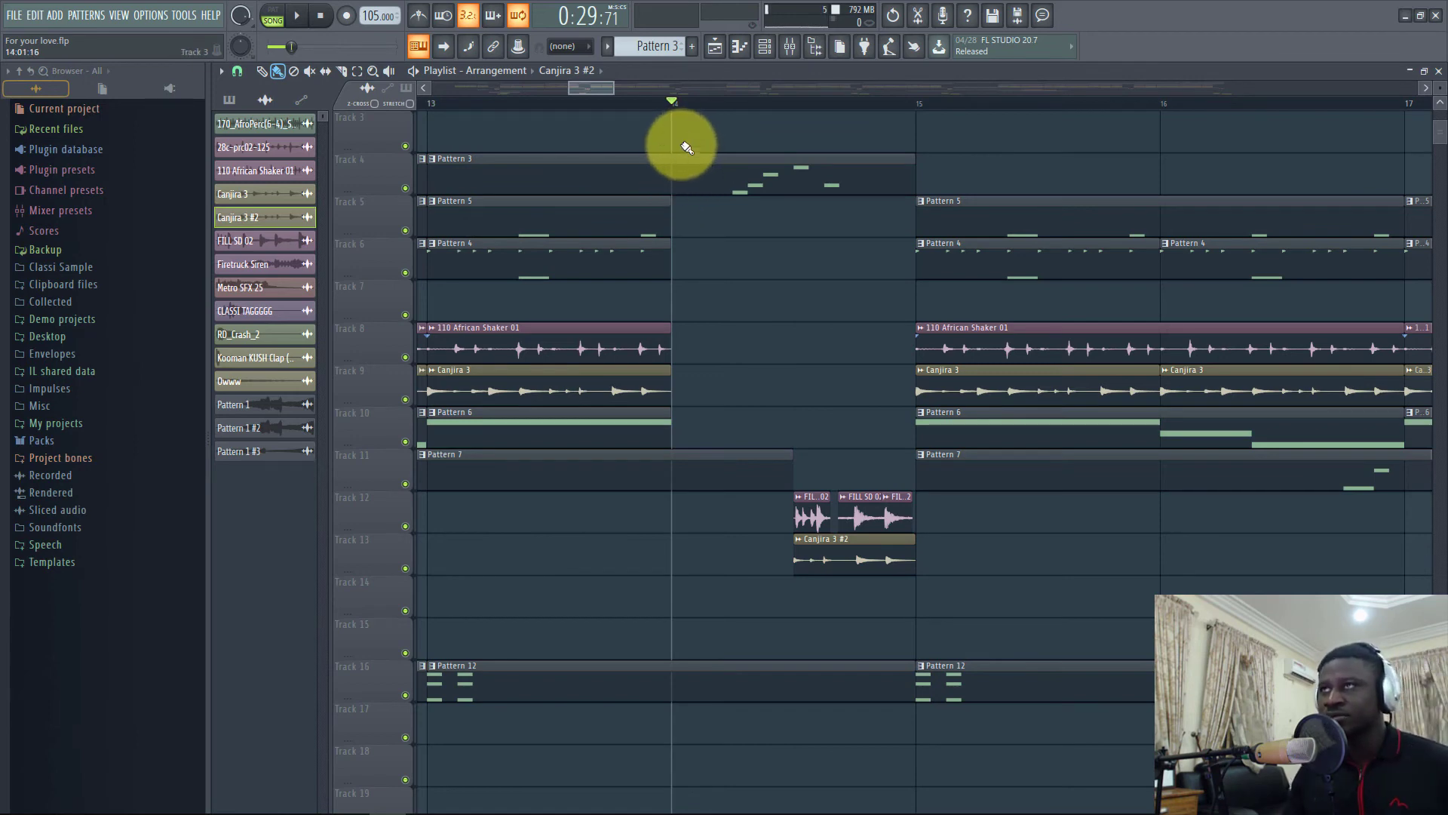
key("space")
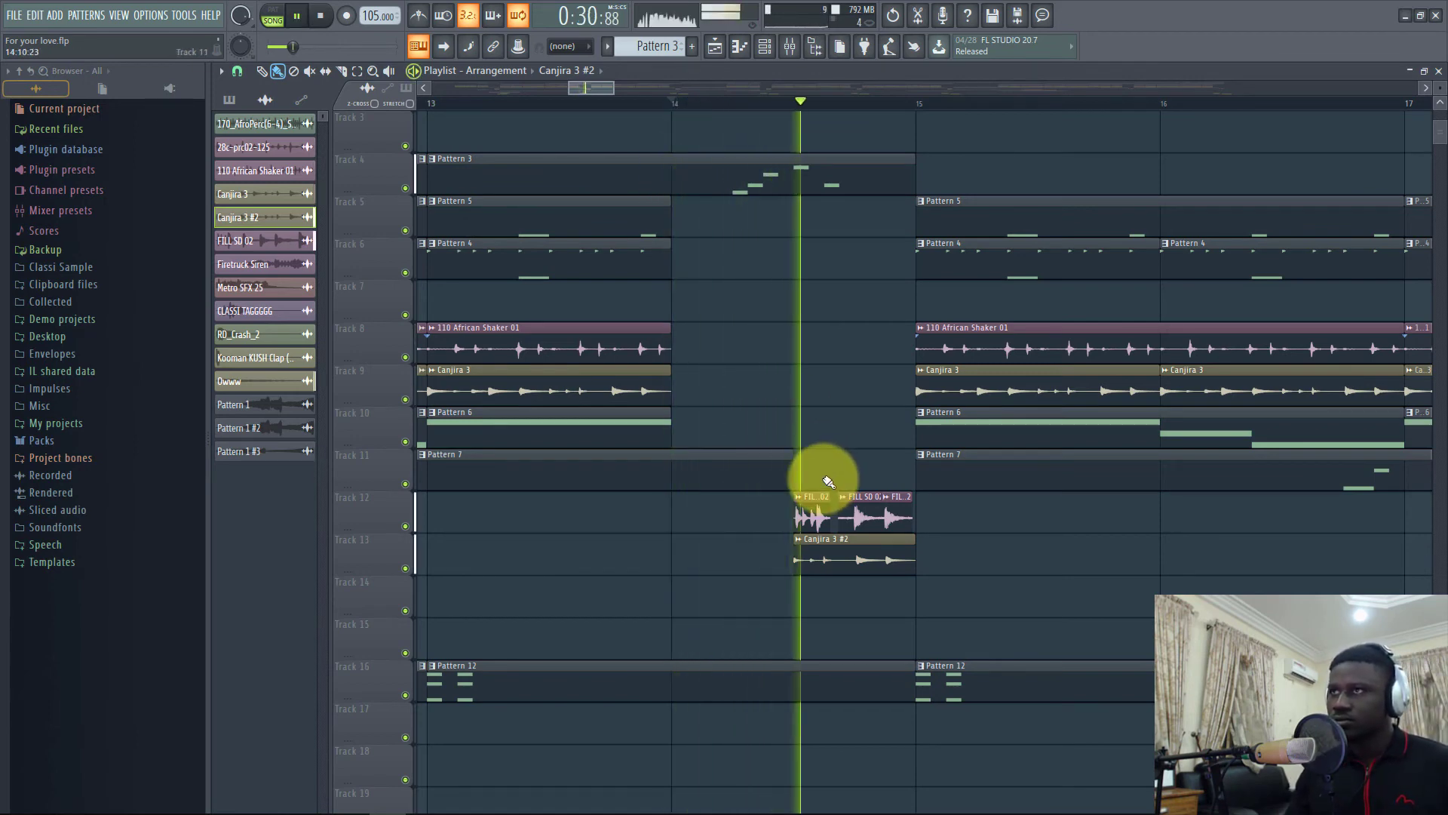
key("space")
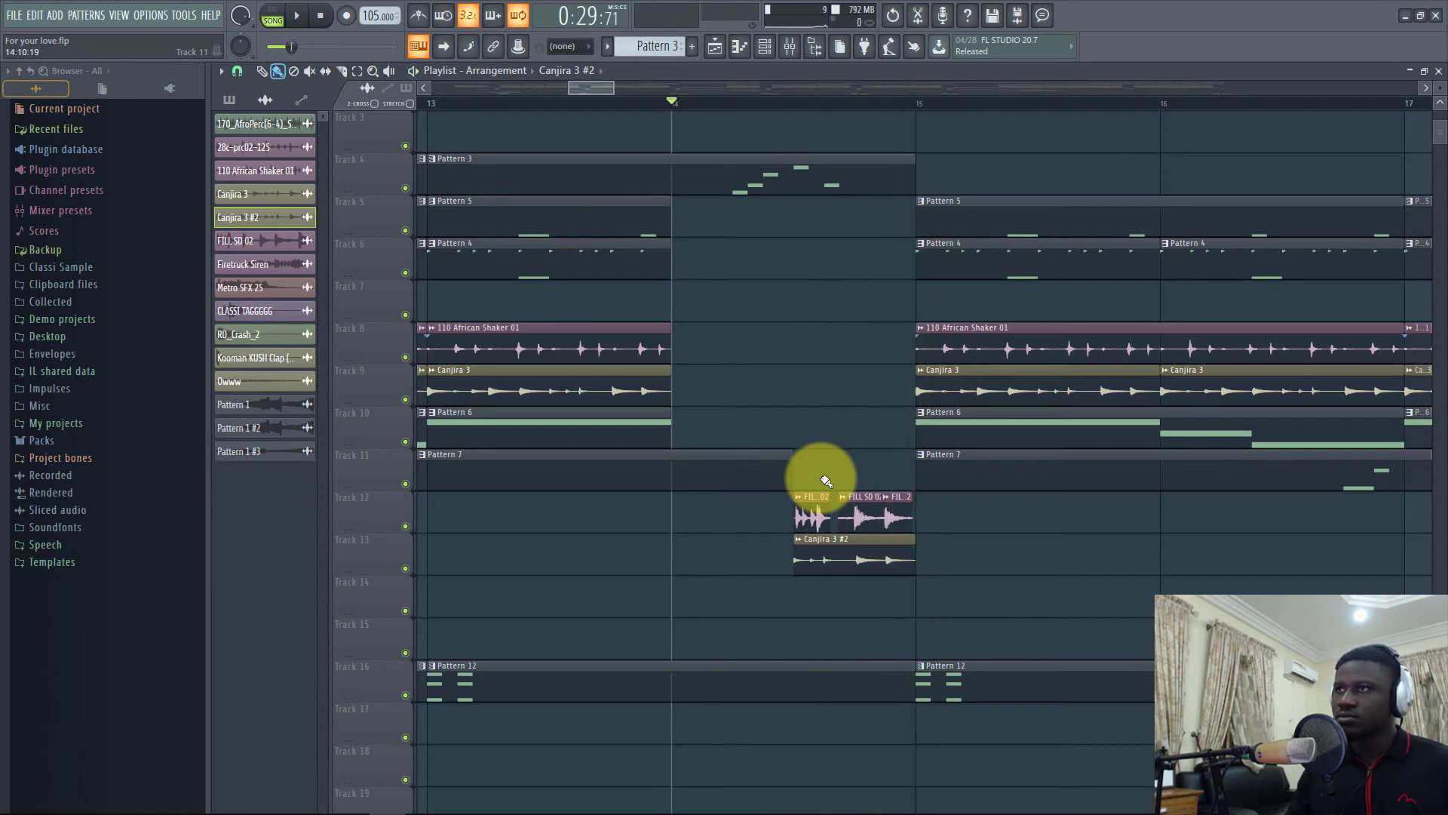
key("space")
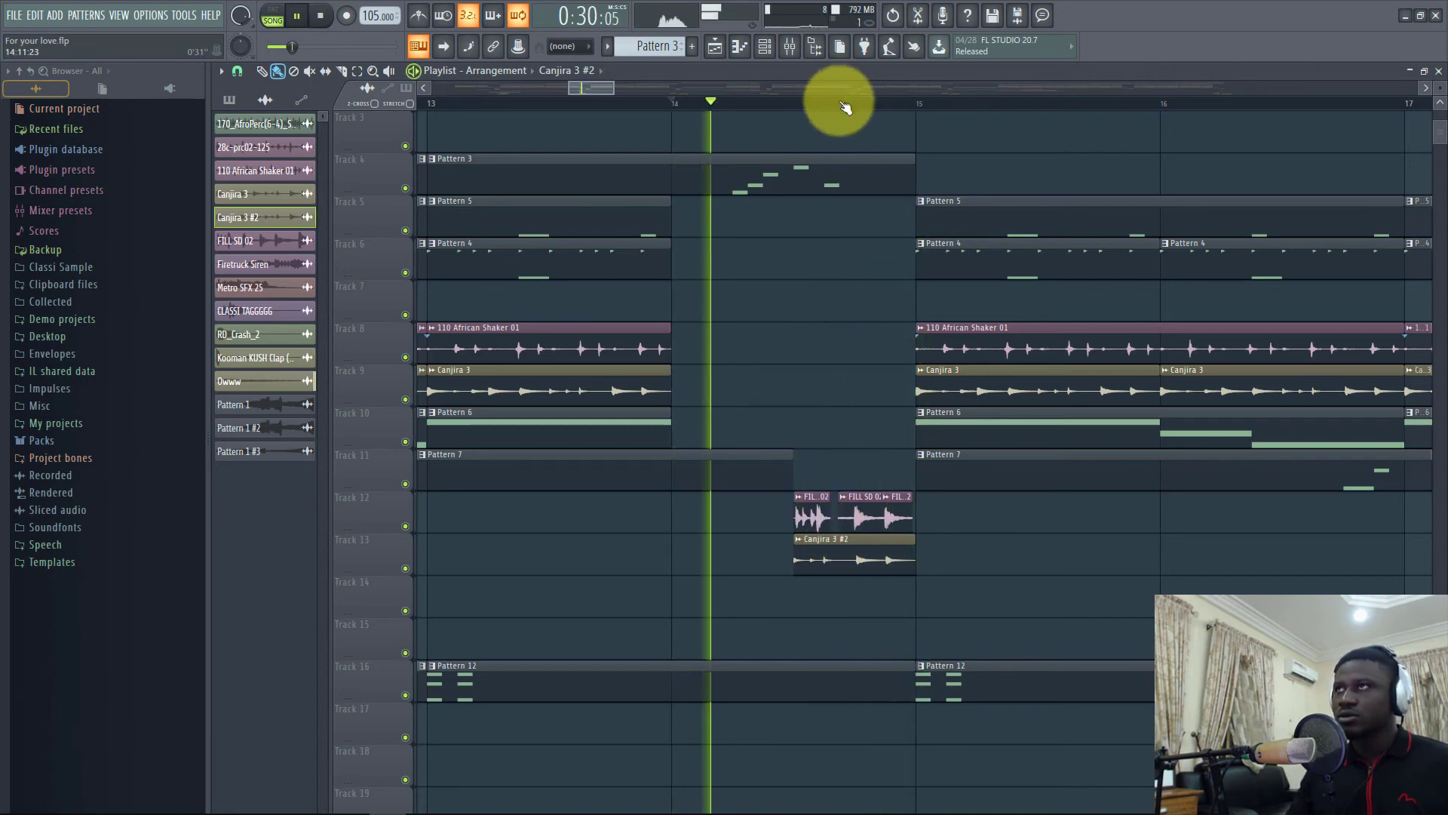
scroll(842, 103, "down", 3)
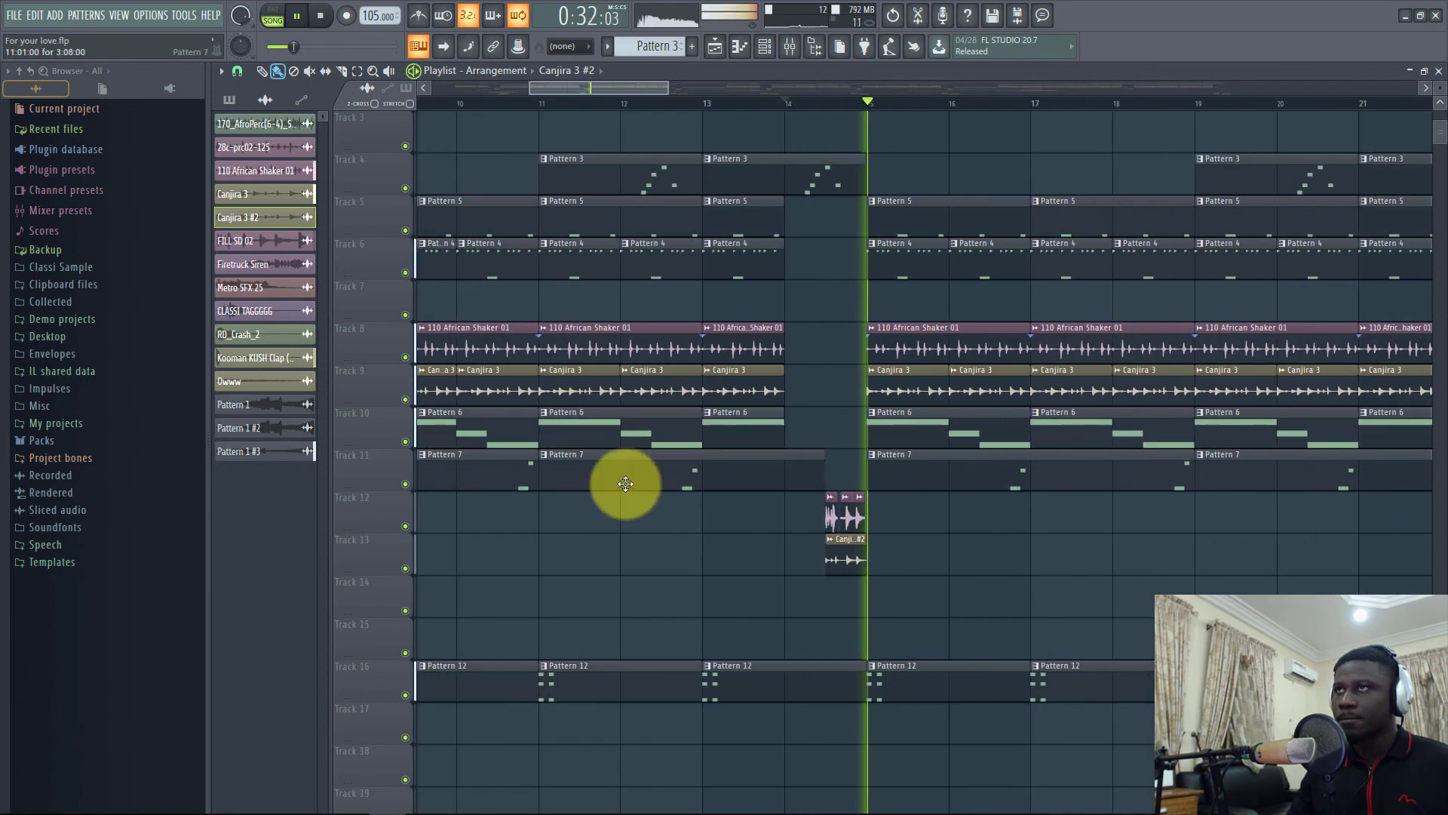
Stop playback, open the sample settings of the Owww clip at bar 14 and audition its sample
scroll(625, 483, "down", 5)
key("space")
double_click(811, 558)
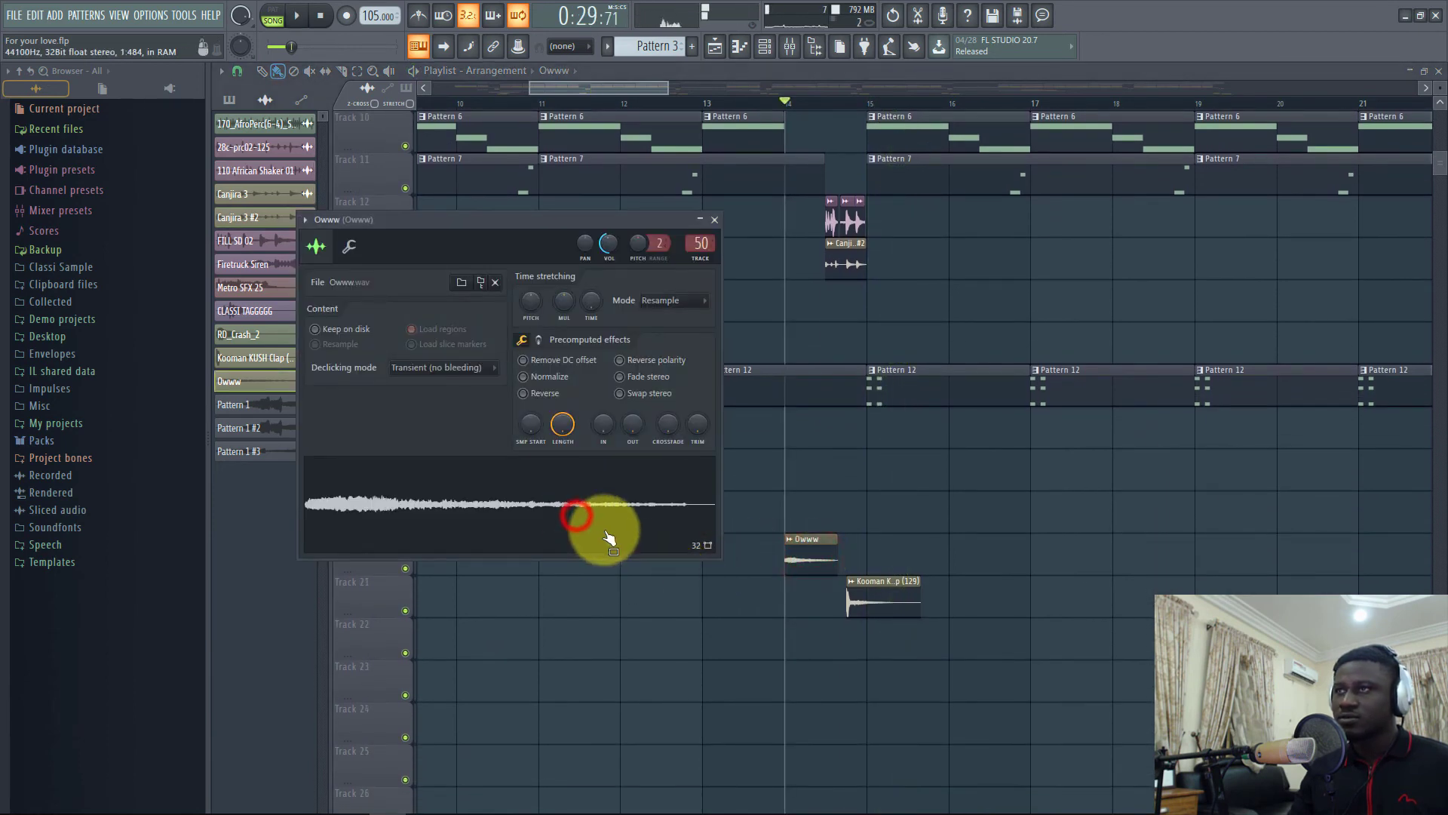
Play the full arrangement from bar 13 through the bar 14 break and fill into the following section
left_click(706, 105)
key("space")
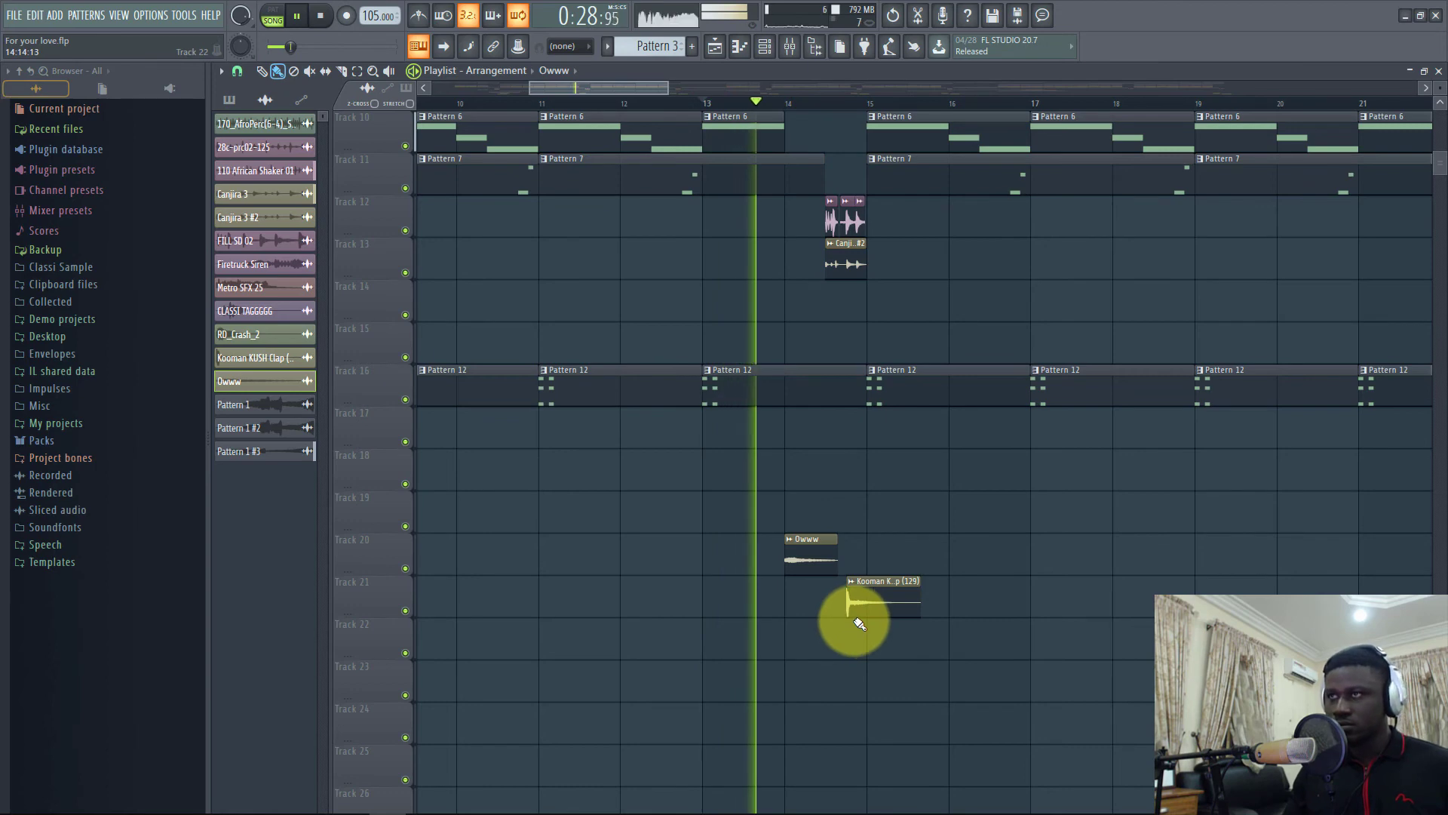
scroll(860, 624, "up", 8)
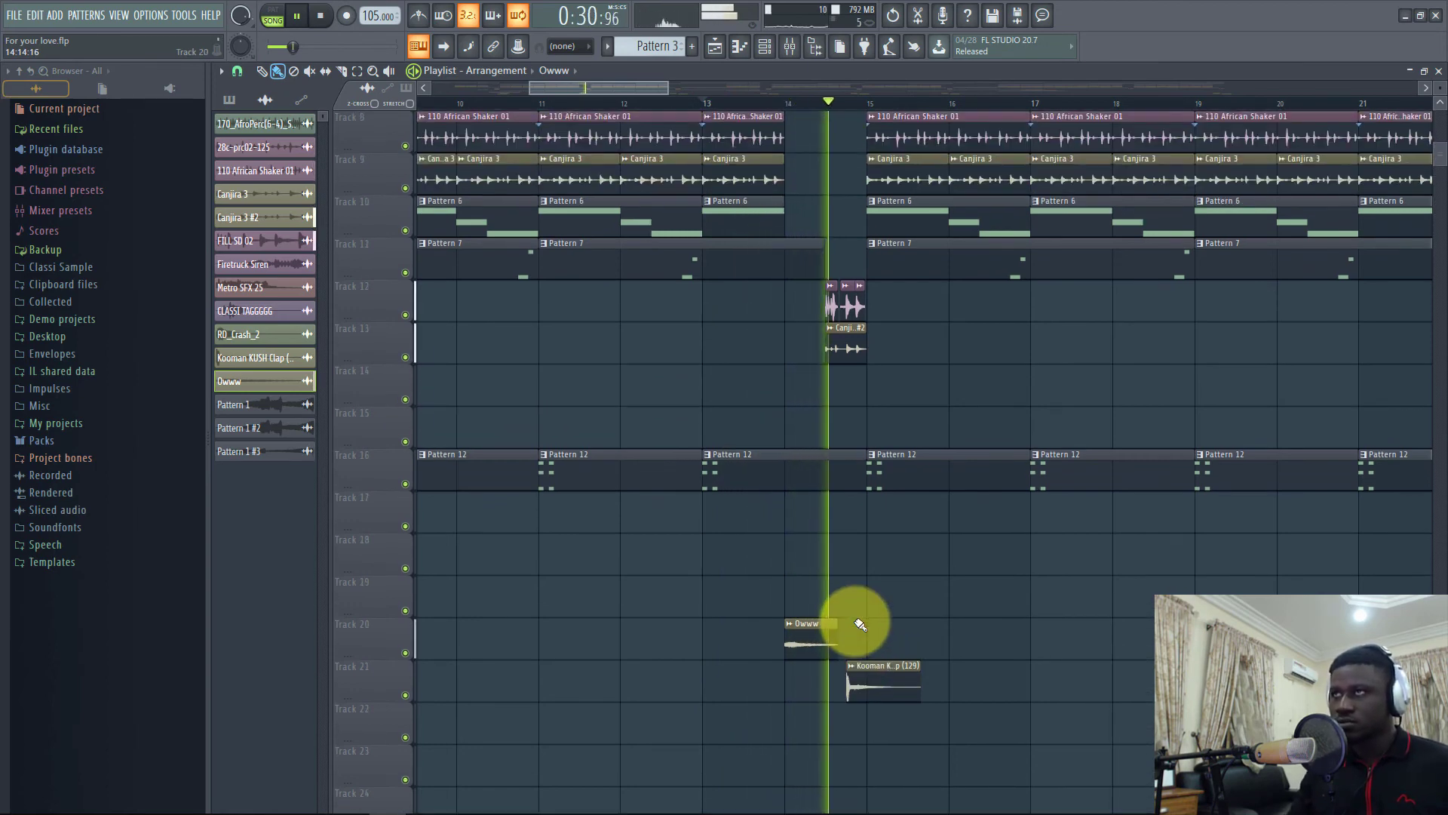
scroll(863, 625, "up", 1)
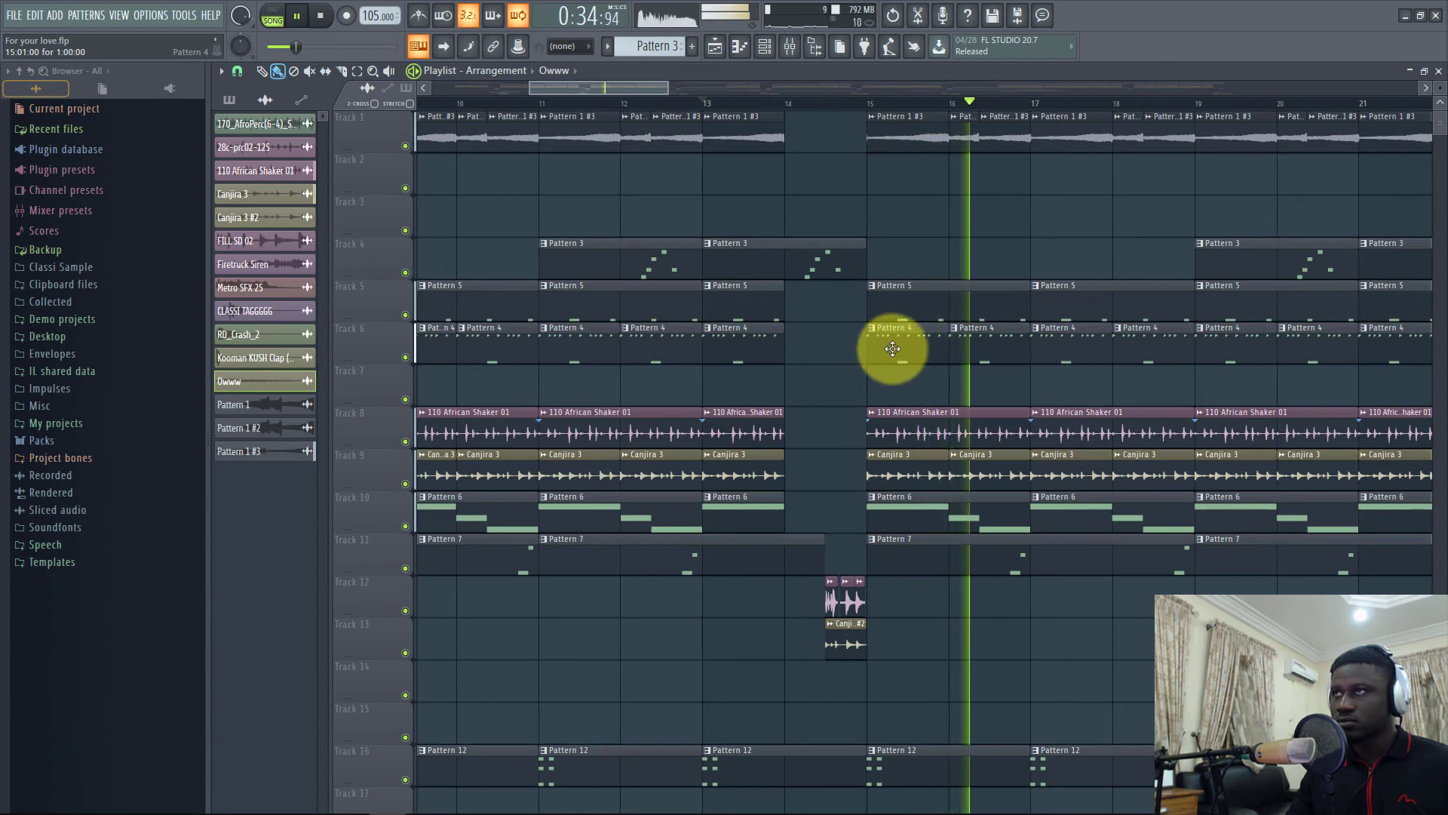
Stop playback, inspect Pattern 5's notes and its BARK channel in the channel rack, and return to the playlist
left_click(939, 296)
key("space")
double_click(939, 296)
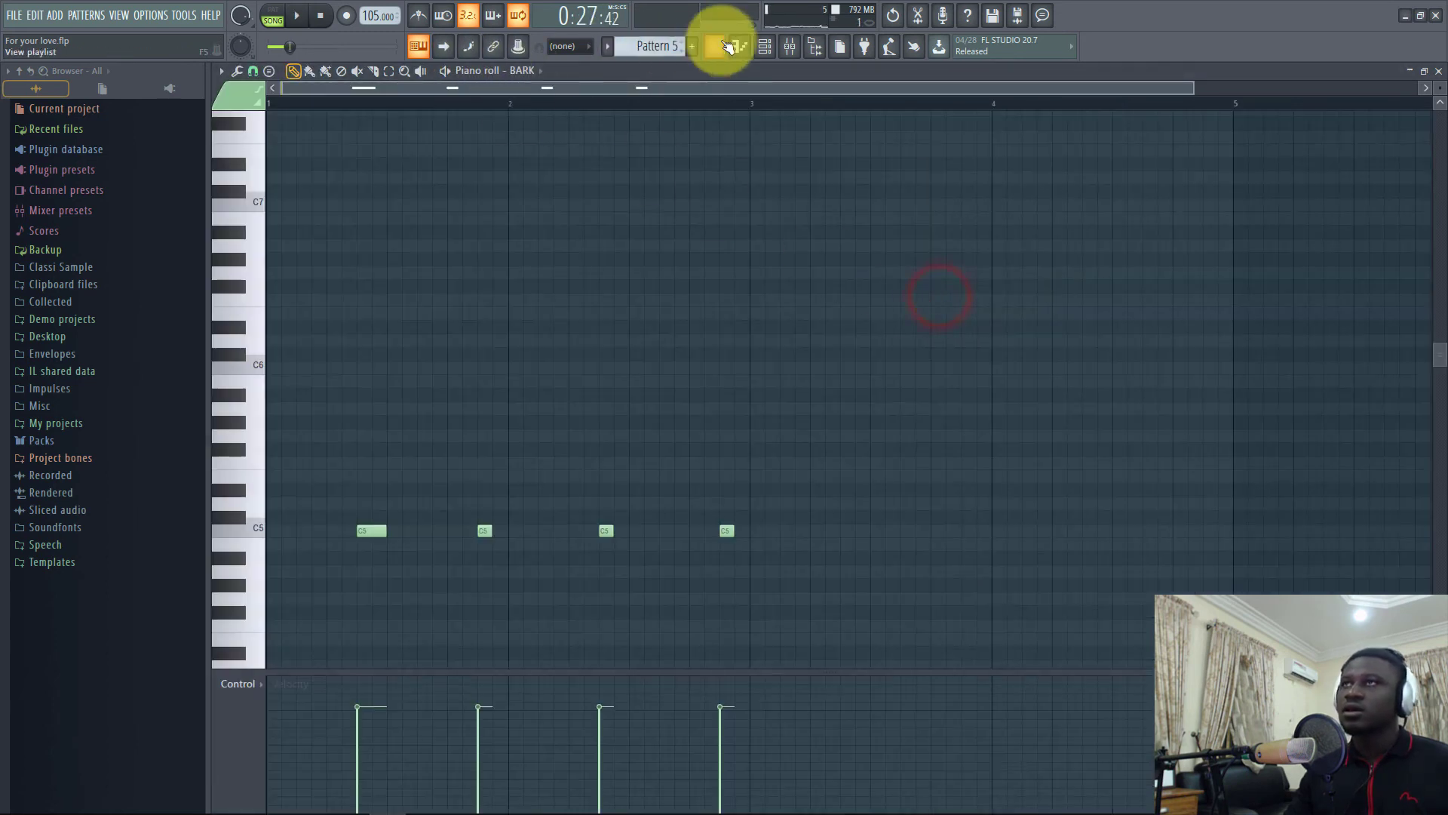
left_click(764, 47)
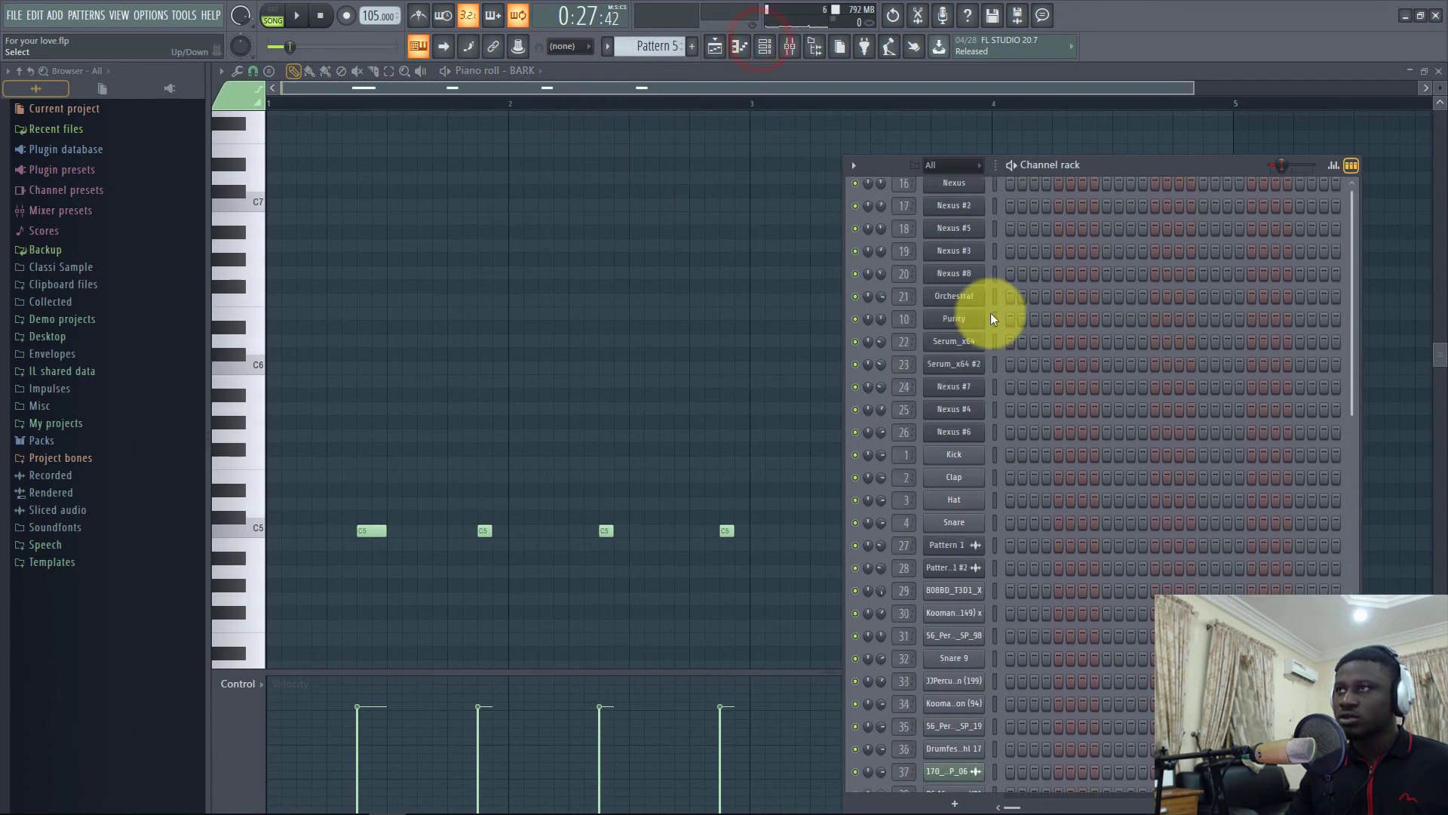
scroll(990, 313, "down", 3)
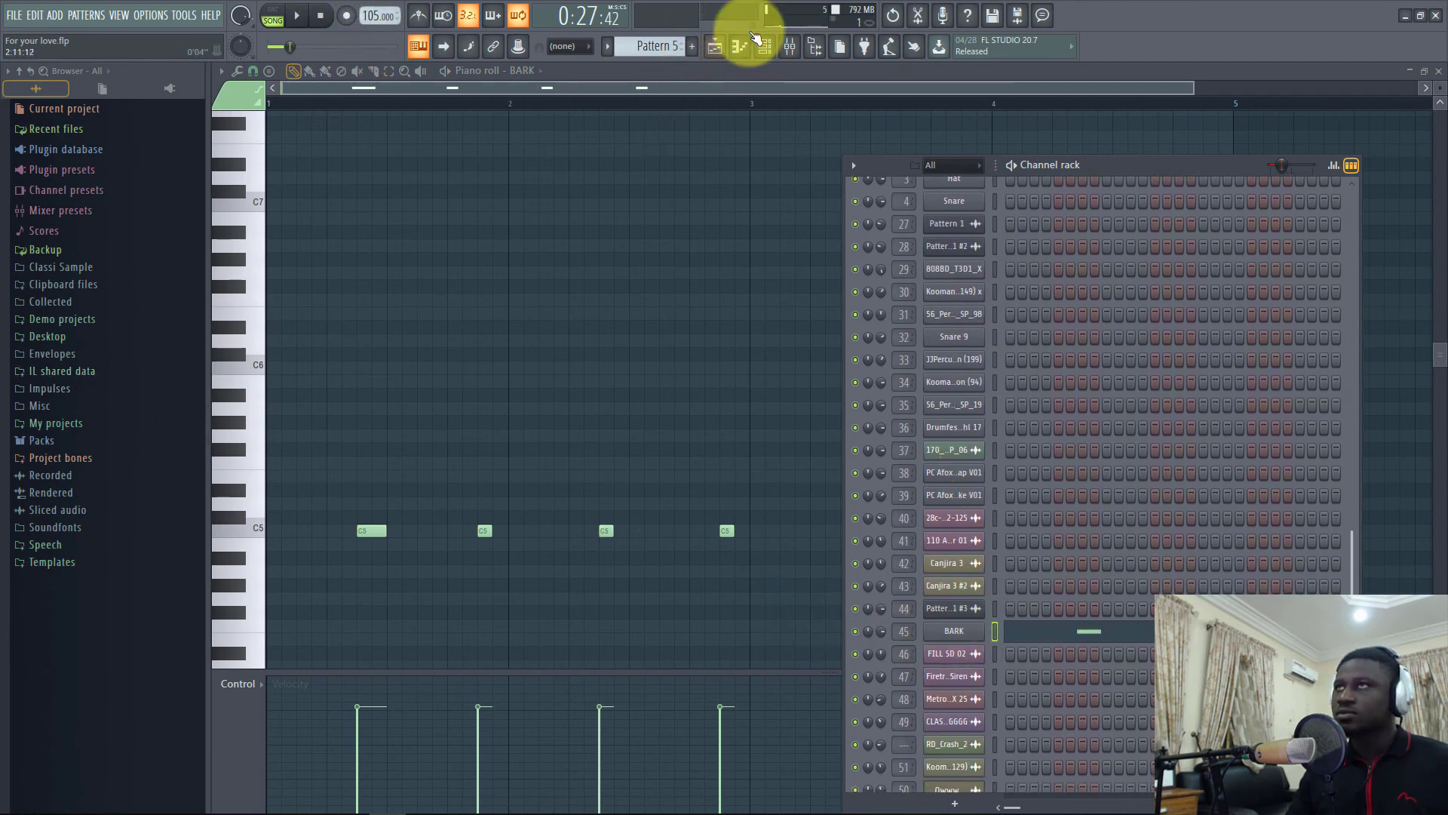
left_click(715, 48)
Play the section starting at bar 15 and stop playback
scroll(678, 107, "down", 3)
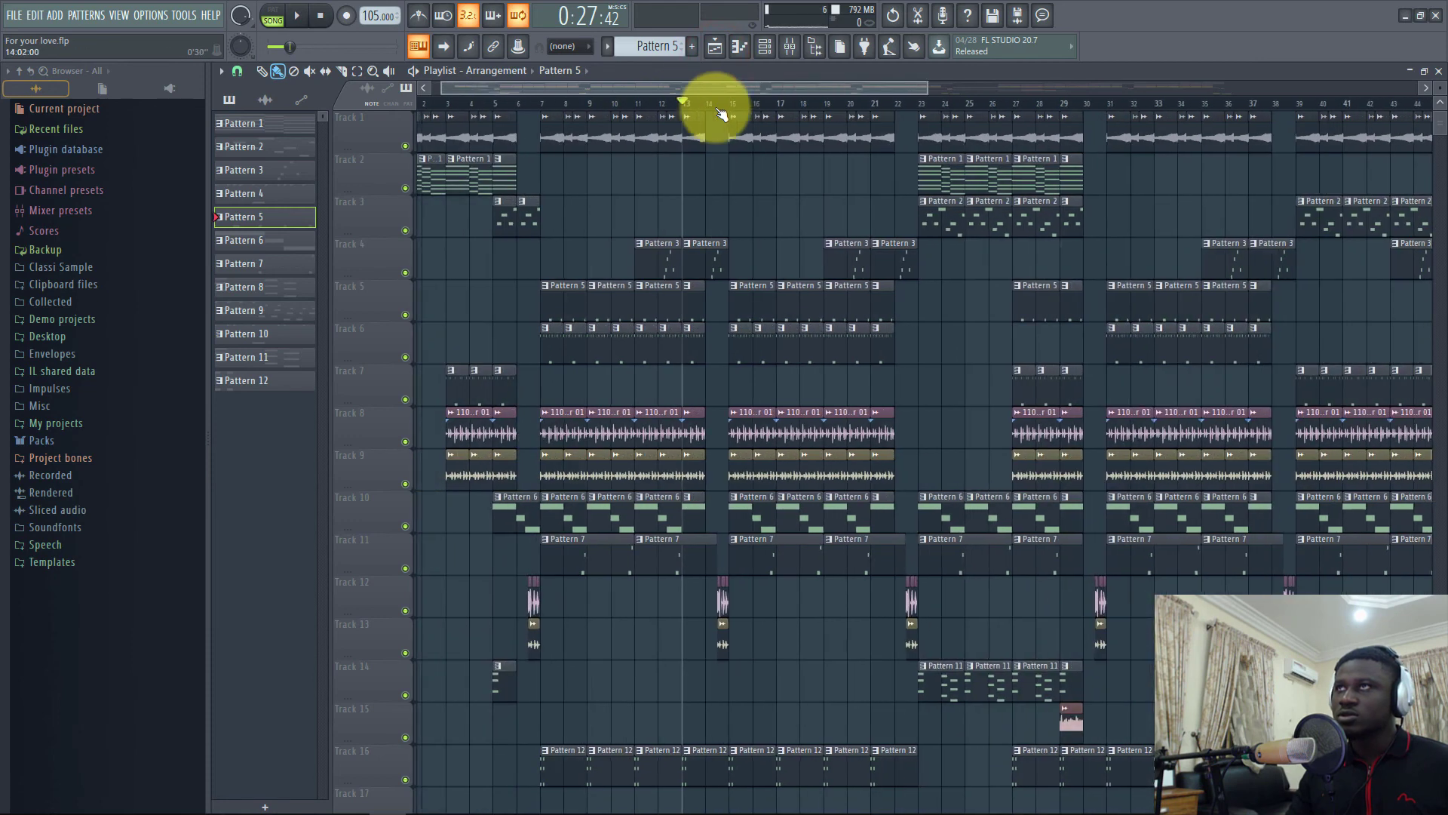
left_click(730, 107)
key("space")
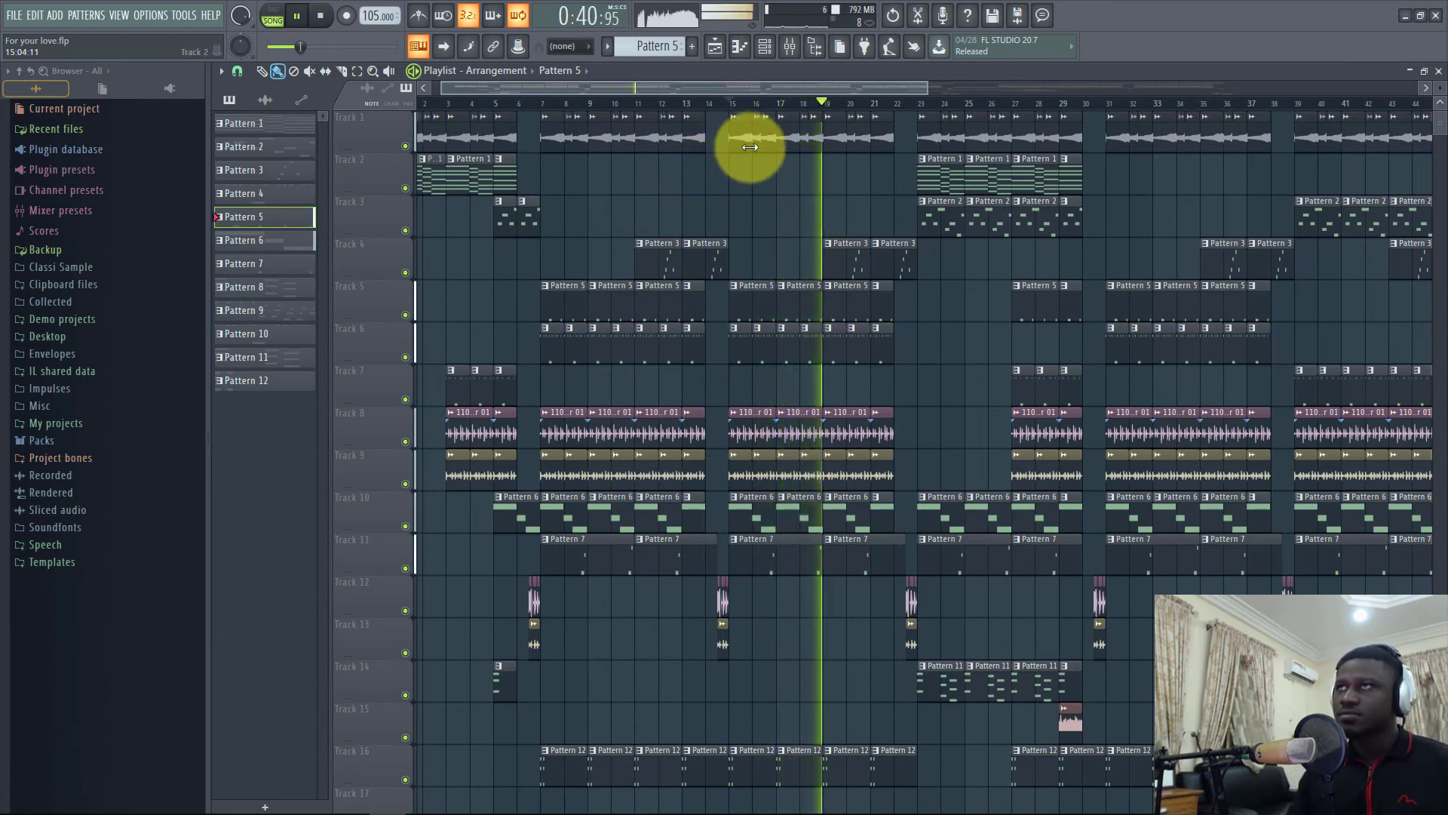
key("space")
Return to the beginning of the arrangement, select the time range from bar 7 up to bar 11 and play it
scroll(784, 104, "down", 3)
scroll(784, 104, "down", 2)
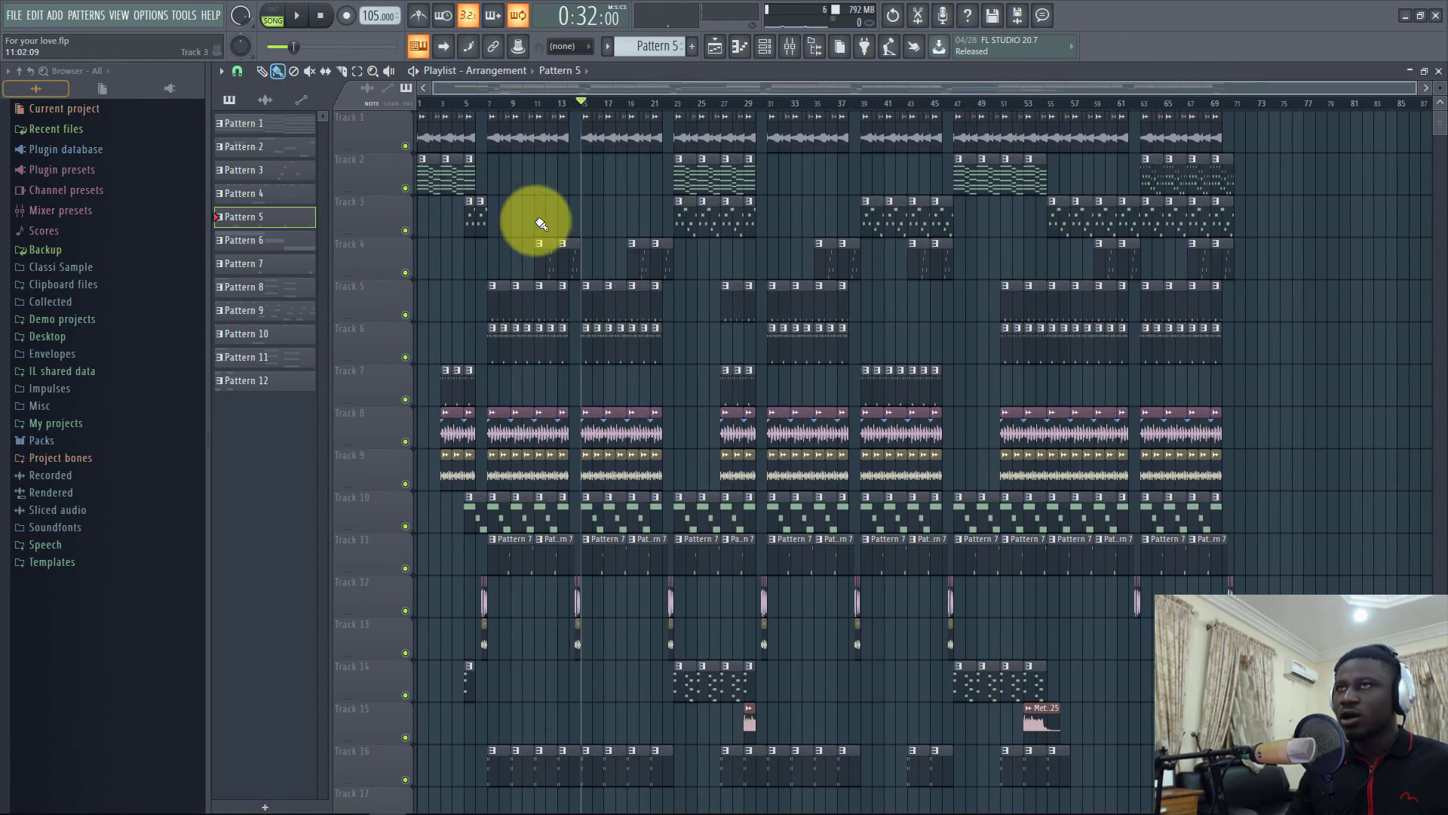
left_click(468, 103)
scroll(420, 90, "up", 5)
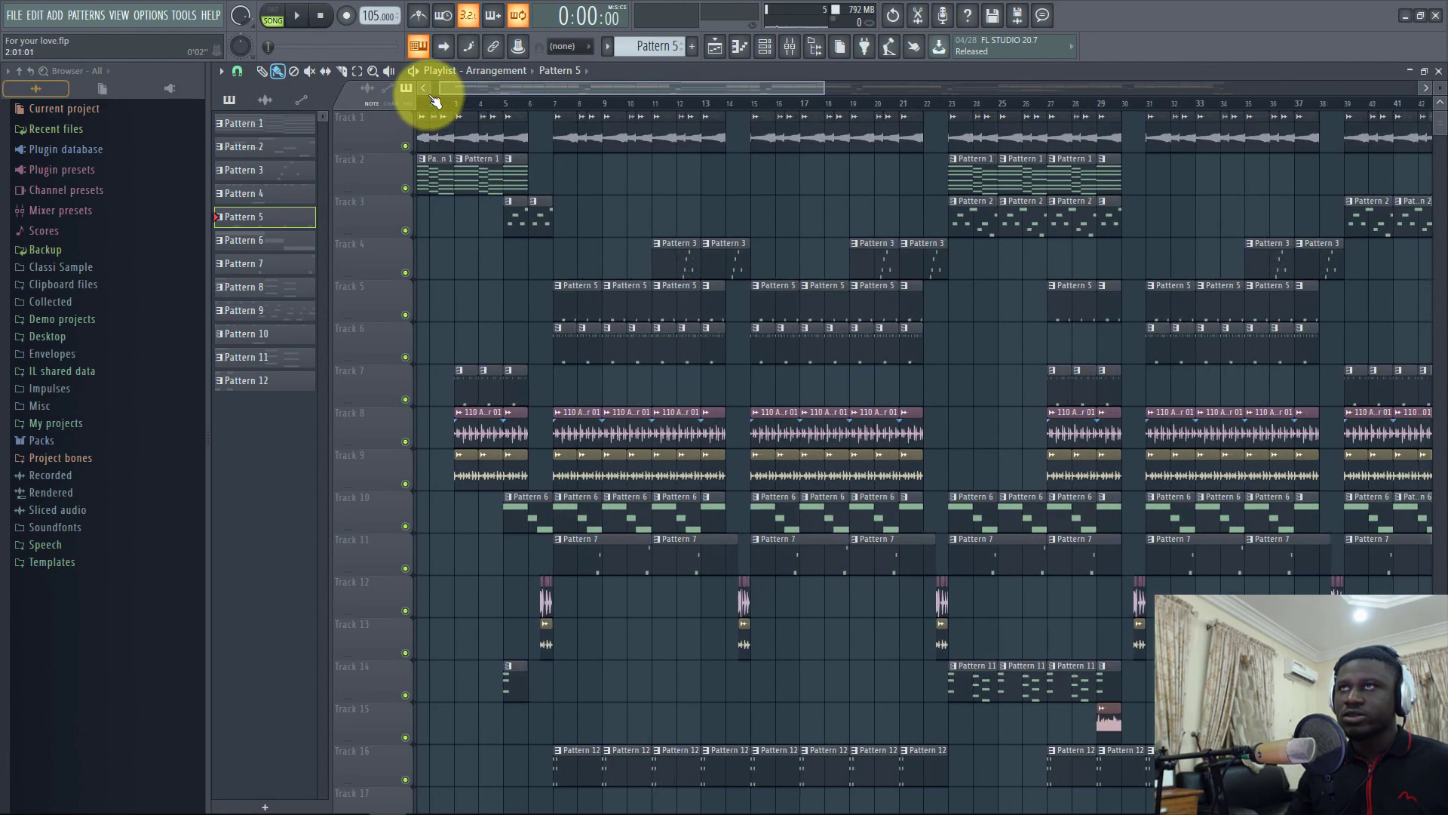
left_click_drag(579, 103, 696, 103)
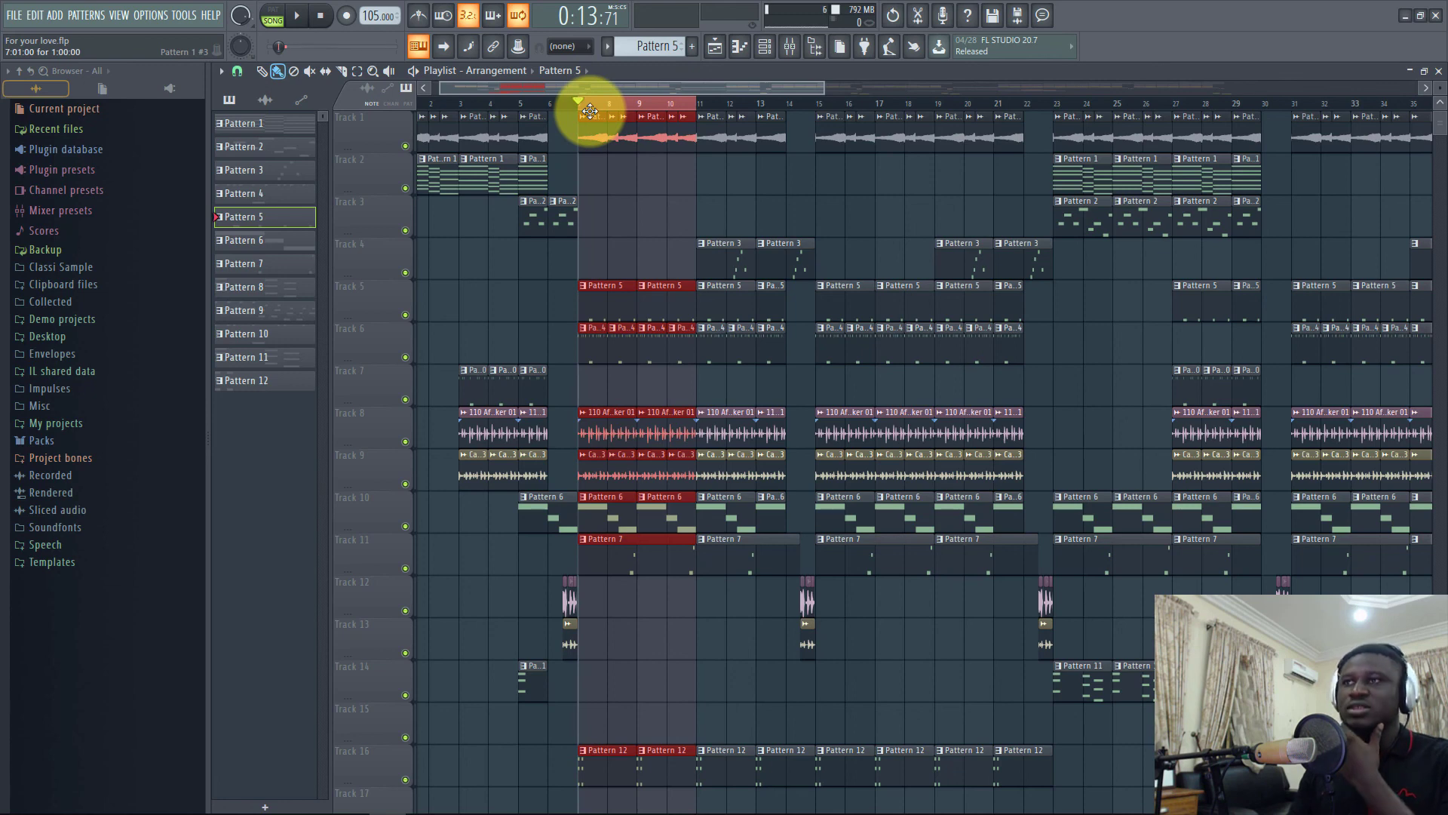
key("space")
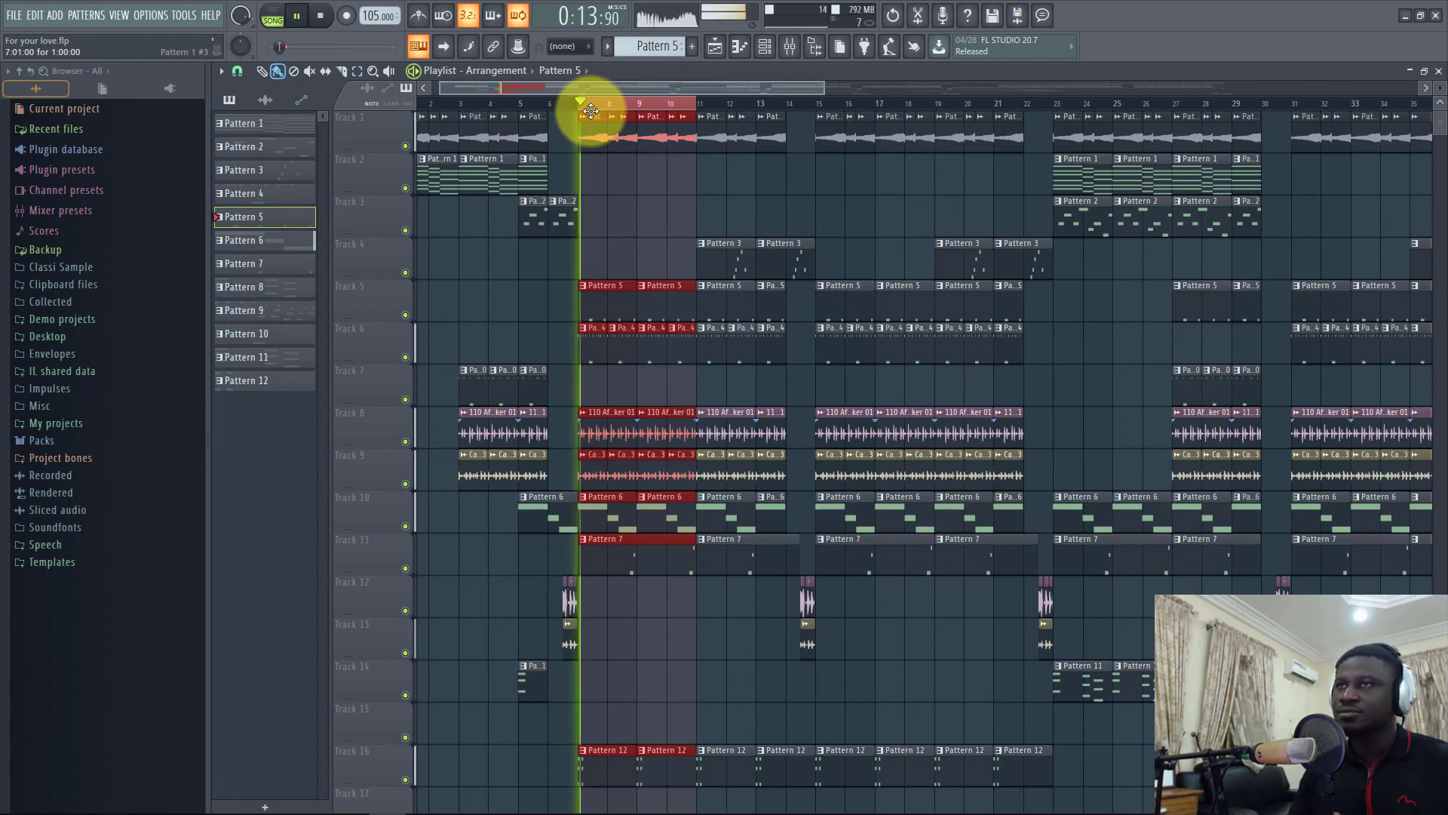
Clear the time selection, examine the lower tracks' clips while playing from bar 7 into bar 15, and stop playback
left_click(623, 111)
scroll(621, 108, "down", 2)
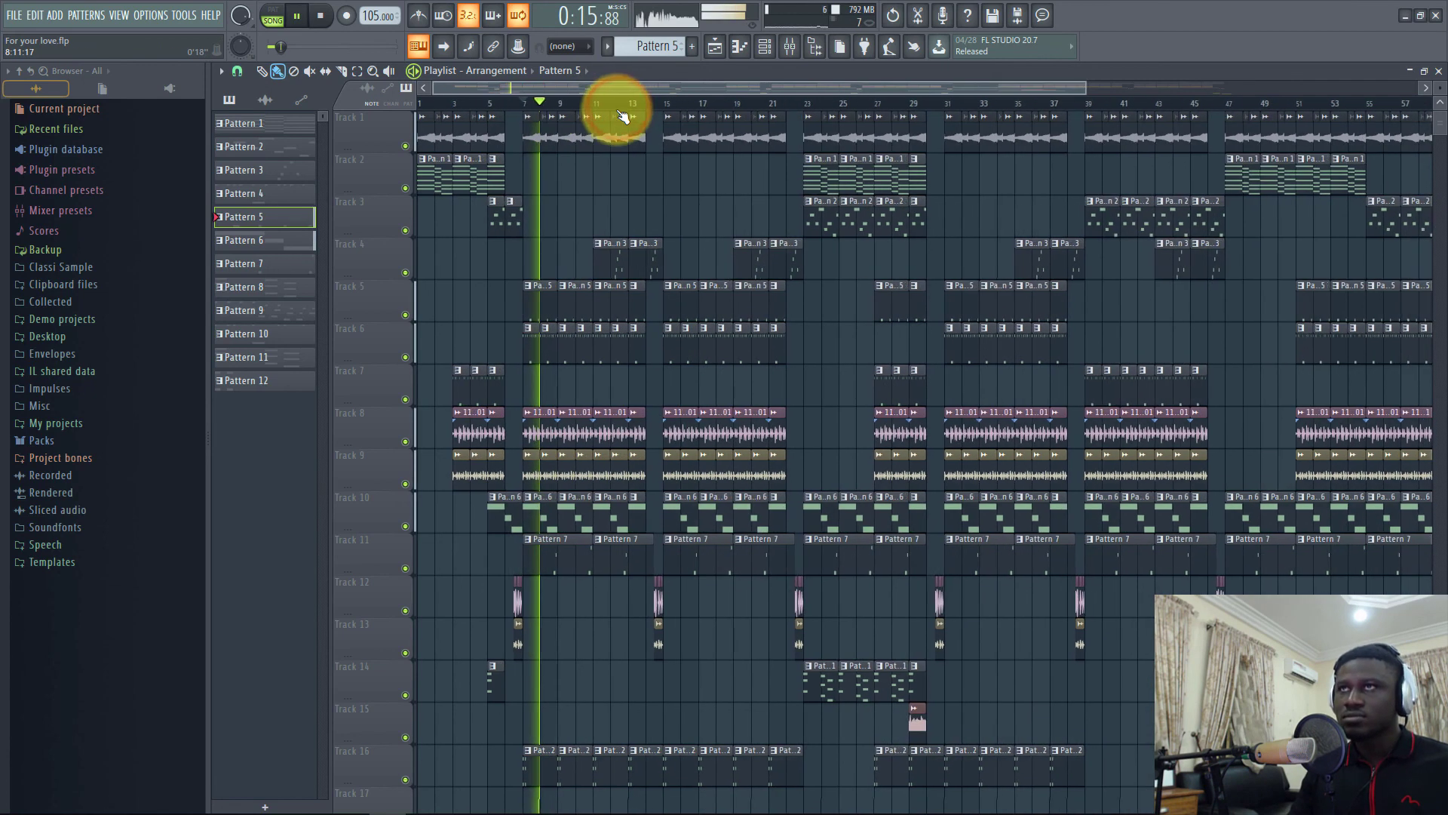
scroll(586, 143, "down", 2)
scroll(584, 153, "down", 3)
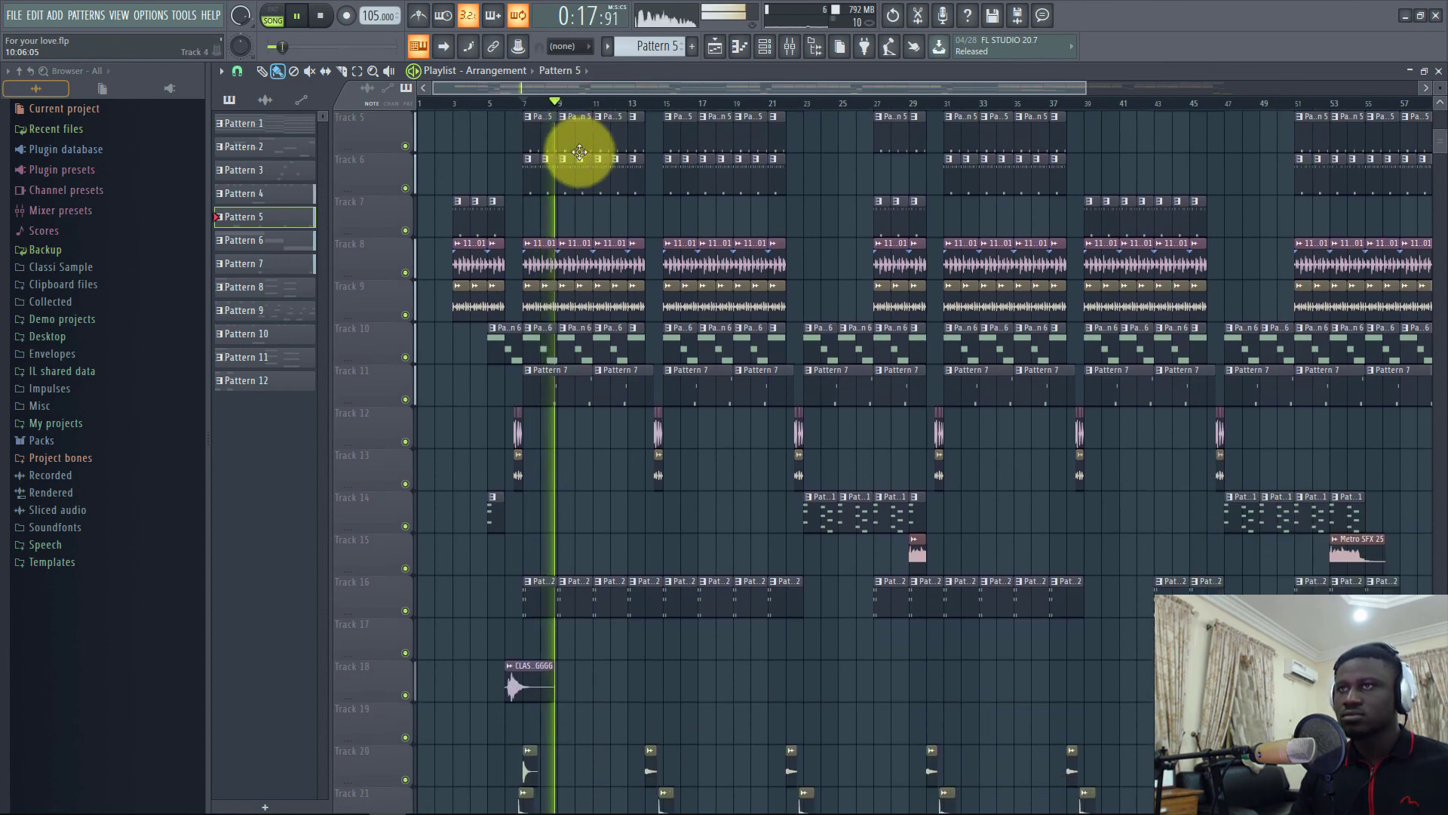
scroll(578, 156, "down", 3)
scroll(580, 165, "down", 3)
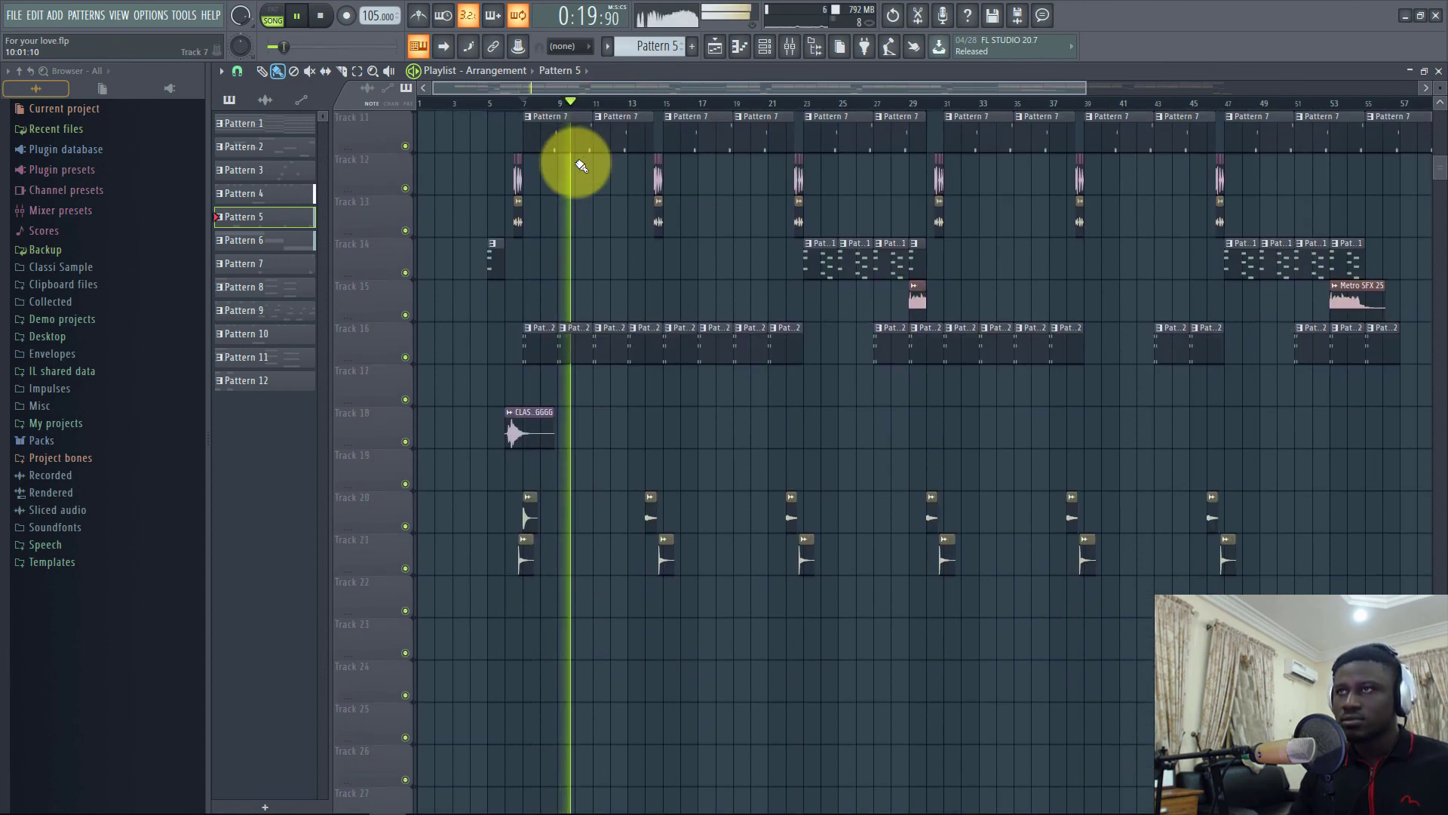
scroll(579, 164, "up", 5)
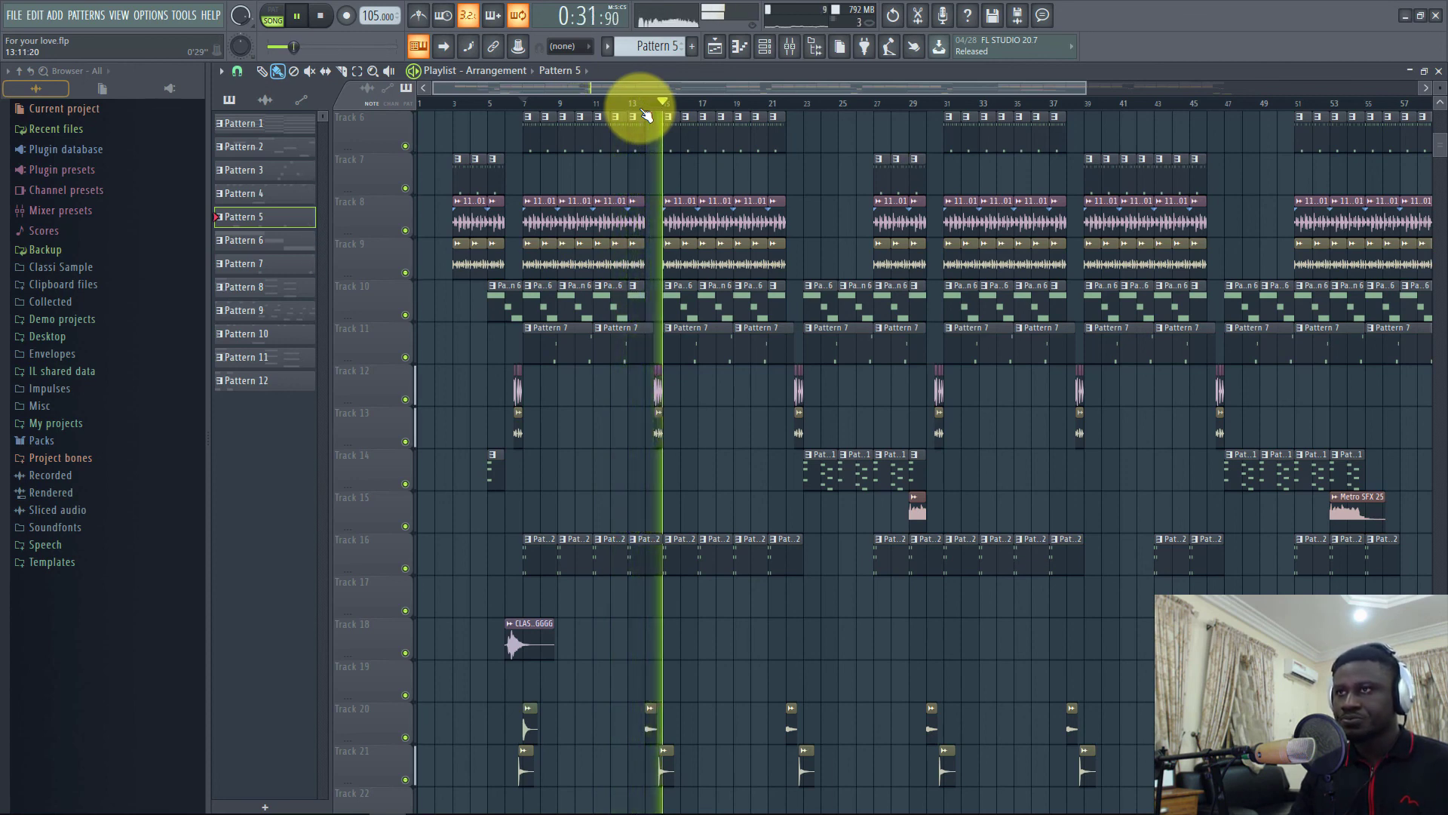
key("space")
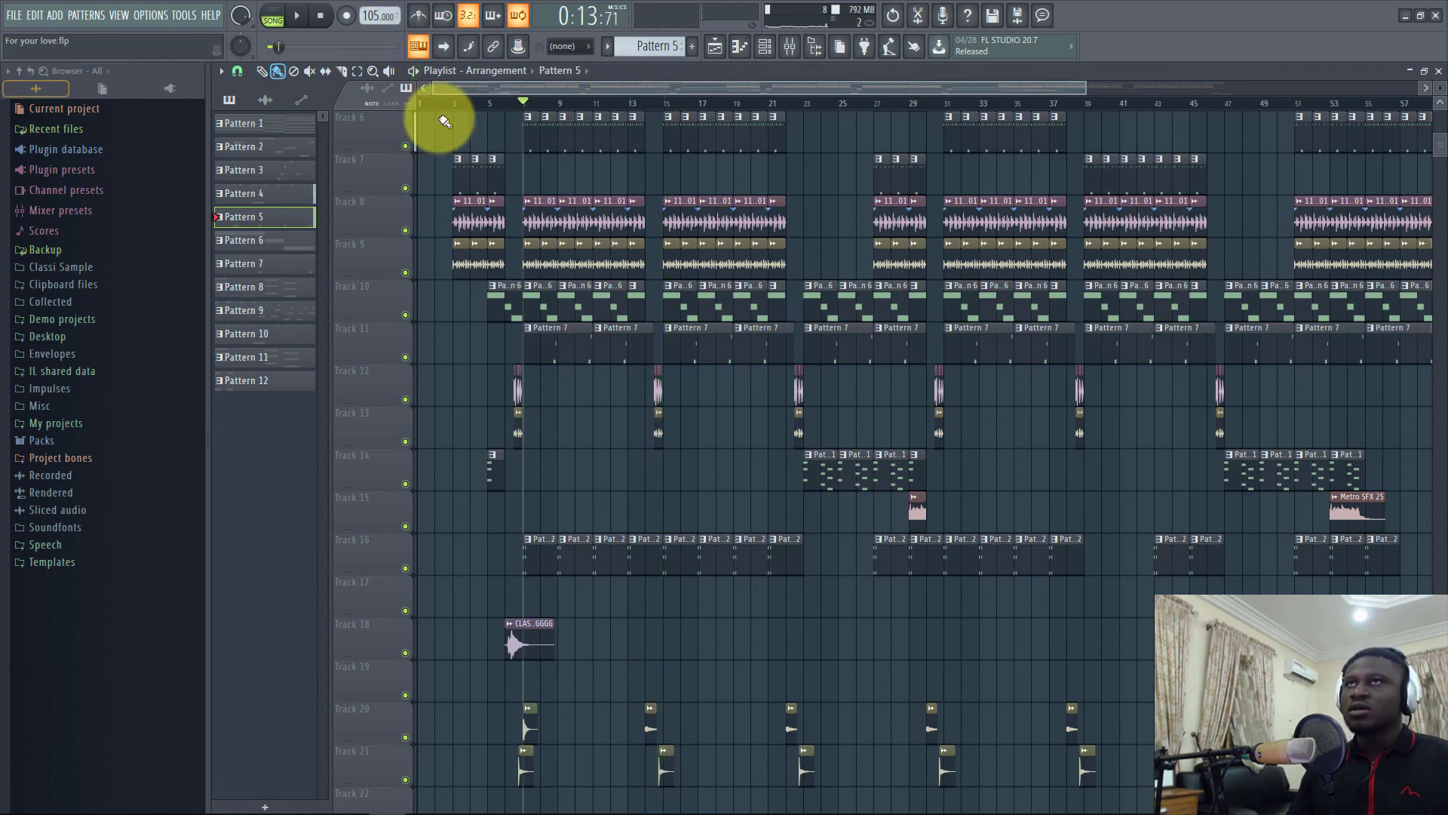
Move the playhead back to the start of the song and show the whole arrangement from Track 1
scroll(443, 138, "up", 5)
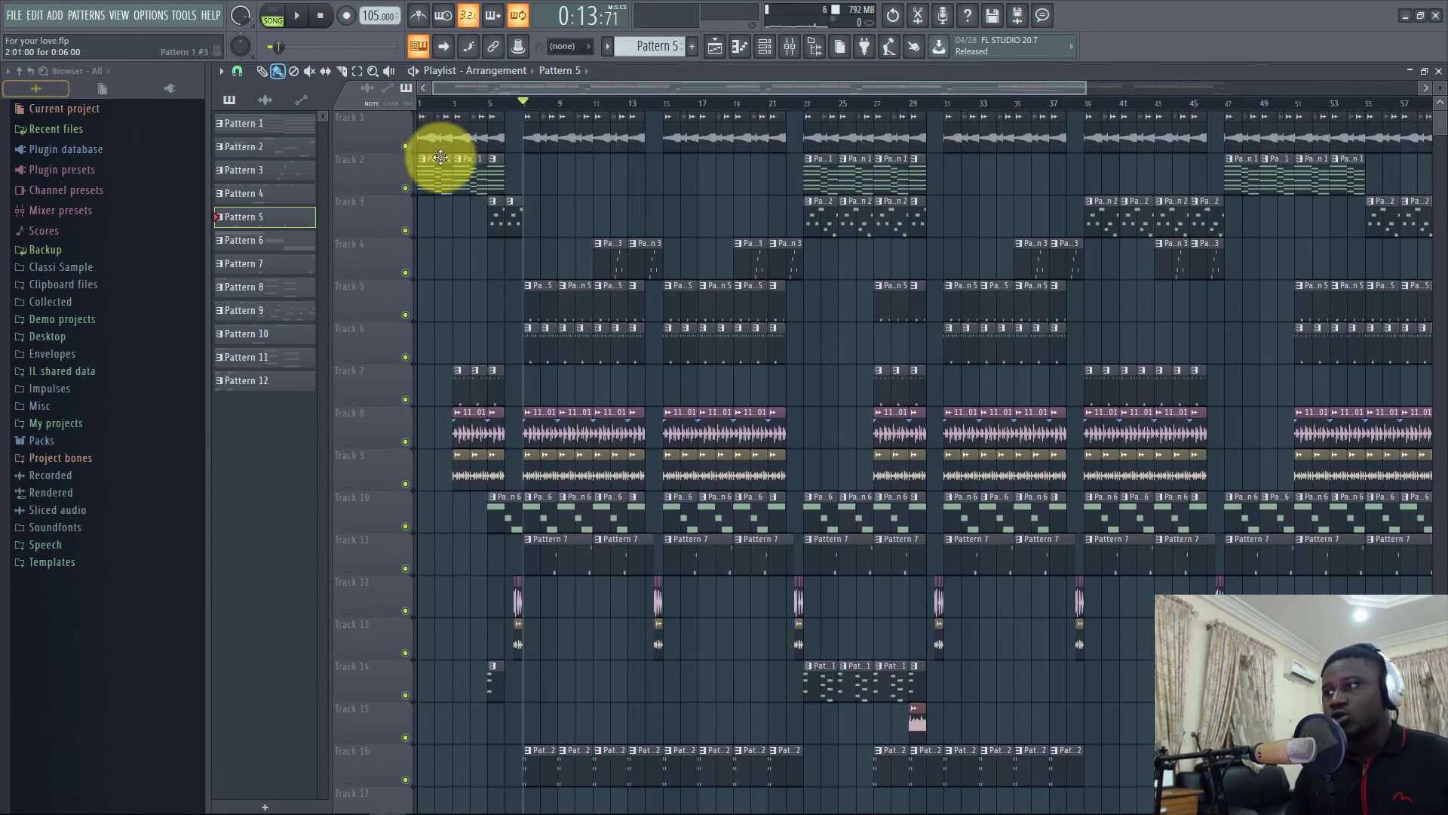
left_click_drag(455, 103, 334, 116)
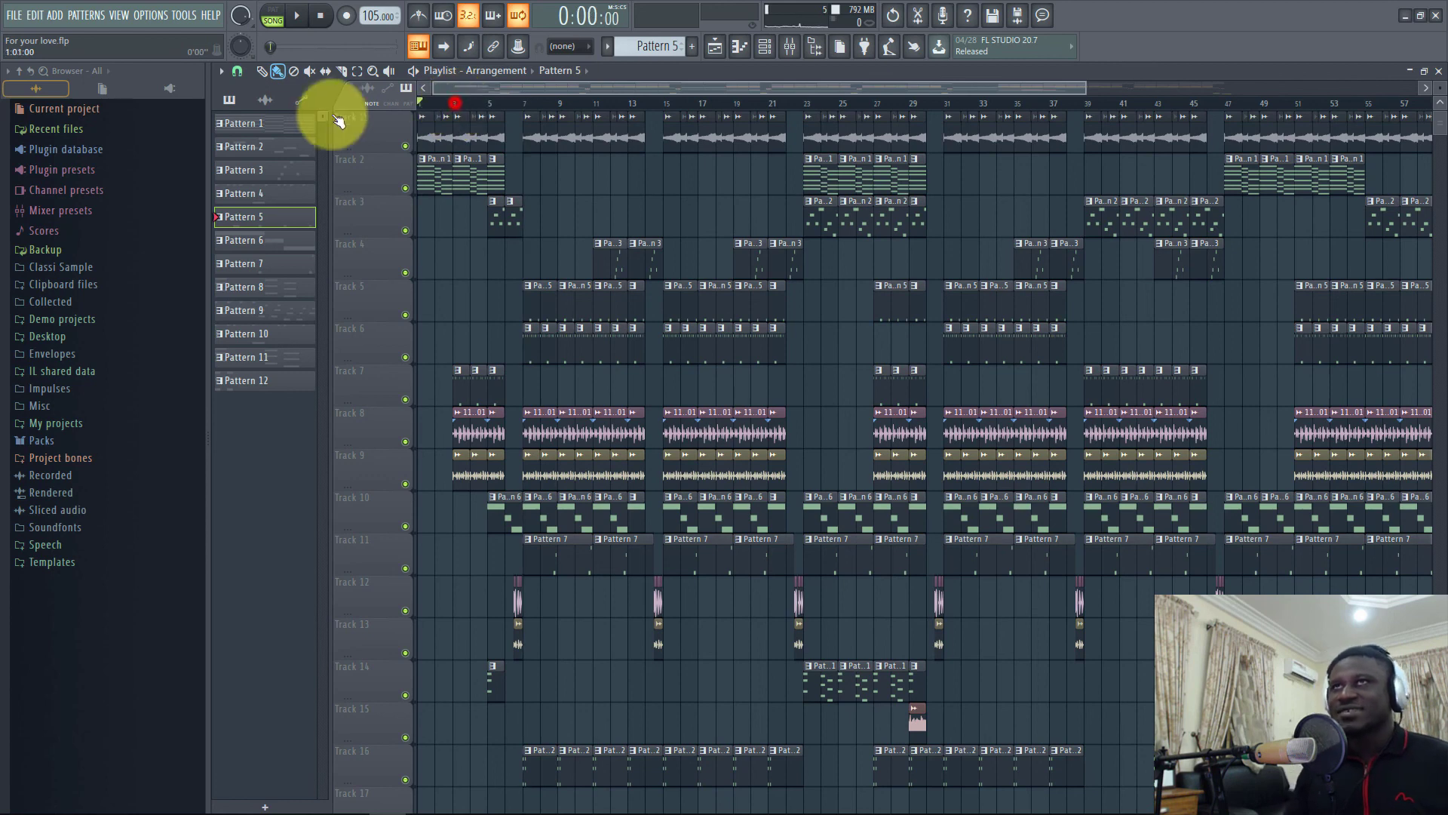
scroll(626, 113, "down", 3)
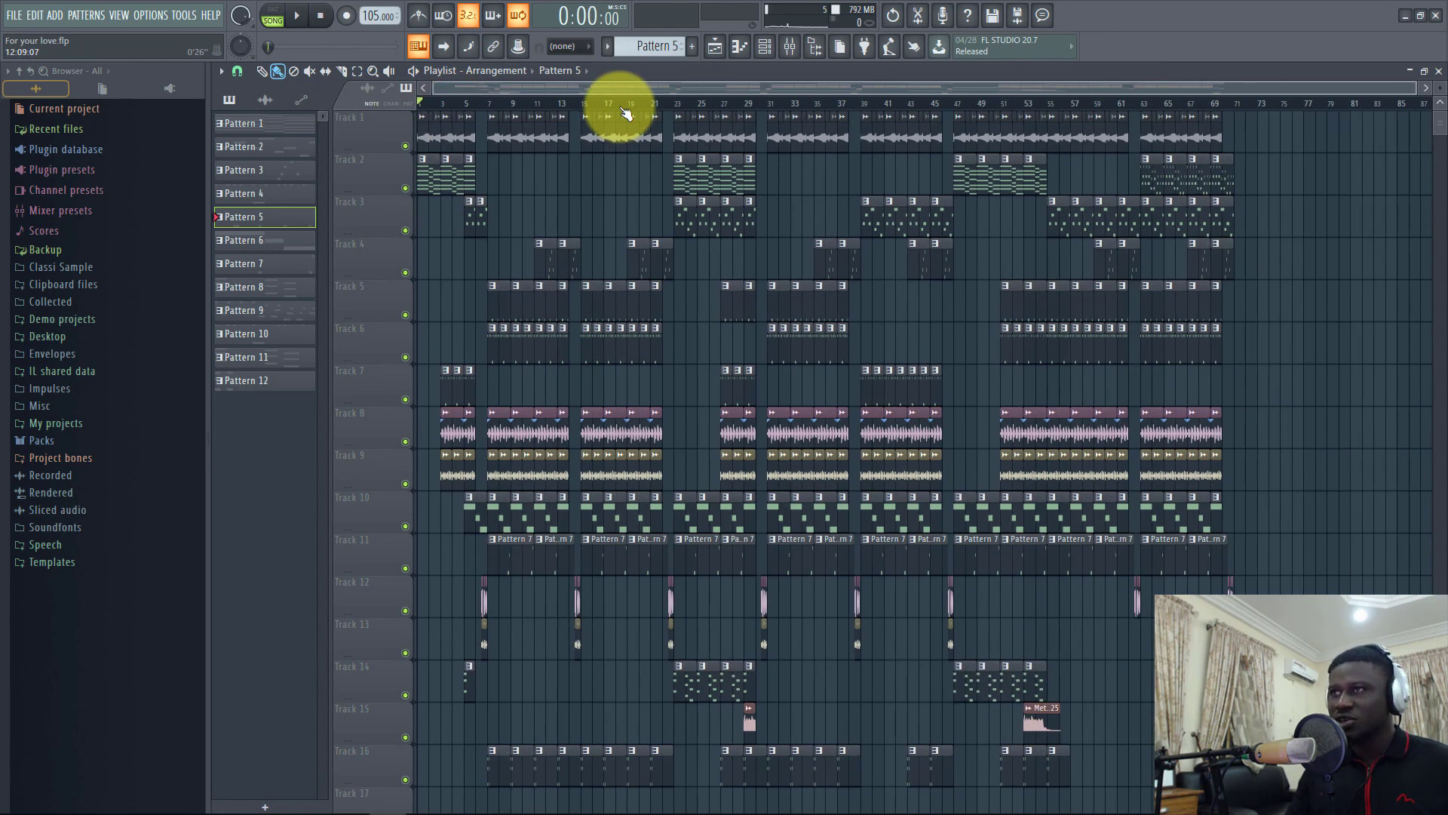